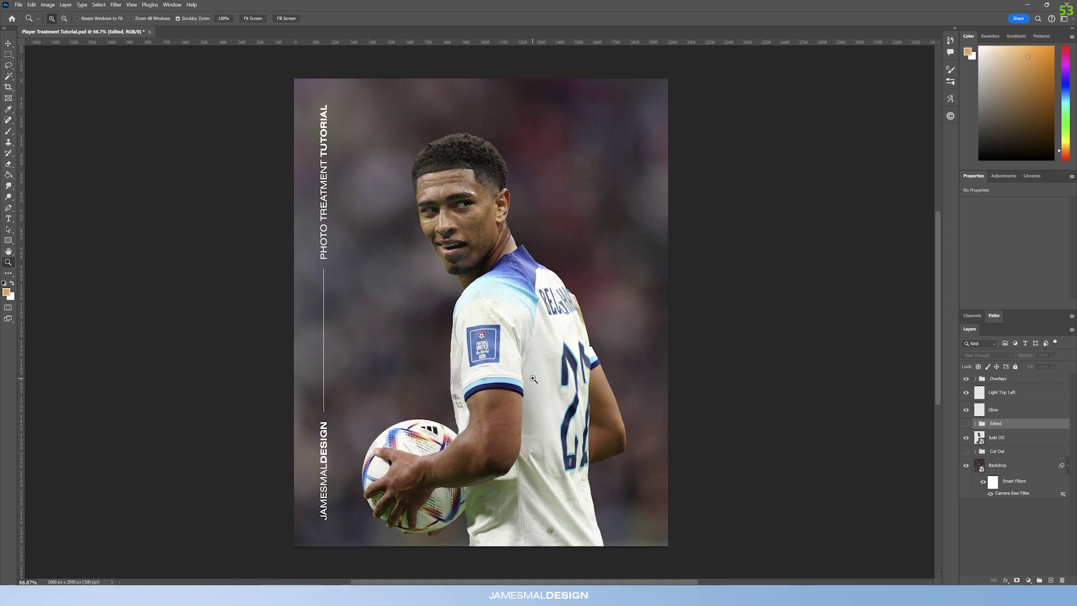
# Compare the photo with and without the Edited group, and examine the unedited player's face, shirt and ball.
pyautogui.click(966, 424)
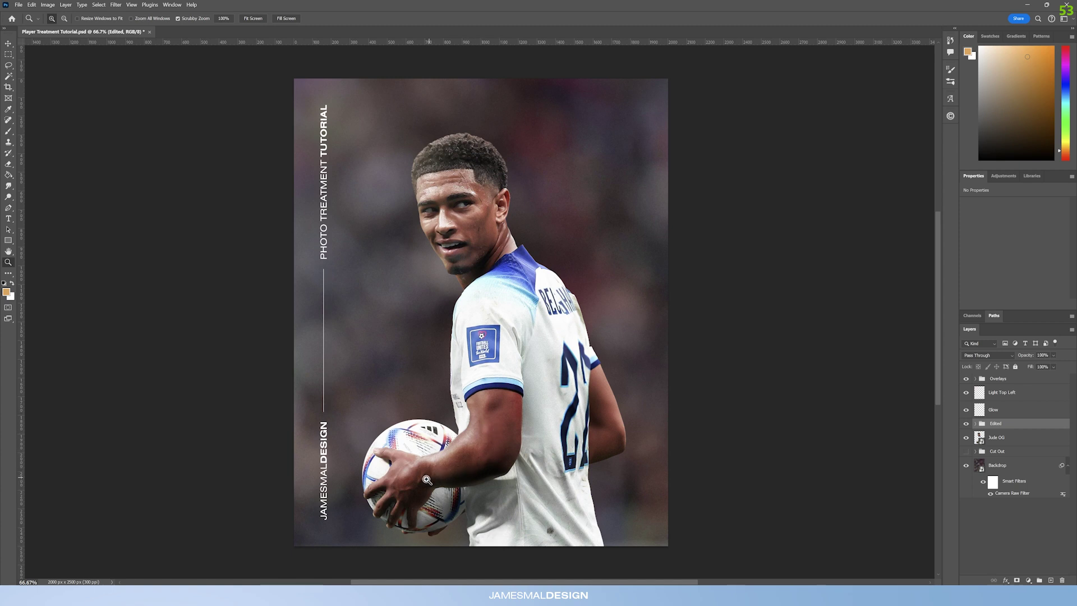
pyautogui.click(966, 424)
pyautogui.moveTo(477, 212); pyautogui.dragTo(484, 207)
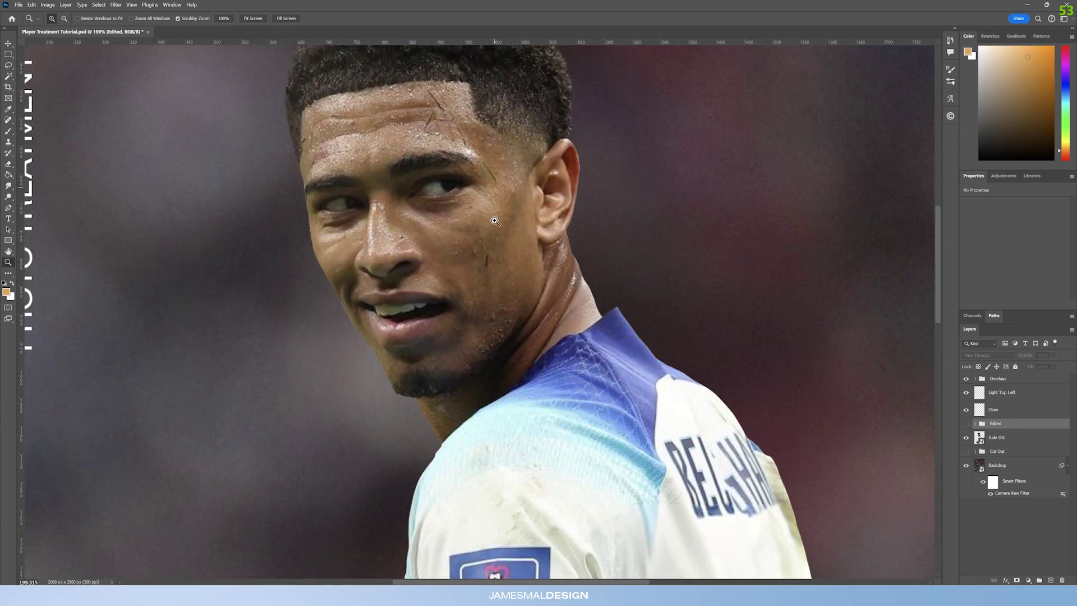
pyautogui.moveTo(502, 266); pyautogui.dragTo(478, 327)
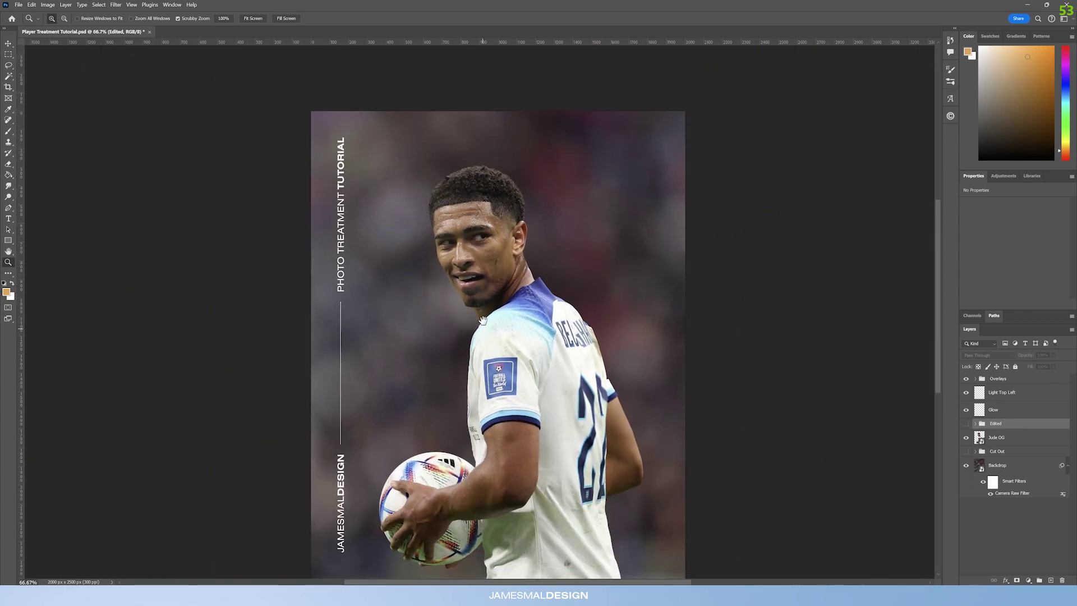
pyautogui.moveTo(465, 261); pyautogui.dragTo(483, 268)
pyautogui.moveTo(562, 403); pyautogui.dragTo(542, 382)
pyautogui.moveTo(583, 494)
pyautogui.mouseDown()
pyautogui.moveTo(560, 425)
pyautogui.moveTo(572, 489)
pyautogui.mouseUp()
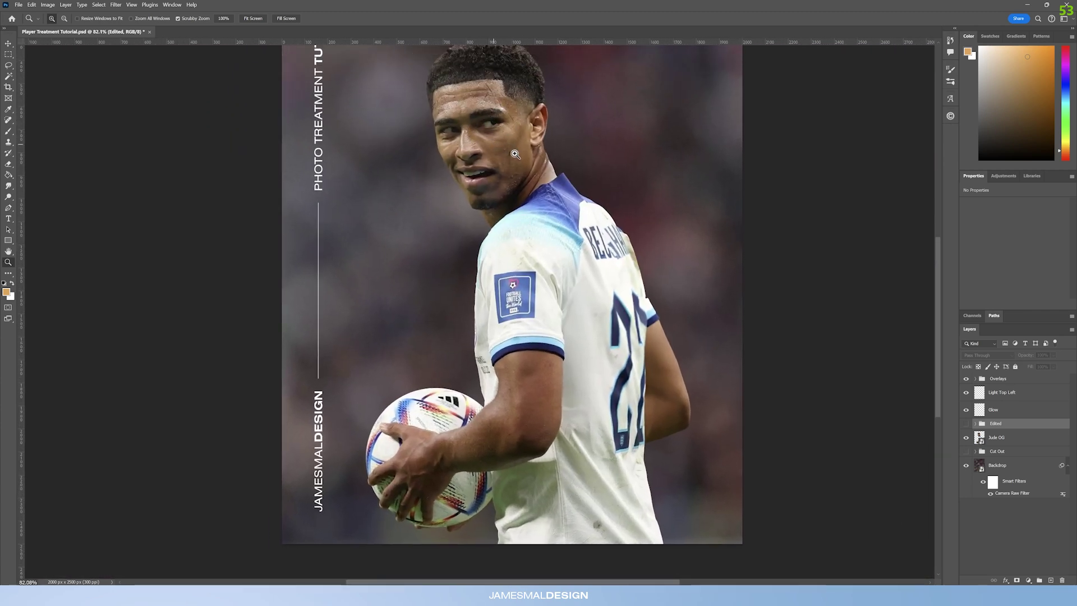
pyautogui.moveTo(533, 183); pyautogui.dragTo(508, 219)
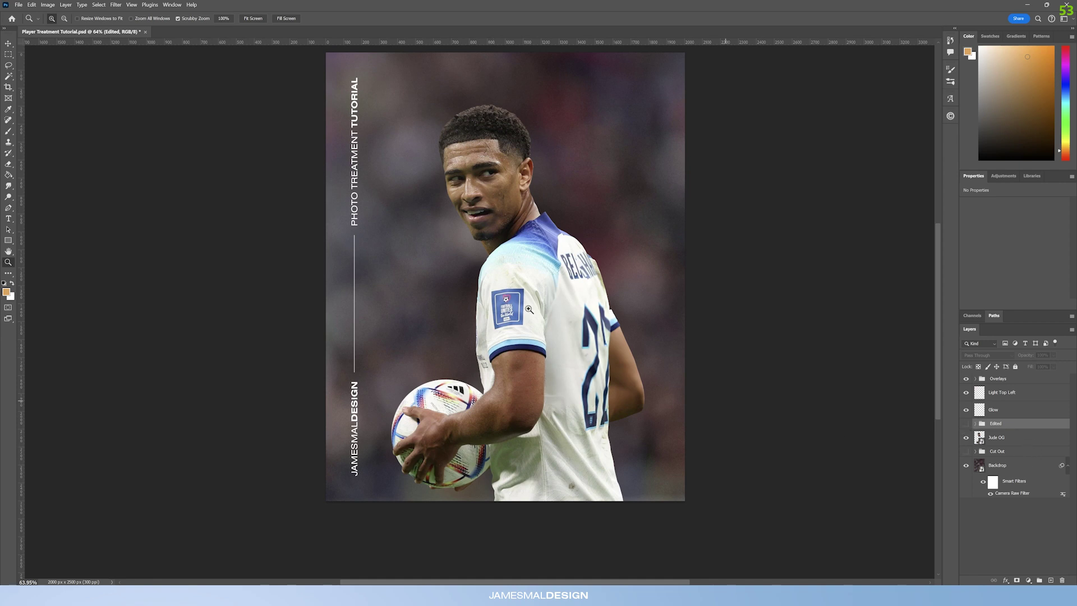
pyautogui.moveTo(476, 210); pyautogui.dragTo(478, 210)
# Put the Jude OG layer into a new group of its own and select the layer inside it.
pyautogui.click(1011, 436)
pyautogui.hotkey('ctrl', 'g')
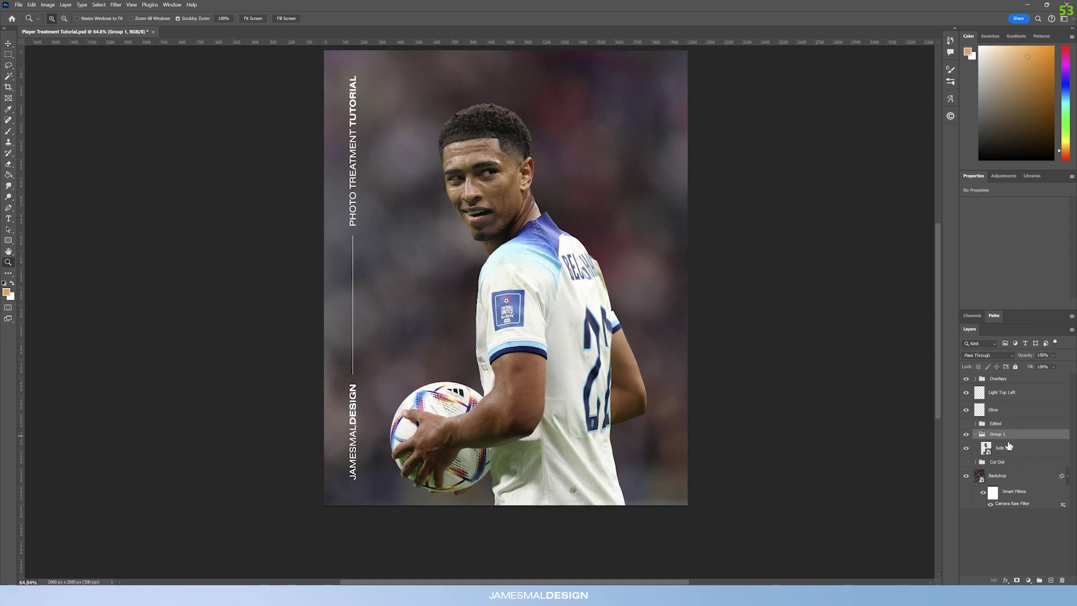
pyautogui.click(966, 448)
pyautogui.click(966, 449)
pyautogui.click(991, 448)
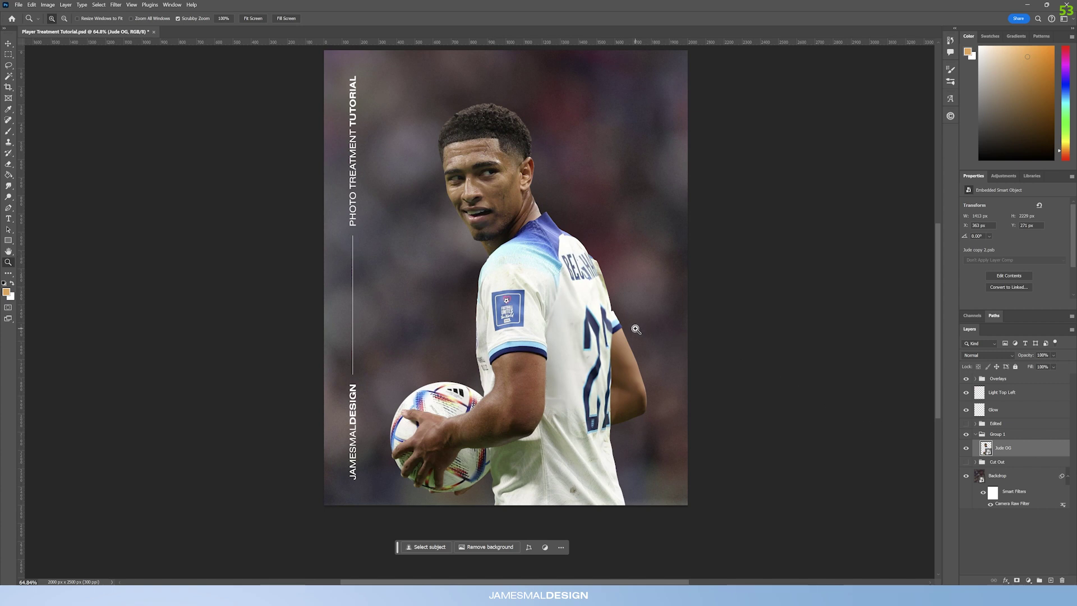
# Start the Camera Raw Filter on the Jude OG layer and set the Light Shadows to +20.
pyautogui.click(122, 4)
pyautogui.click(140, 63)
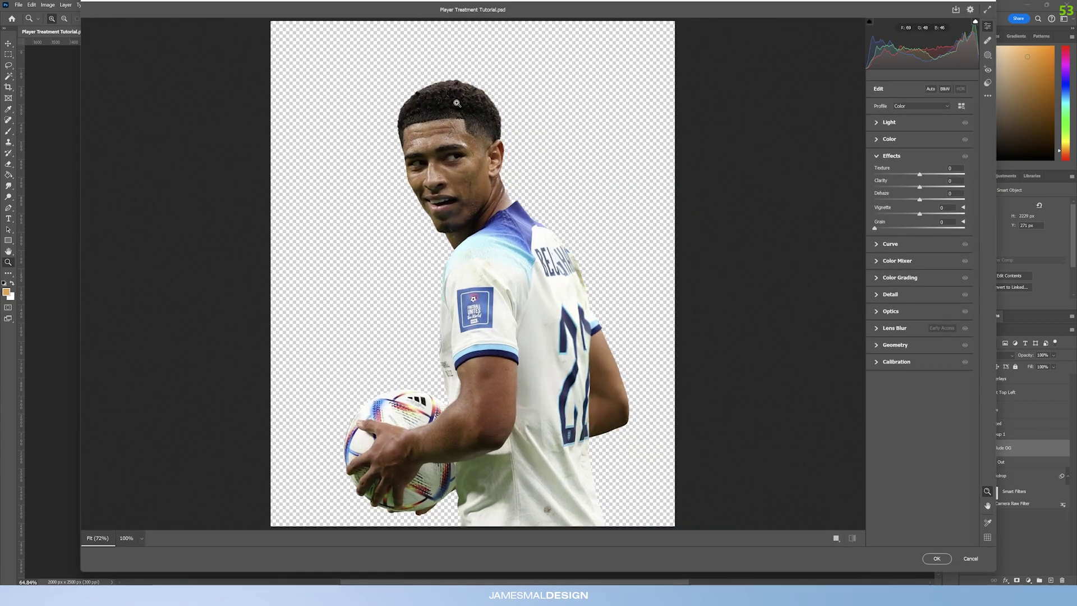
pyautogui.click(499, 131)
pyautogui.scroll(2, 473, 269)
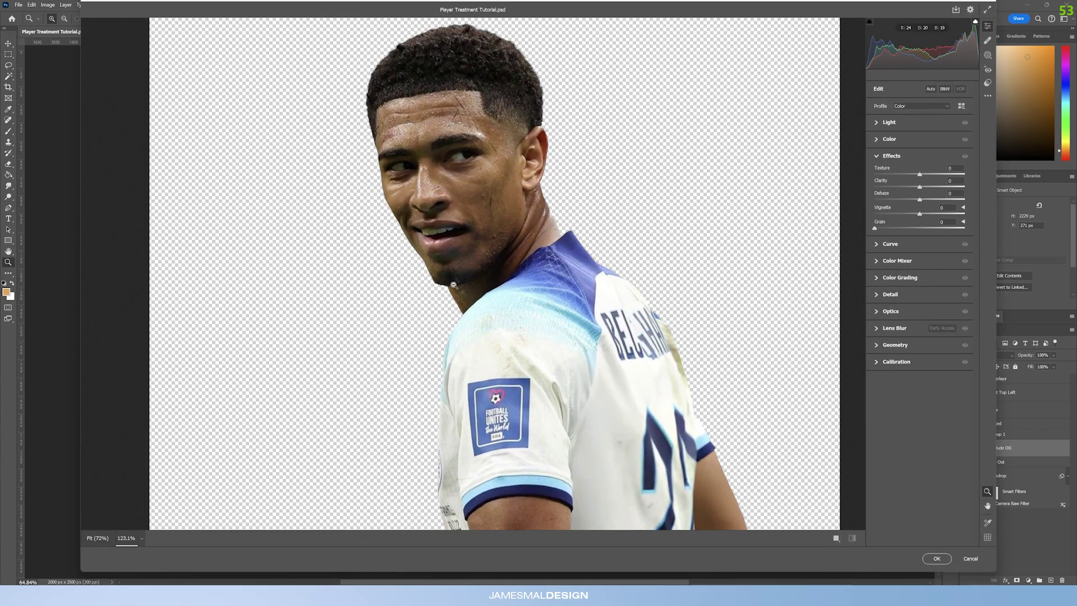
pyautogui.scroll(-2, 493, 267)
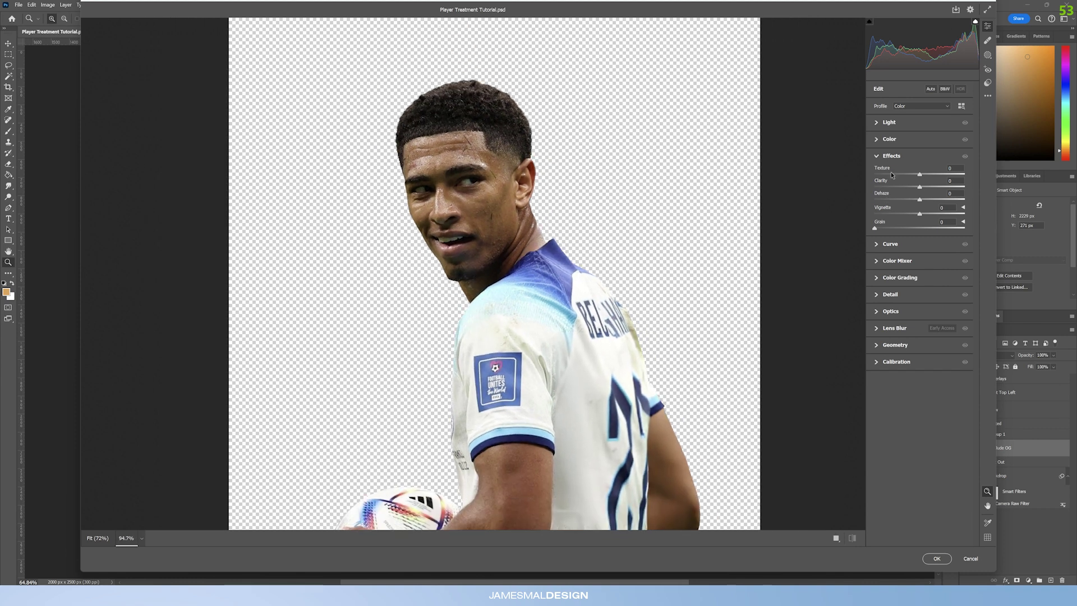
pyautogui.click(876, 158)
pyautogui.click(876, 123)
pyautogui.click(931, 180)
pyautogui.moveTo(929, 180); pyautogui.dragTo(929, 180)
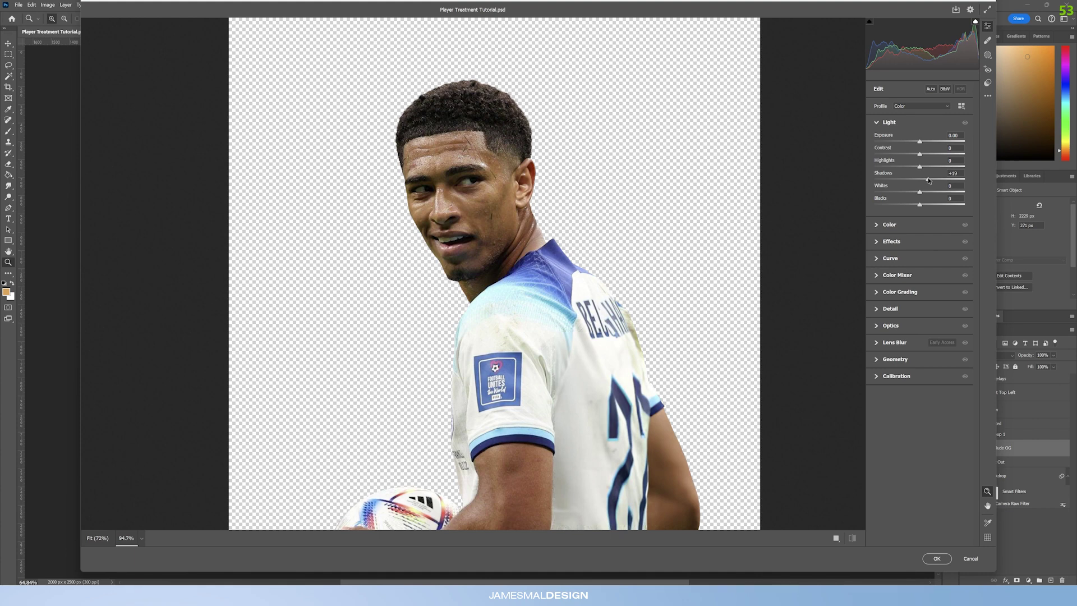
pyautogui.scroll(-3, 505, 202)
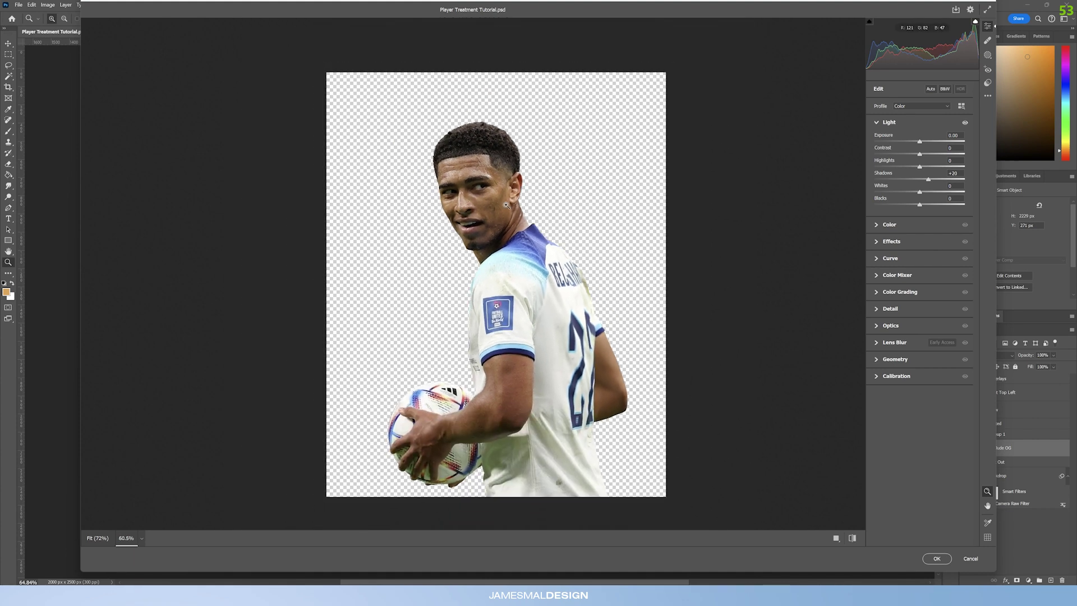
pyautogui.scroll(5, 514, 194)
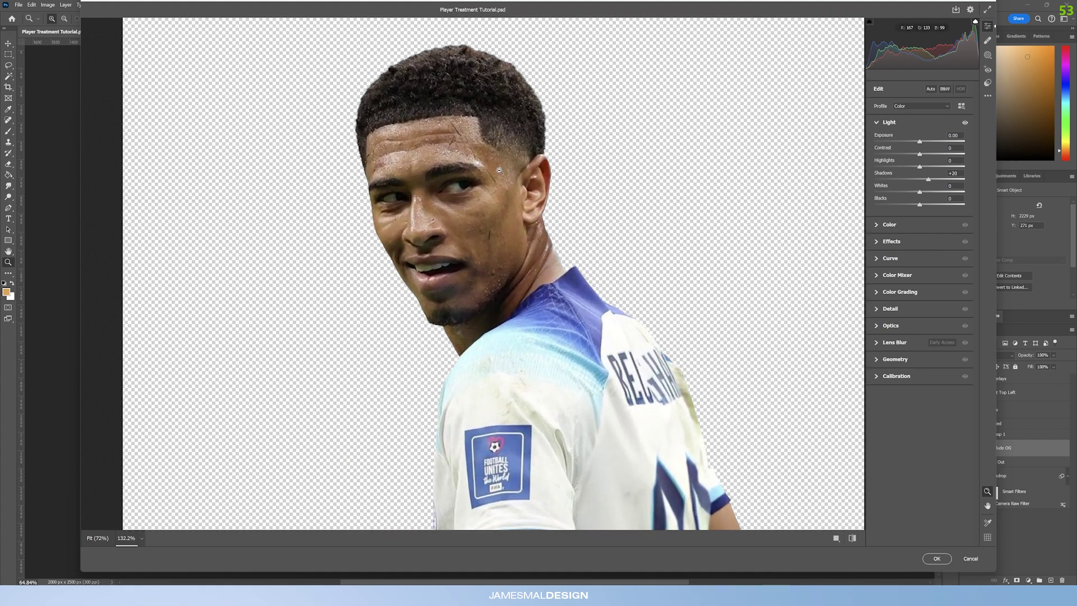
pyautogui.scroll(-1, 503, 137)
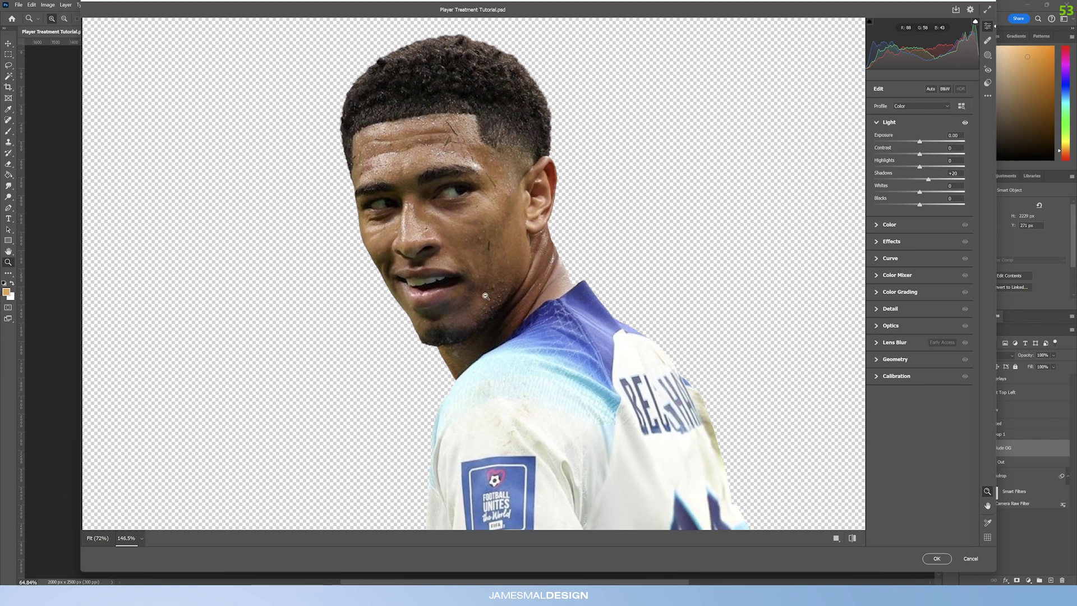
# In the Detail adjustments, set Sharpening to 20 and Noise Reduction to 40.
pyautogui.click(877, 123)
pyautogui.click(877, 225)
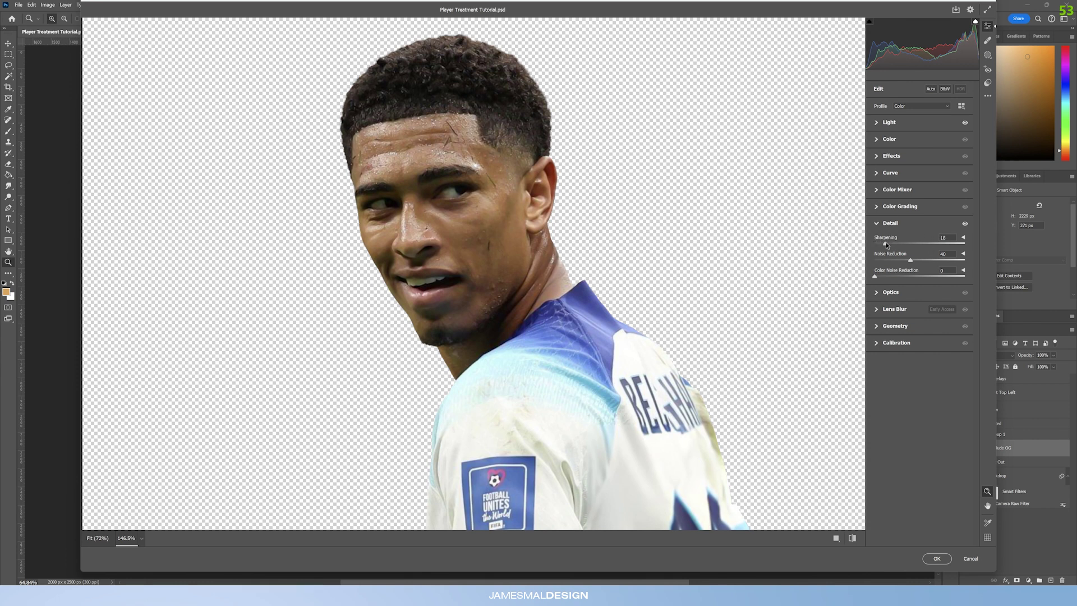
pyautogui.moveTo(886, 242); pyautogui.dragTo(887, 243)
pyautogui.scroll(-3, 506, 214)
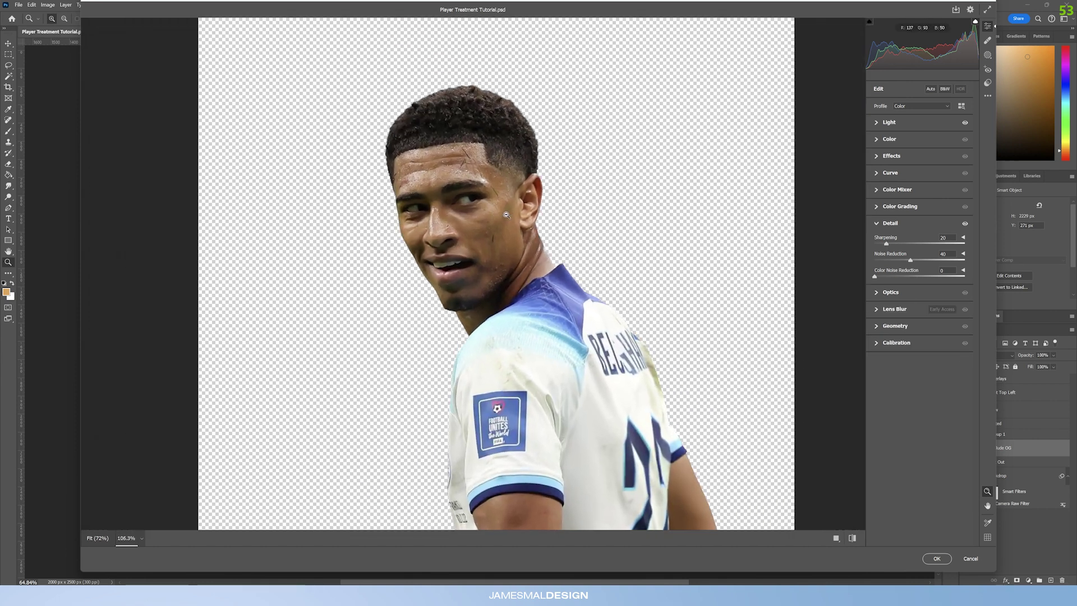
pyautogui.click(876, 224)
# In the Effects adjustments, set the player's Clarity to +21.
pyautogui.click(878, 122)
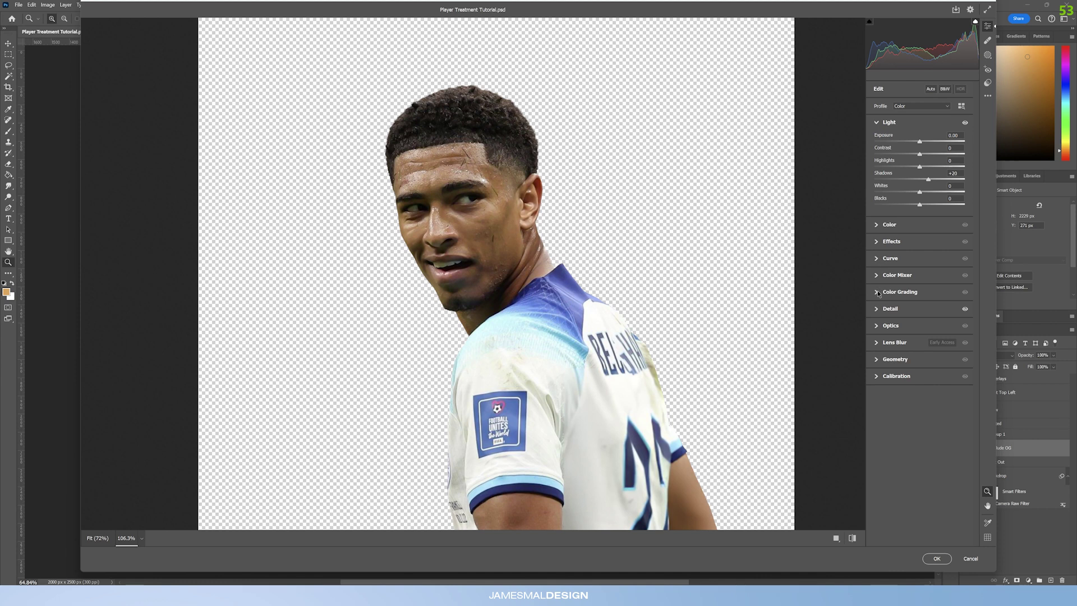
pyautogui.click(877, 242)
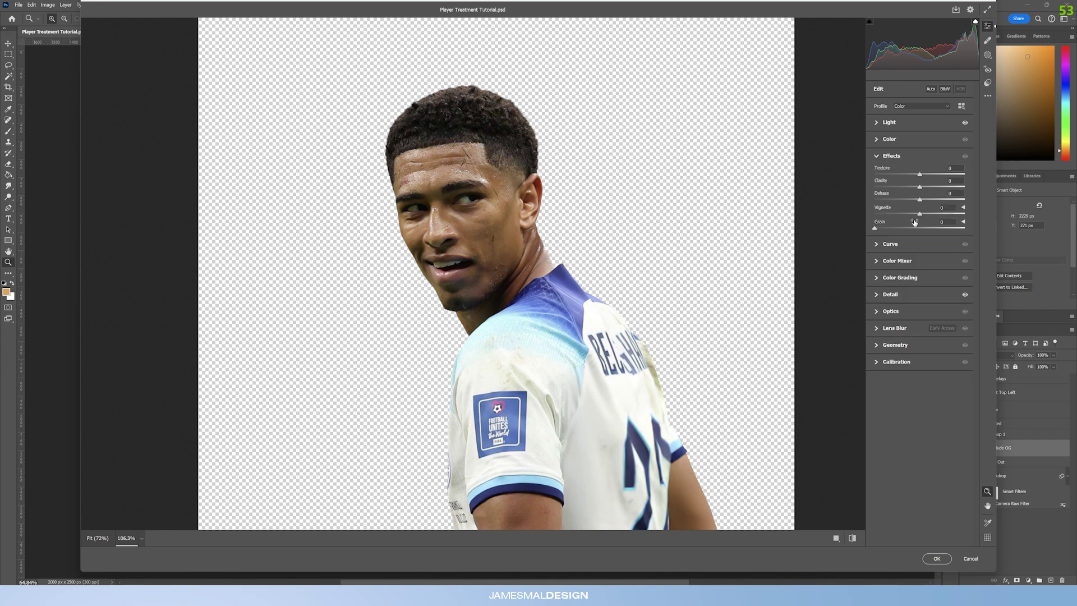
pyautogui.click(929, 187)
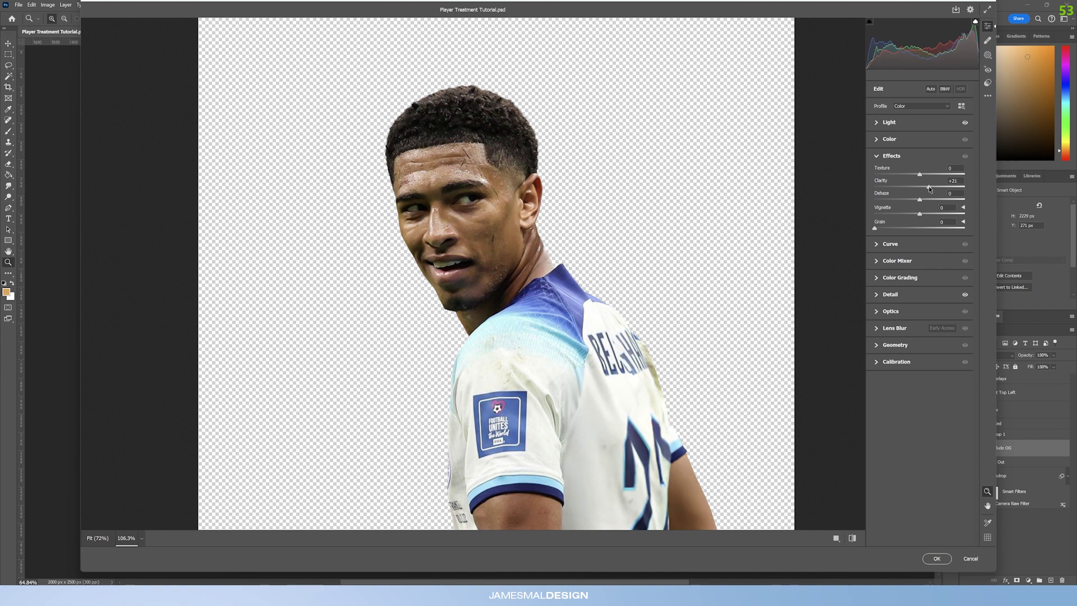
pyautogui.moveTo(519, 209)
pyautogui.mouseDown()
pyautogui.moveTo(460, 206)
pyautogui.moveTo(517, 202)
pyautogui.mouseUp()
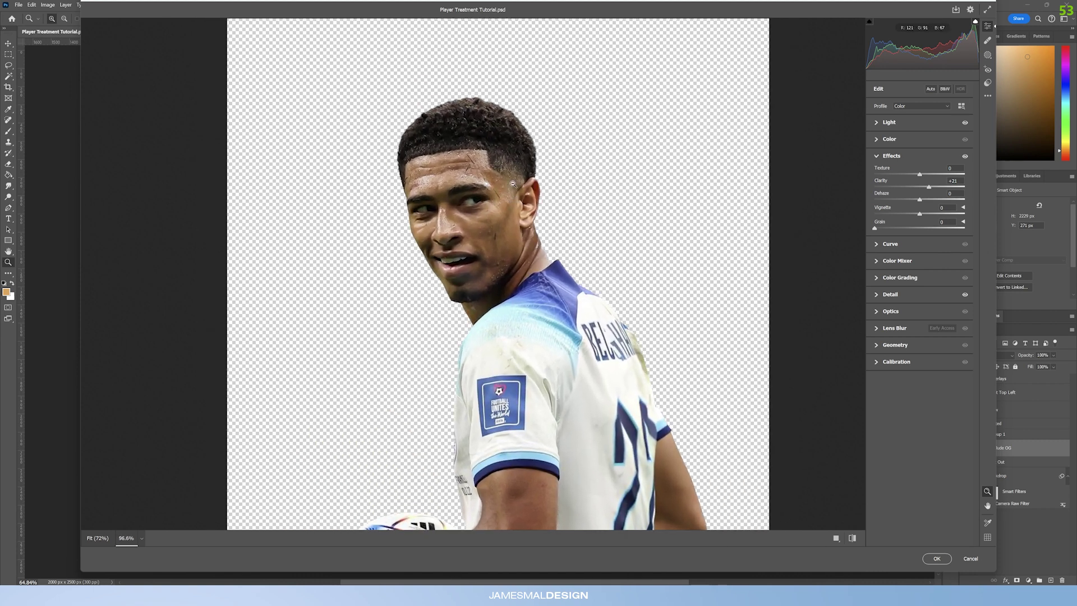
pyautogui.scroll(2, 481, 203)
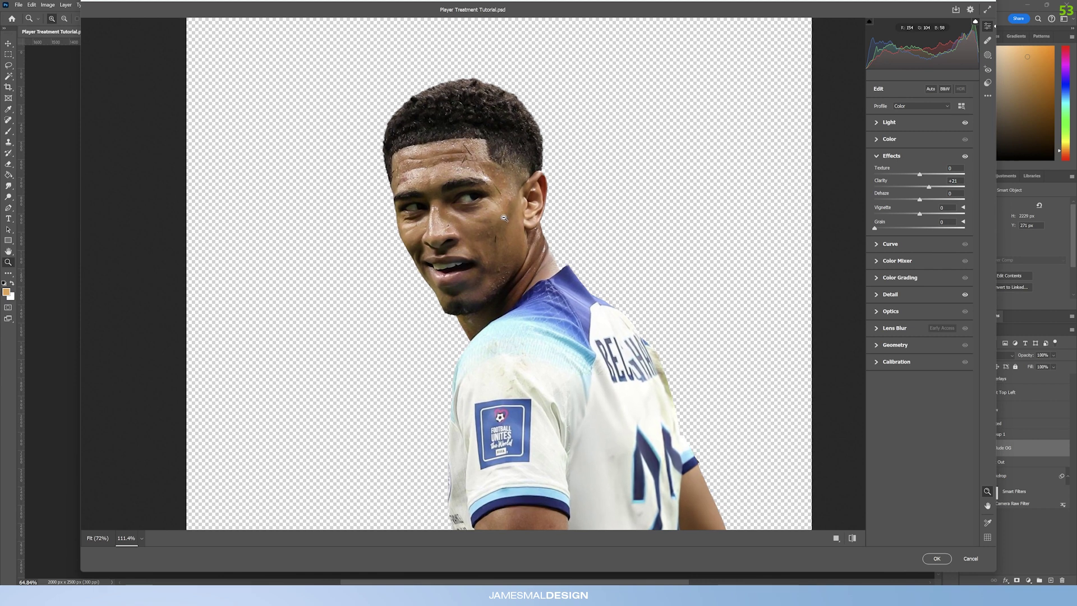
# Cool the player's white balance by setting the Temperature to -5.
pyautogui.click(877, 140)
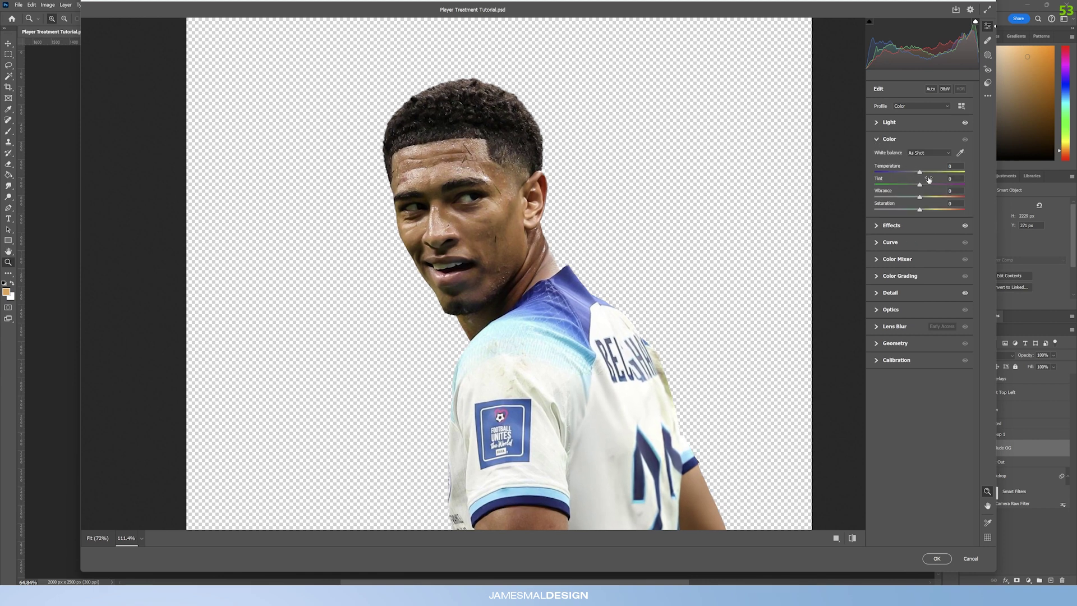
pyautogui.moveTo(919, 173); pyautogui.dragTo(918, 173)
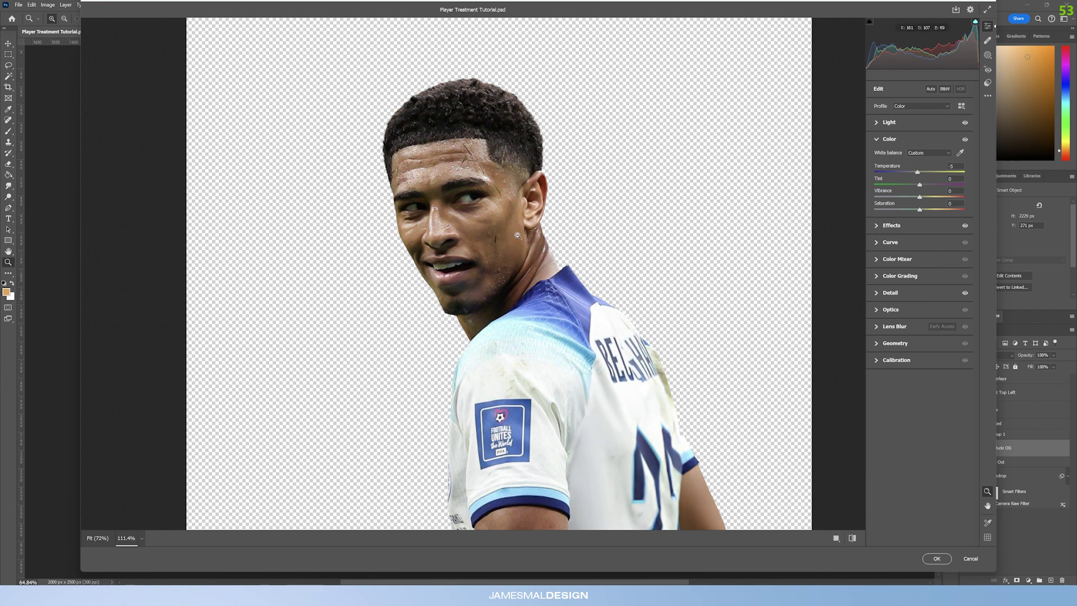
pyautogui.click(876, 139)
# In the Light adjustments, set Contrast to +10 and Highlights to +20.
pyautogui.click(876, 124)
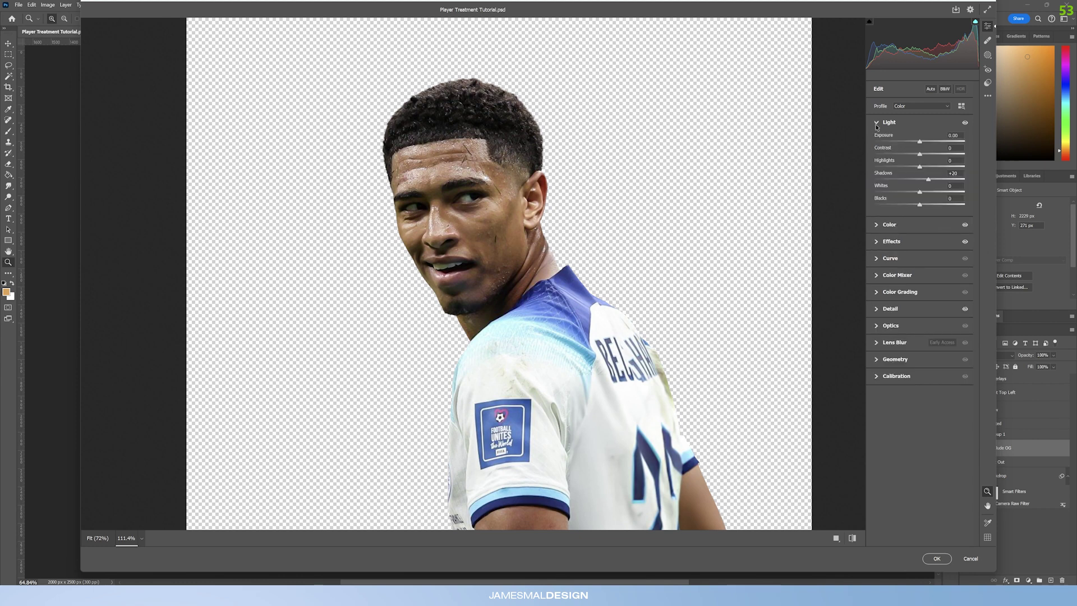
pyautogui.moveTo(922, 153); pyautogui.dragTo(926, 155)
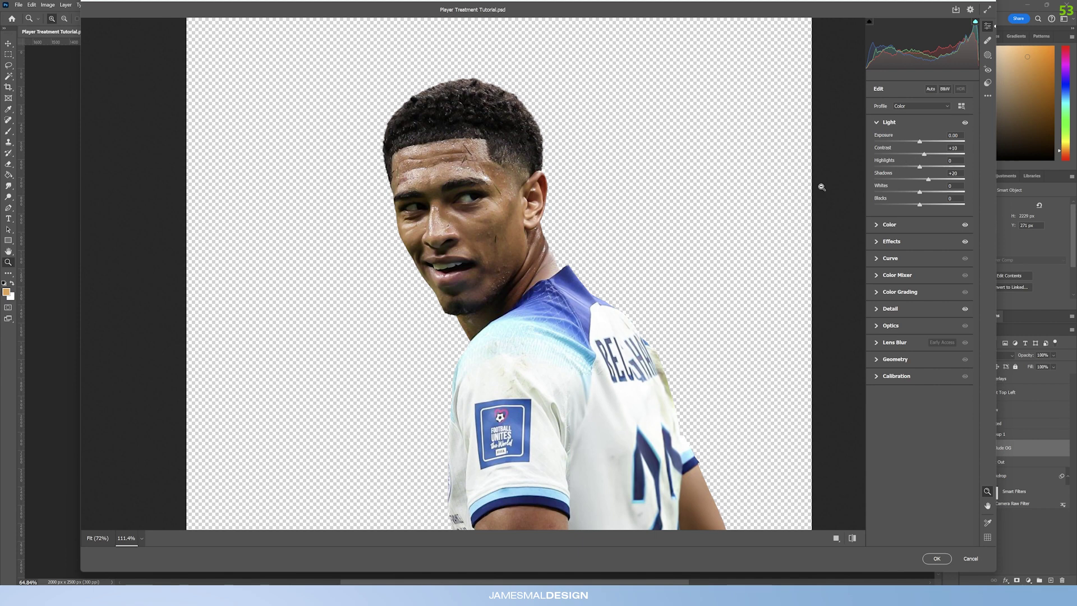
pyautogui.moveTo(935, 167); pyautogui.dragTo(928, 168)
pyautogui.moveTo(585, 240); pyautogui.dragTo(523, 272)
pyautogui.scroll(3, 522, 272)
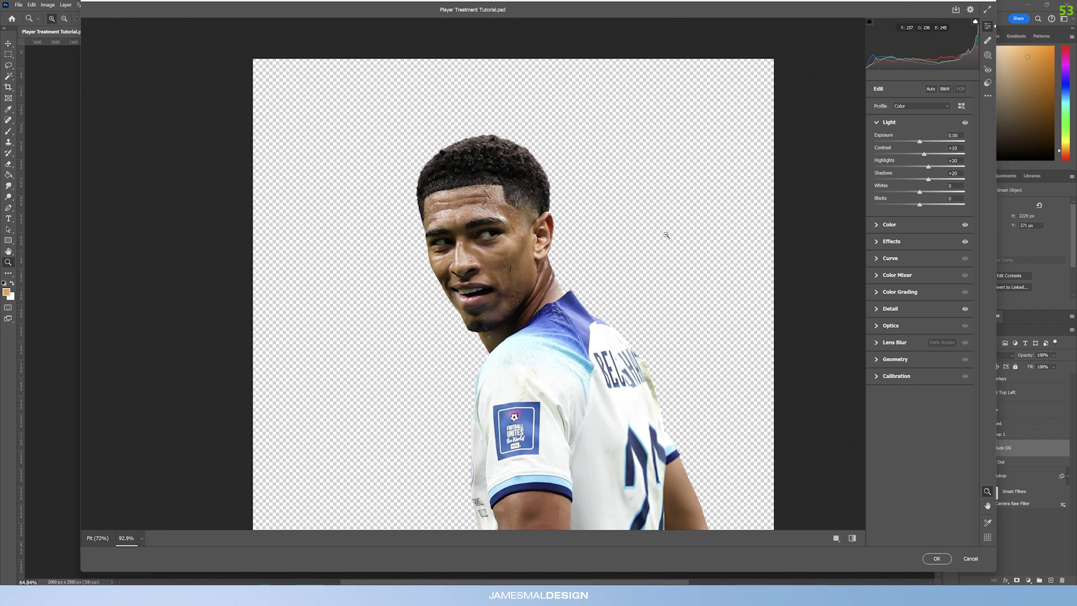
pyautogui.click(877, 121)
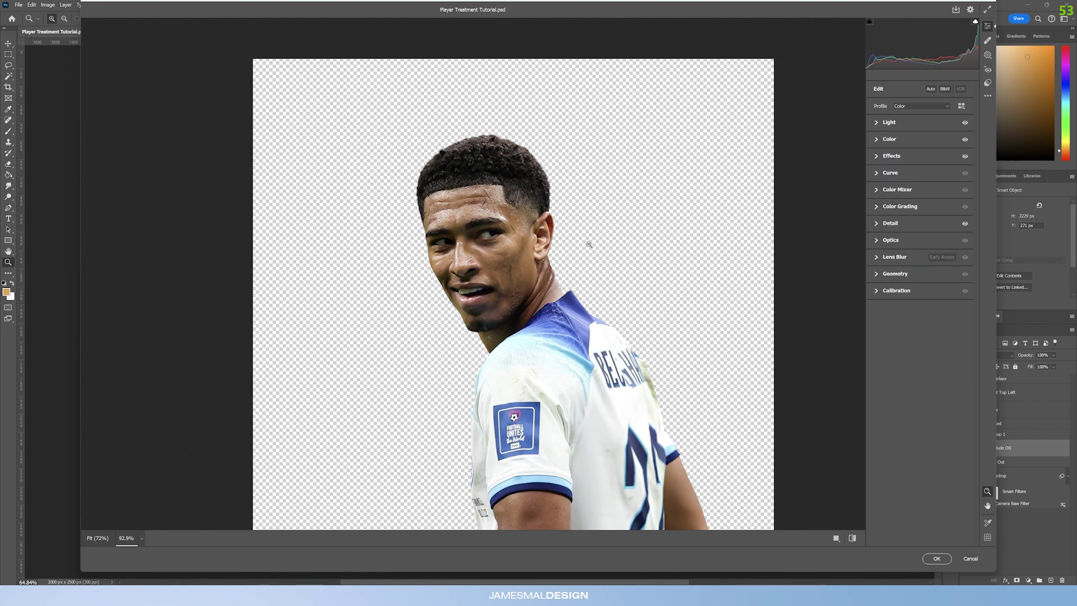
# Set the Greens saturation to -100 in the Color Mixer and apply the Camera Raw Filter to the layer.
pyautogui.moveTo(479, 342); pyautogui.dragTo(450, 122)
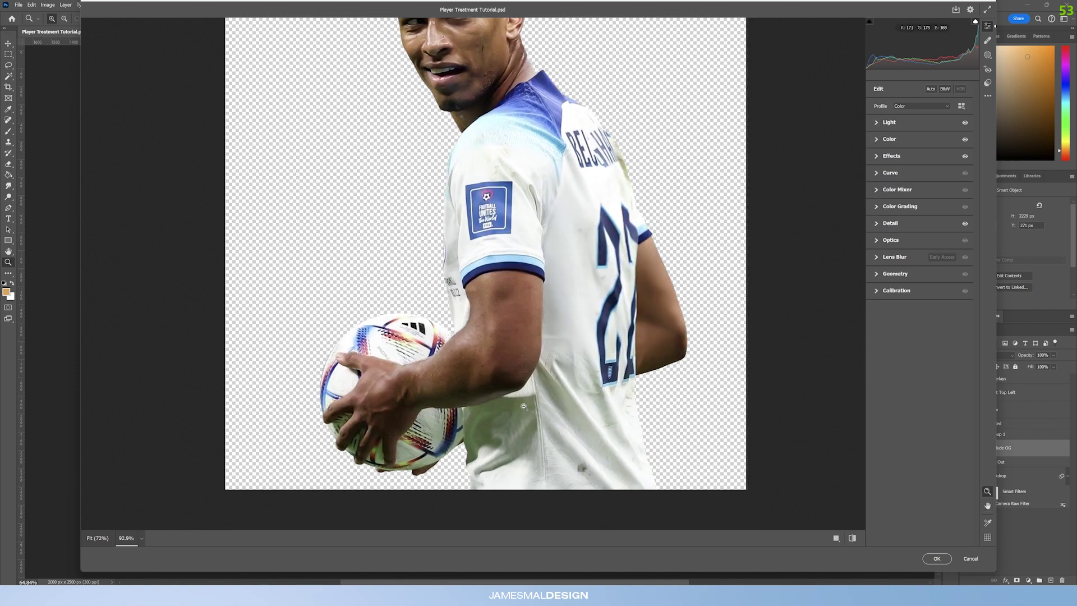
pyautogui.scroll(3, 524, 405)
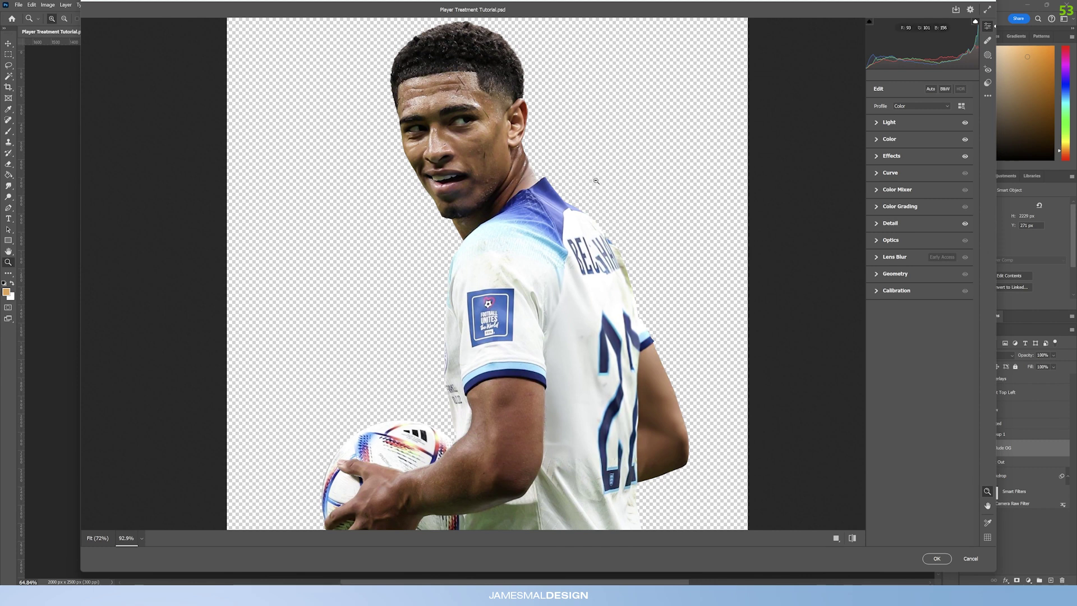
pyautogui.click(876, 190)
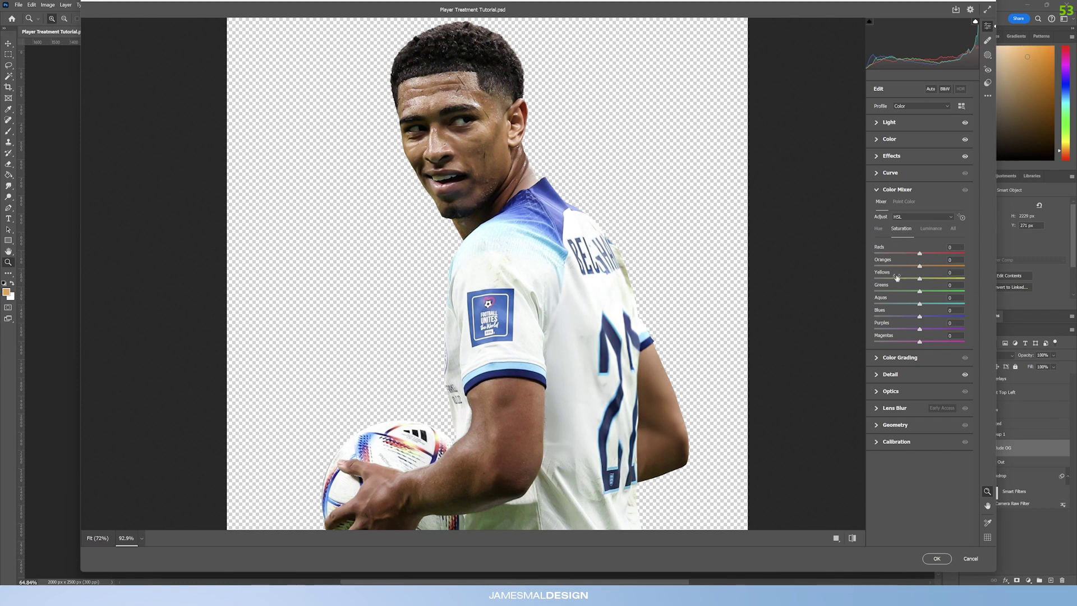
pyautogui.moveTo(914, 290); pyautogui.dragTo(874, 290)
pyautogui.scroll(-3, 485, 170)
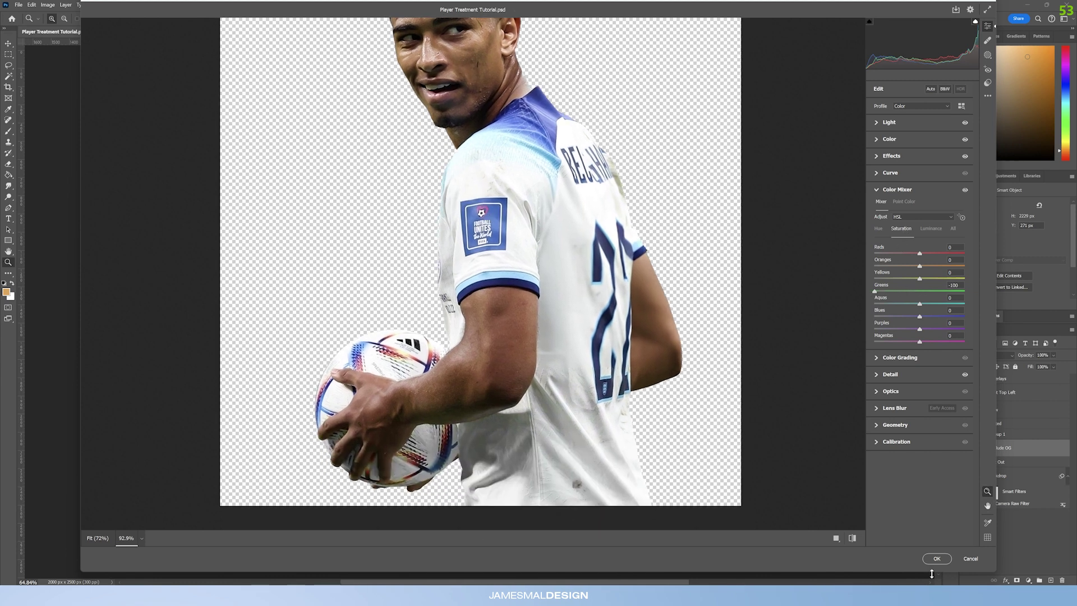
pyautogui.click(936, 558)
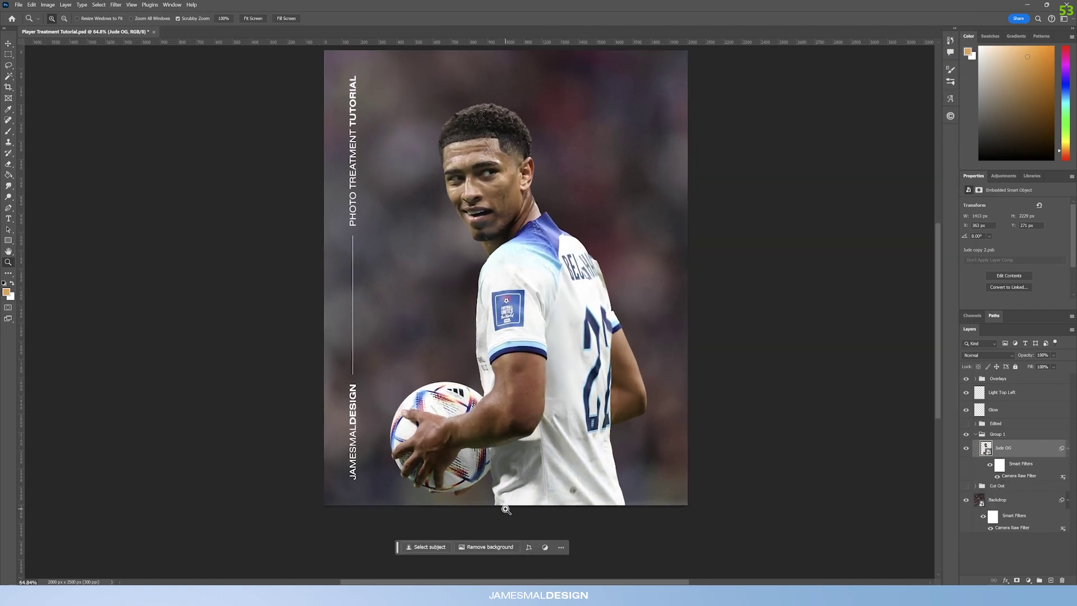
# Compare the player with and without the layer's smart filters, and examine the face up close.
pyautogui.click(990, 465)
pyautogui.click(990, 465)
pyautogui.click(990, 465)
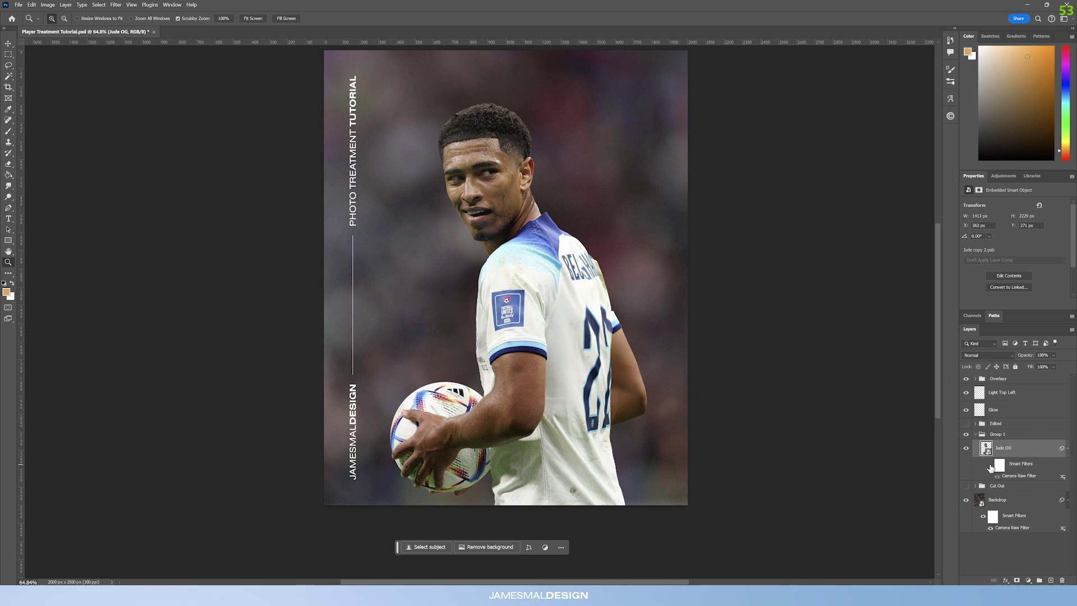
pyautogui.click(990, 466)
pyautogui.moveTo(507, 152)
pyautogui.mouseDown()
pyautogui.moveTo(529, 154)
pyautogui.moveTo(514, 157)
pyautogui.mouseUp()
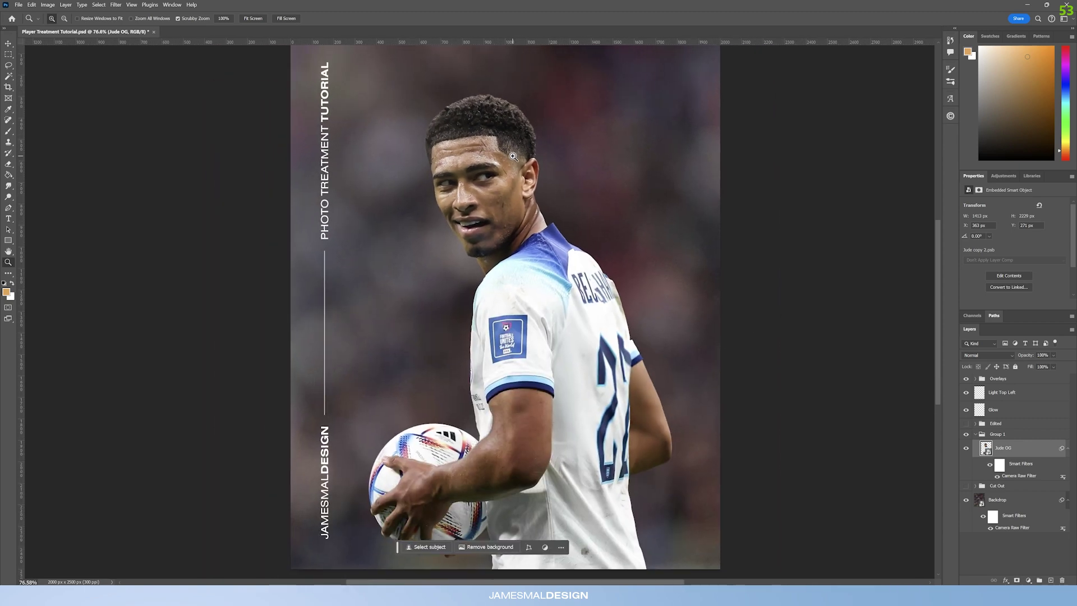
pyautogui.moveTo(498, 140); pyautogui.dragTo(577, 56)
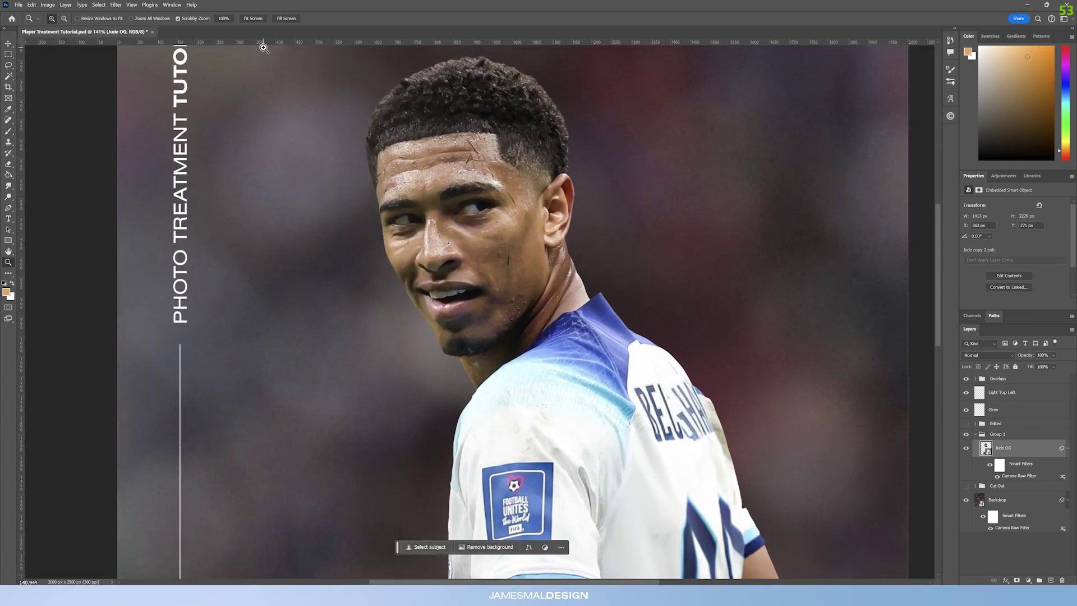
# Apply Smart Sharpen to the Jude OG layer with Amount 141%, Radius 0.6 px, Reduce Noise 23% and Remove set to Lens Blur.
pyautogui.click(114, 5)
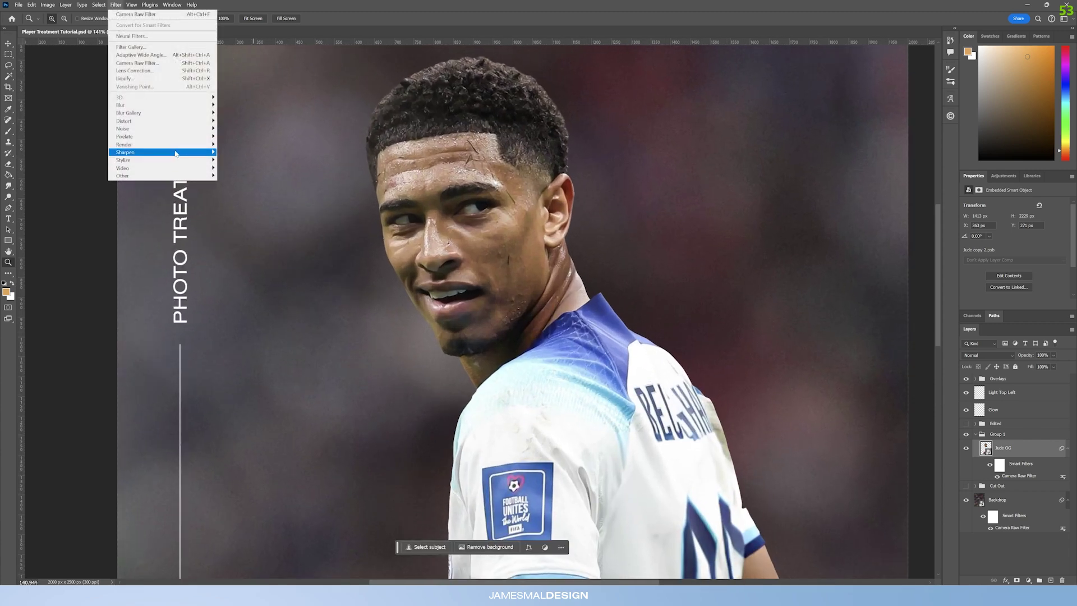
pyautogui.moveTo(169, 152)
pyautogui.click(241, 176)
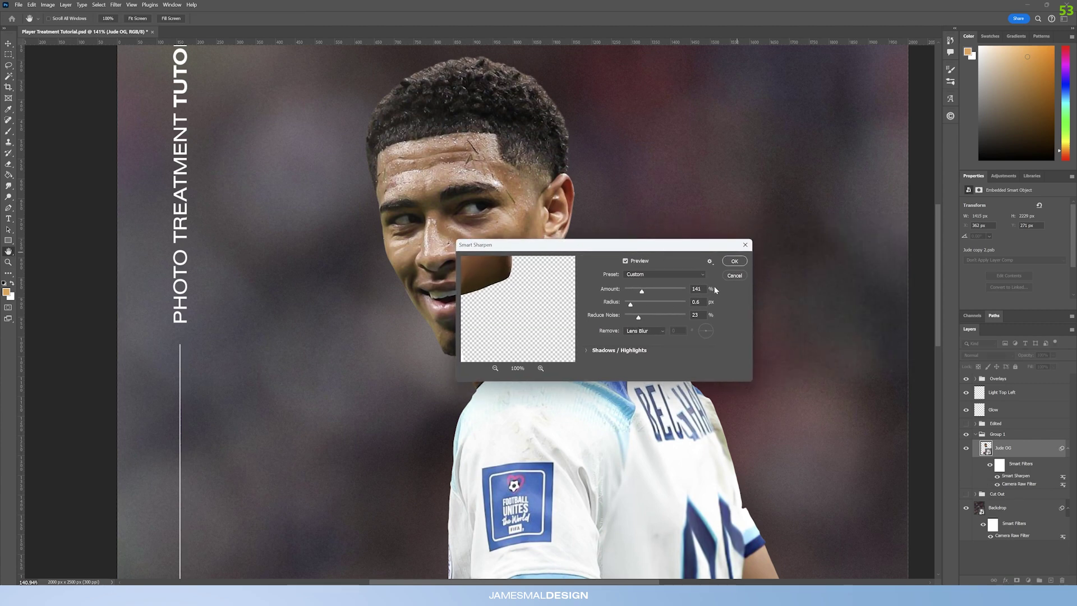
pyautogui.moveTo(677, 245); pyautogui.dragTo(823, 174)
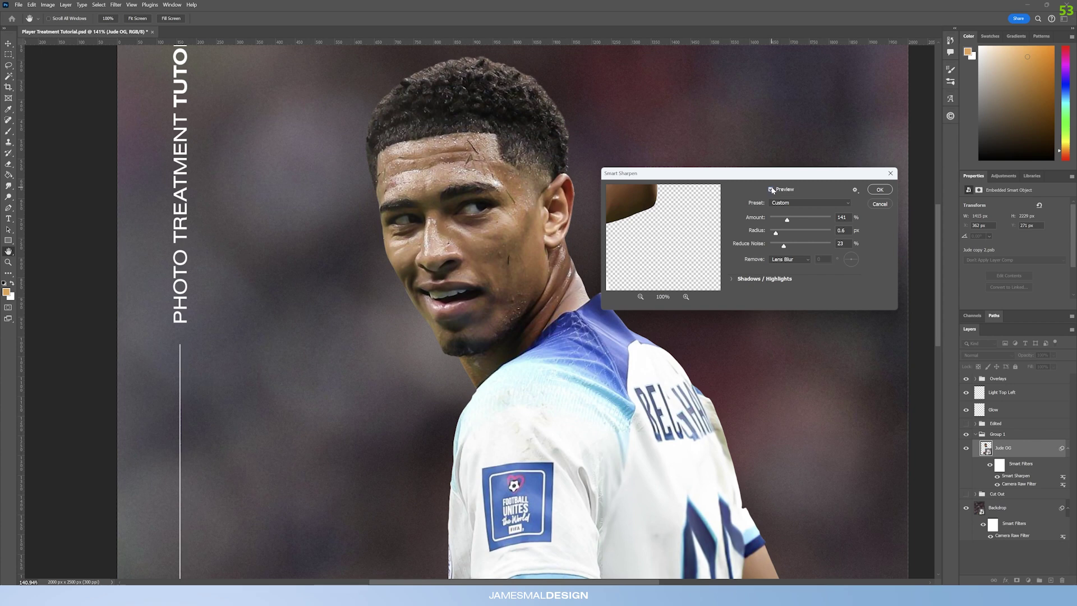
pyautogui.click(476, 222)
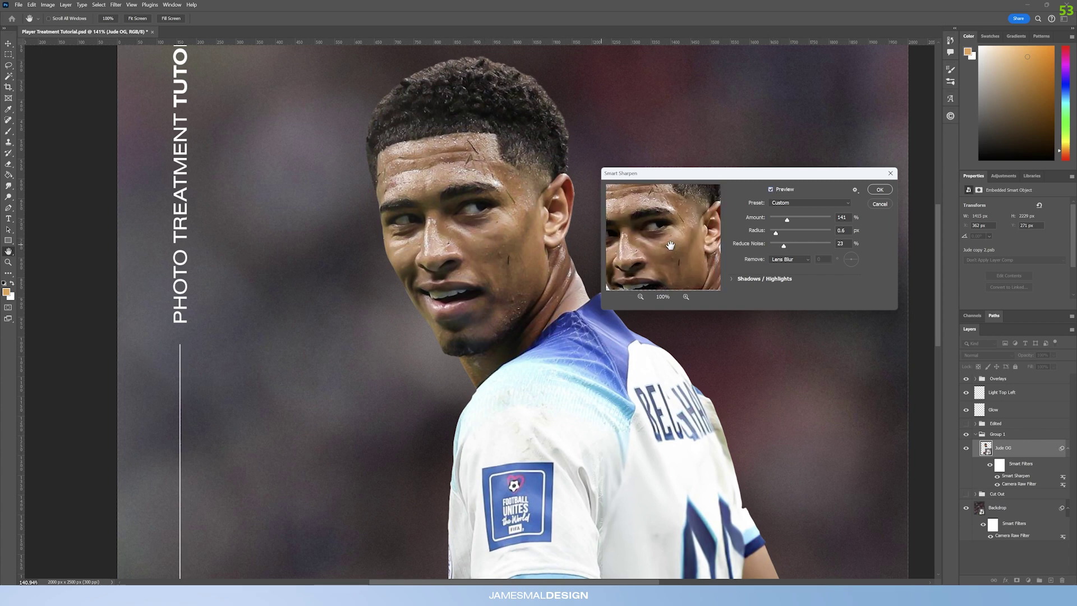
pyautogui.moveTo(675, 247); pyautogui.dragTo(672, 234)
pyautogui.click(771, 189)
pyautogui.click(880, 190)
# Compare the whole player with and without the Jude OG layer's smart filters.
pyautogui.moveTo(524, 248); pyautogui.dragTo(640, 341)
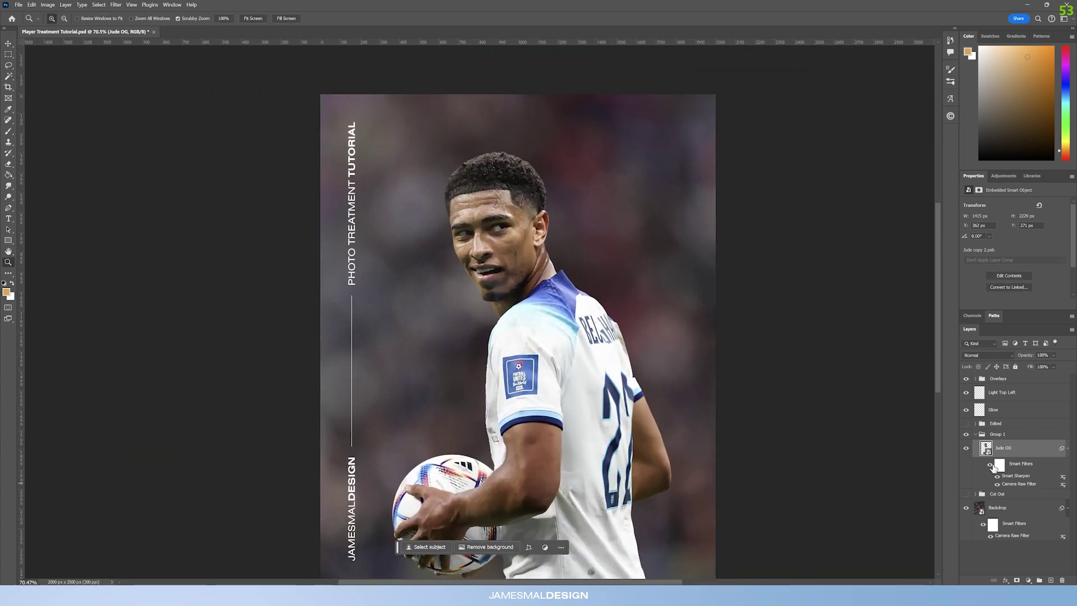
pyautogui.click(990, 466)
pyautogui.click(989, 468)
pyautogui.click(989, 468)
pyautogui.click(990, 467)
pyautogui.moveTo(505, 184); pyautogui.dragTo(511, 252)
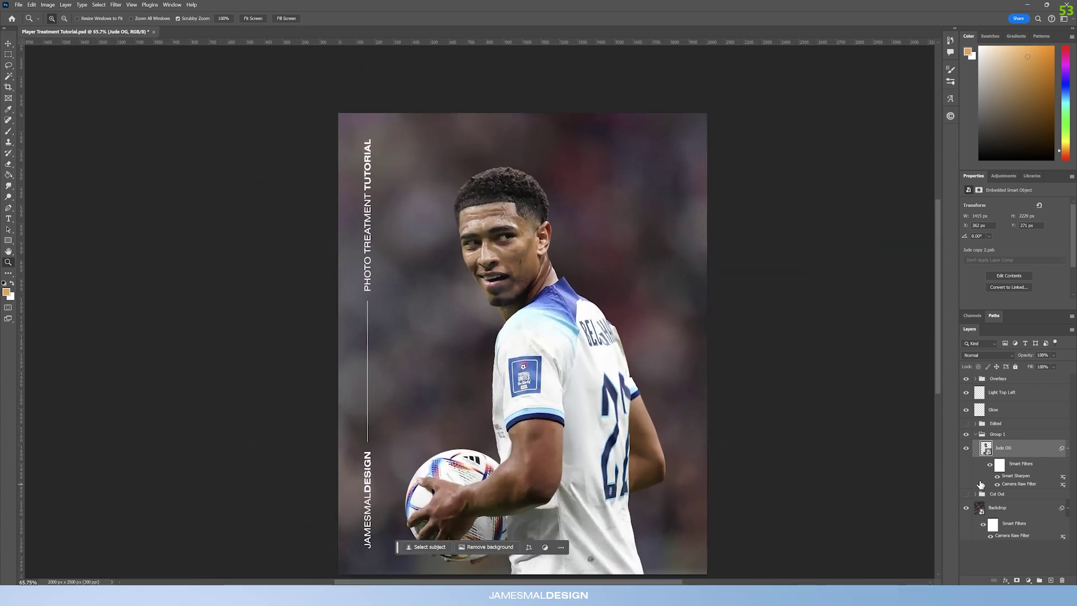
# Add an Exposure adjustment layer above Jude OG and clip it to that layer.
pyautogui.click(1028, 581)
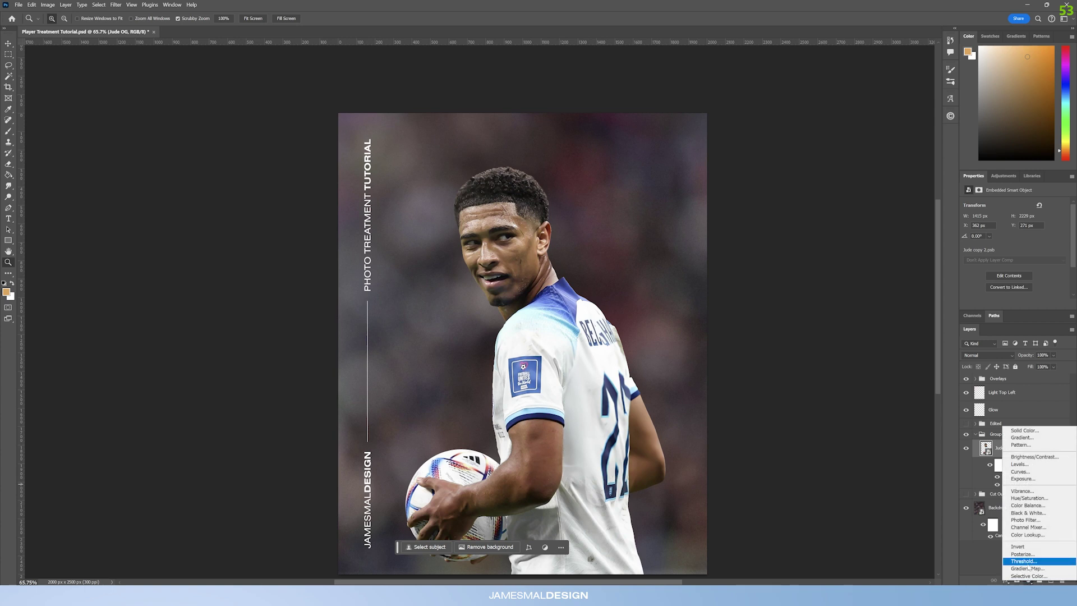
pyautogui.click(1022, 479)
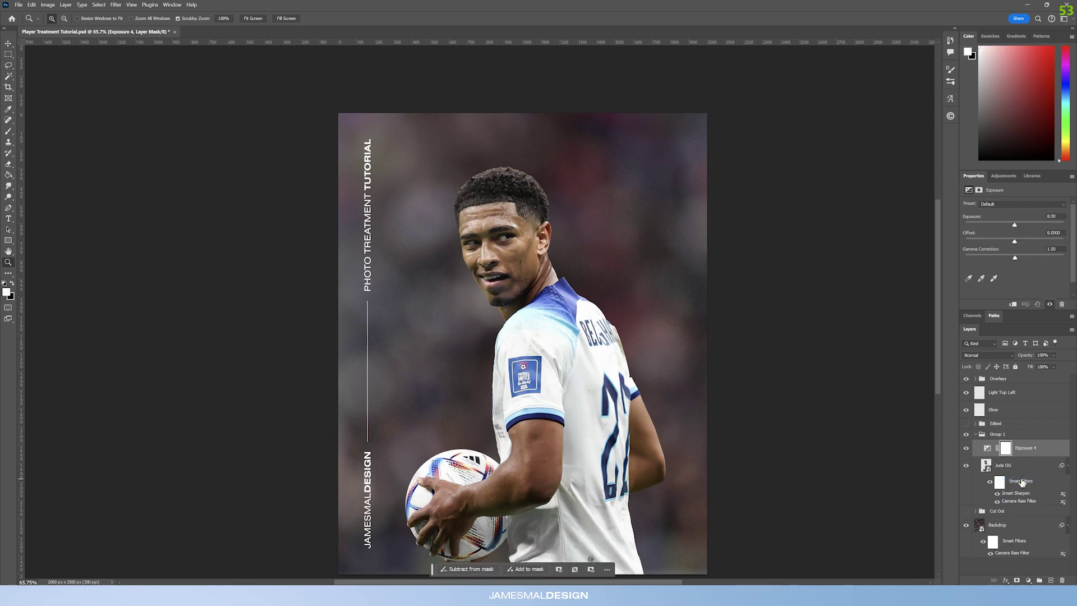
pyautogui.moveTo(1019, 460); pyautogui.dragTo(1019, 452)
pyautogui.keyDown('alt'); pyautogui.click(1018, 452); pyautogui.keyUp('alt')
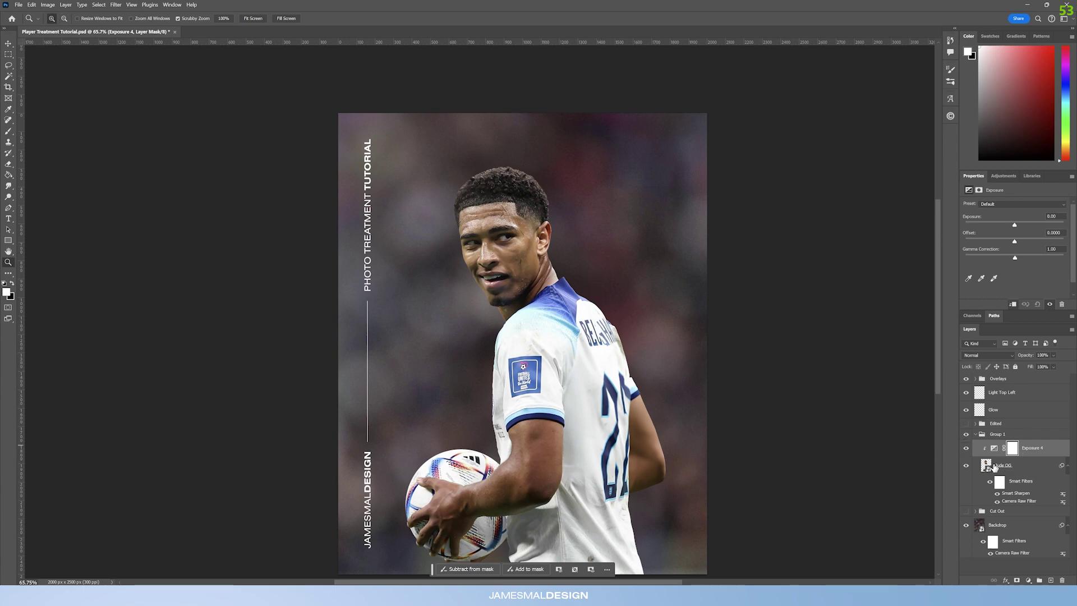
# Darken the player by setting the adjustment's Exposure to -4.27 and its Offset to -0.0043.
pyautogui.moveTo(569, 274); pyautogui.dragTo(578, 279)
pyautogui.moveTo(456, 178); pyautogui.dragTo(599, 247)
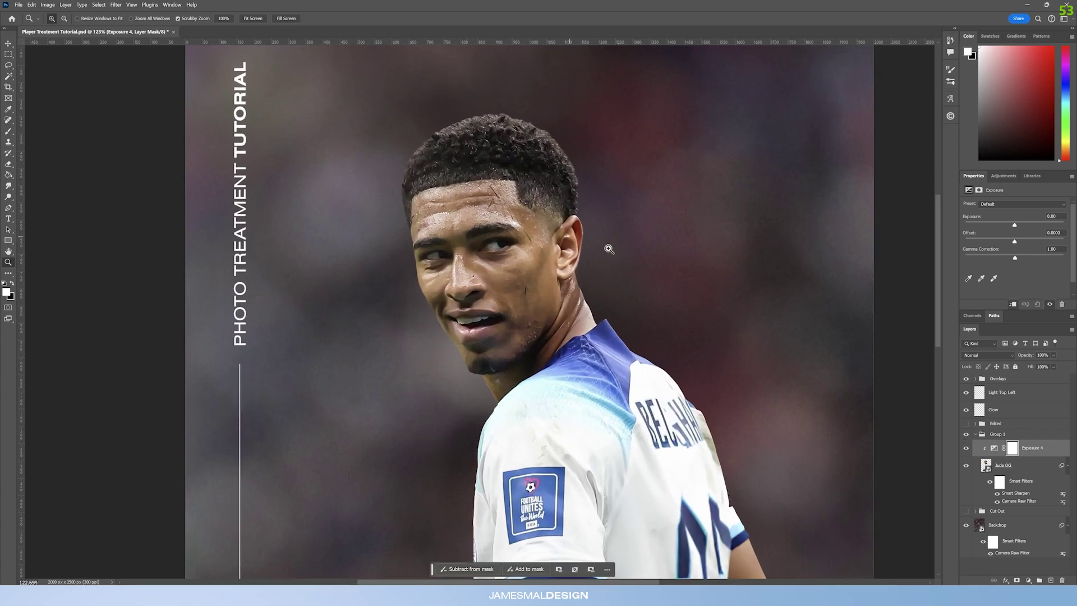
pyautogui.moveTo(1014, 226); pyautogui.dragTo(985, 229)
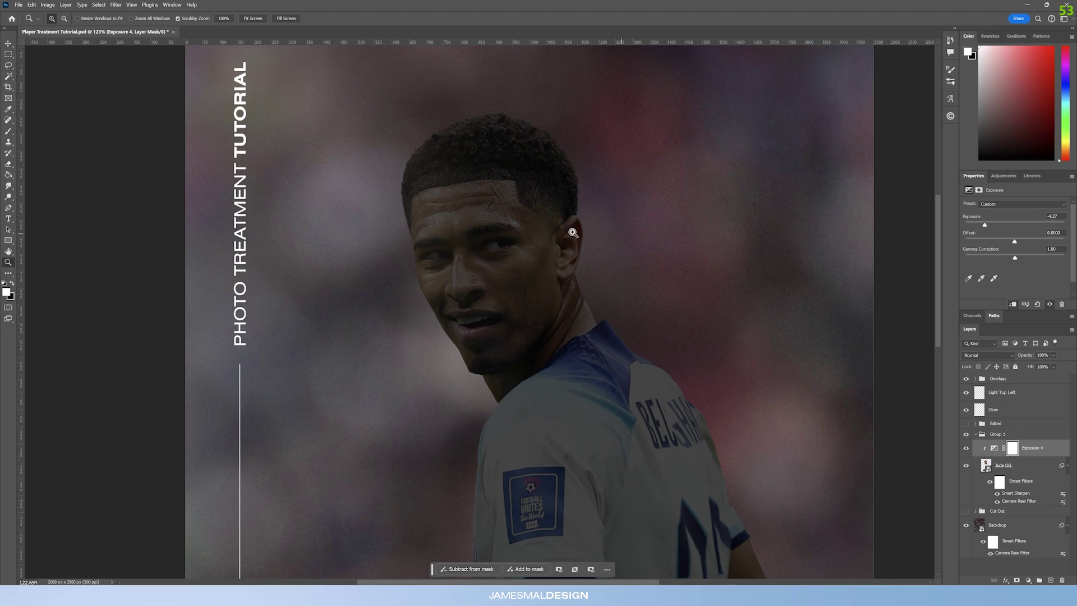
pyautogui.moveTo(574, 228); pyautogui.dragTo(542, 230)
pyautogui.moveTo(546, 295); pyautogui.dragTo(533, 263)
pyautogui.moveTo(536, 219); pyautogui.dragTo(548, 218)
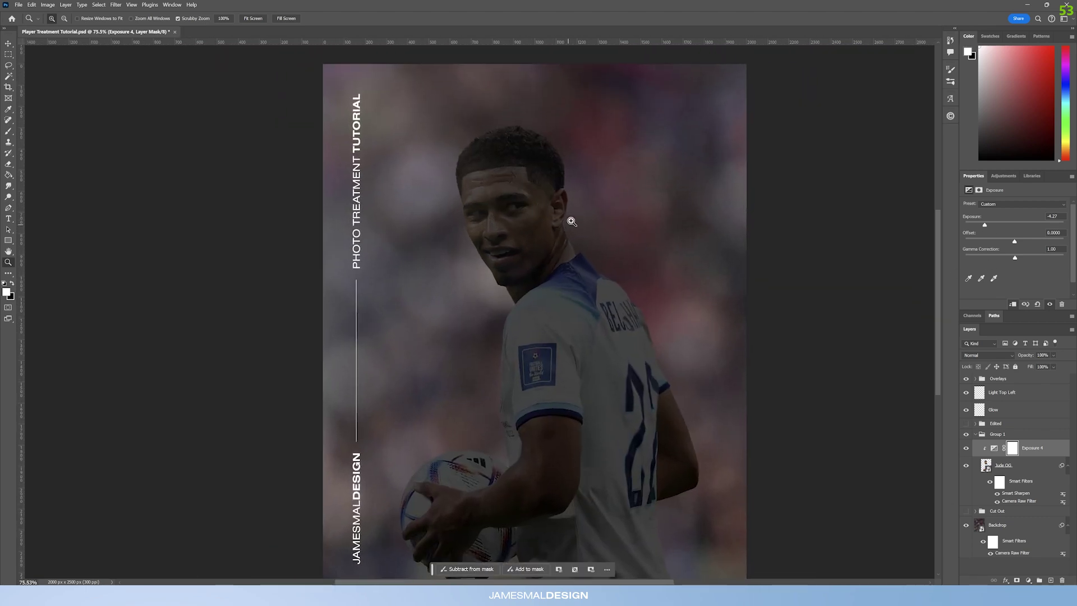
pyautogui.moveTo(1012, 243)
pyautogui.mouseDown()
pyautogui.moveTo(1024, 242)
pyautogui.moveTo(1014, 242)
pyautogui.mouseUp()
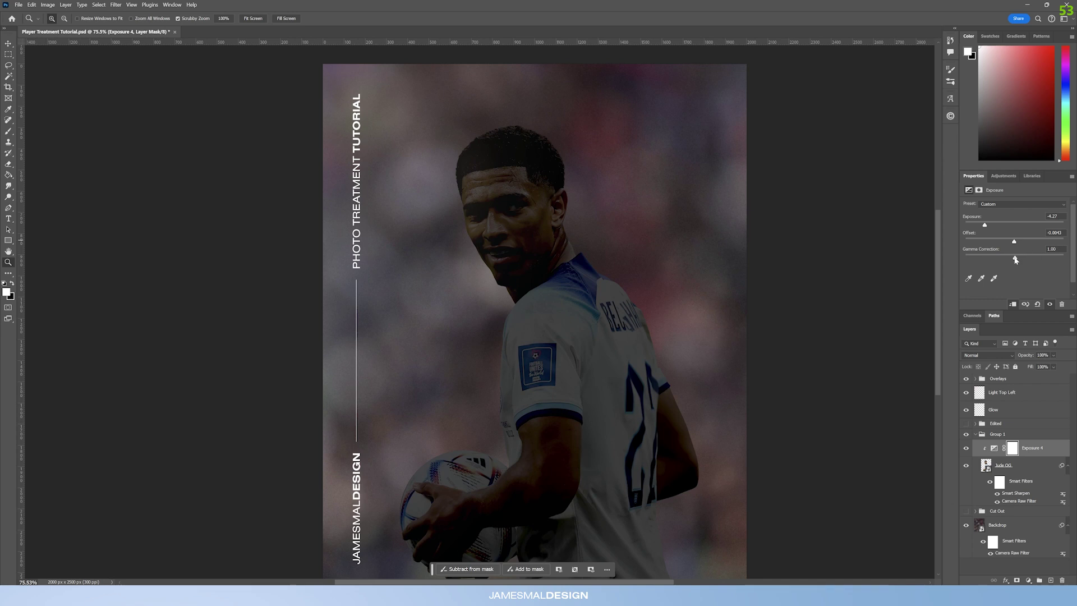
pyautogui.moveTo(1018, 260); pyautogui.dragTo(1014, 259)
# Invert the Exposure layer's mask to black to hide the darkening.
pyautogui.click(1013, 449)
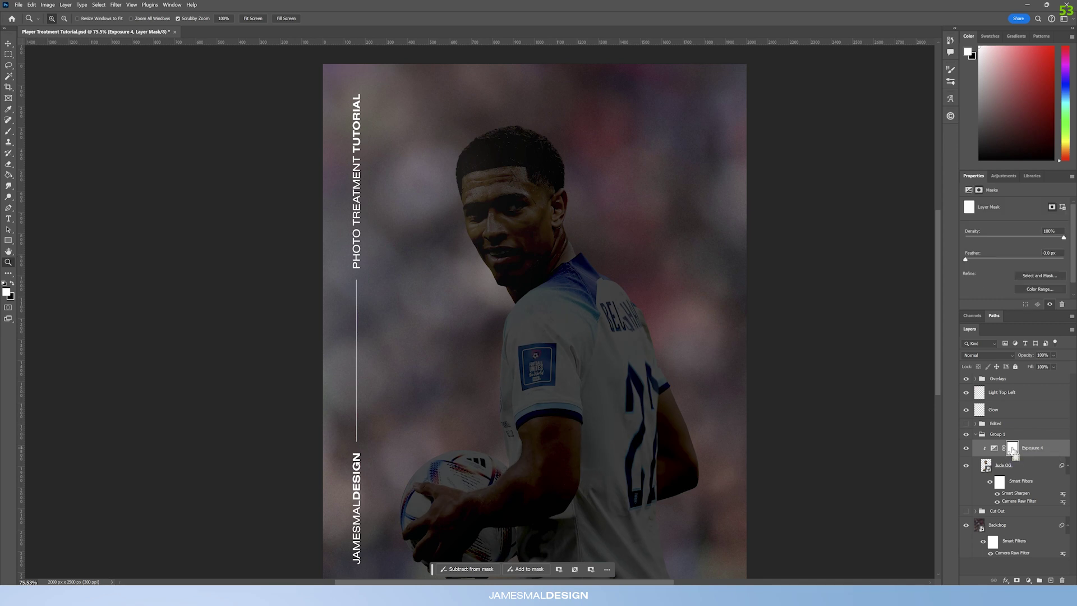
pyautogui.hotkey('ctrl', 'i')
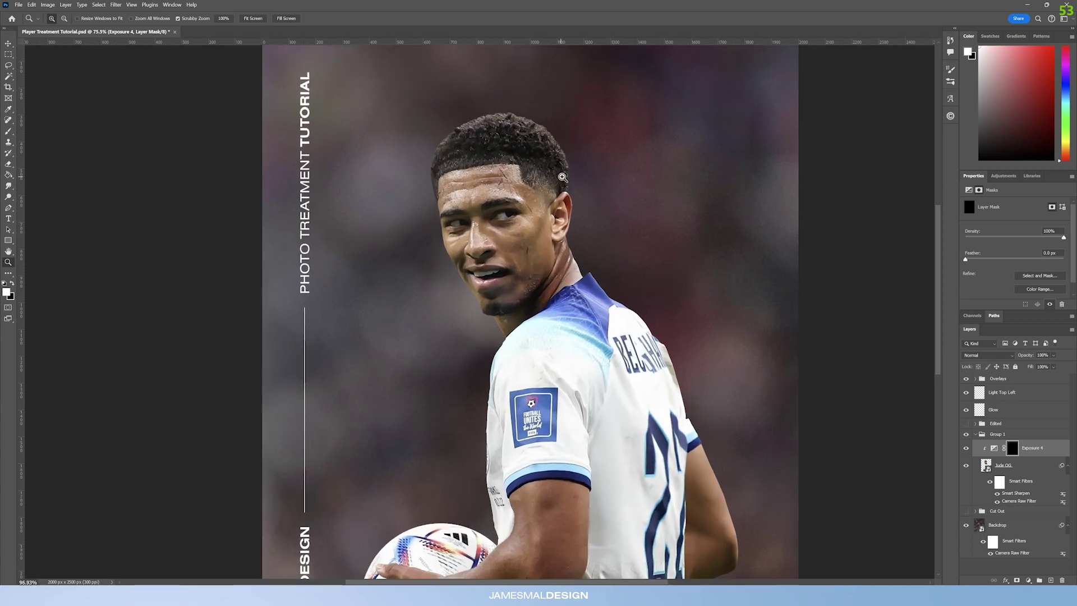
pyautogui.moveTo(549, 181); pyautogui.dragTo(536, 188)
# Set up a white brush at 10% opacity and about 175 px for painting on the Exposure mask.
pyautogui.click(9, 131)
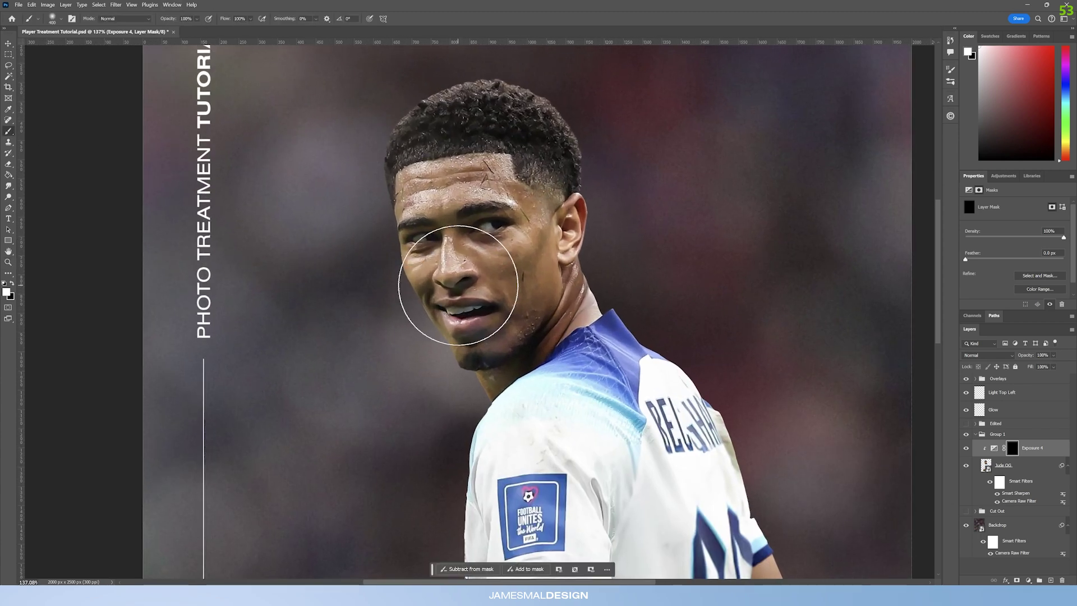
pyautogui.press(']')
pyautogui.press(']')
pyautogui.moveTo(169, 17); pyautogui.dragTo(119, 46)
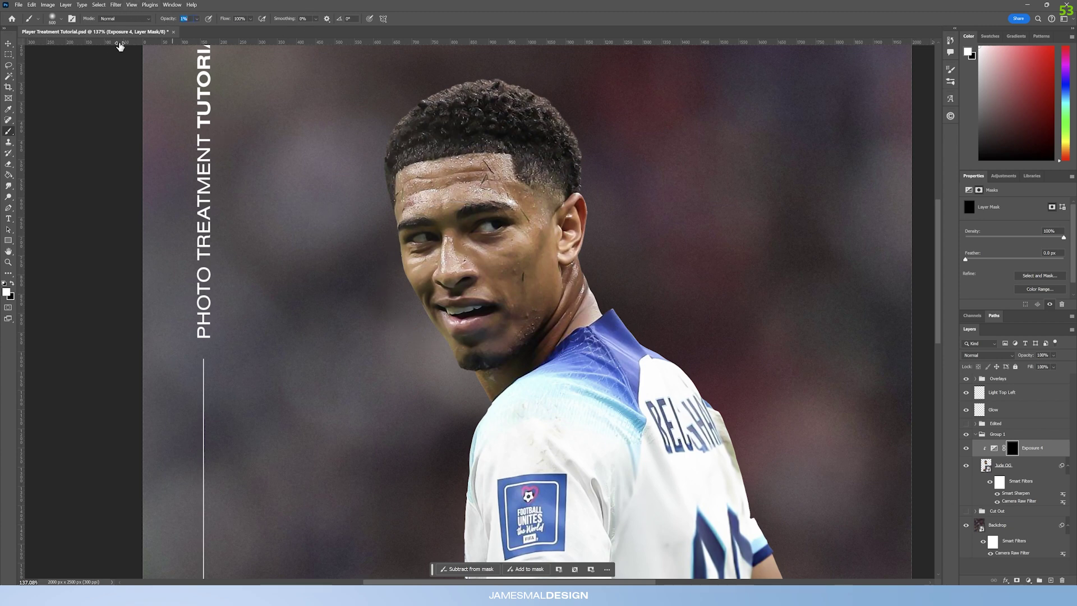
pyautogui.press('[')
pyautogui.press('[')
pyautogui.press('[')
pyautogui.press('[')
pyautogui.click(8, 262)
pyautogui.moveTo(442, 274); pyautogui.dragTo(374, 248)
pyautogui.click(9, 133)
pyautogui.scroll(-1, 505, 258)
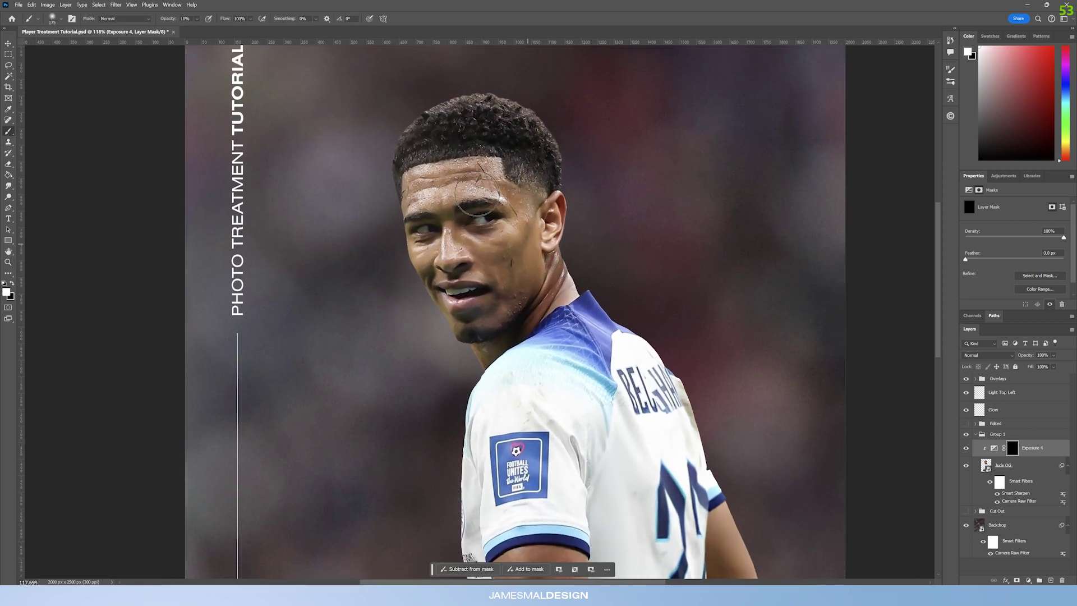
# Paint white on the Exposure mask to deepen the shadows along the player's jaw and neck.
pyautogui.press(']')
pyautogui.press(']')
pyautogui.press('[')
pyautogui.press('[')
pyautogui.press('[')
pyautogui.press('[')
pyautogui.press(']')
pyautogui.moveTo(529, 318)
pyautogui.mouseDown()
pyautogui.moveTo(548, 269)
pyautogui.moveTo(537, 306)
pyautogui.mouseUp()
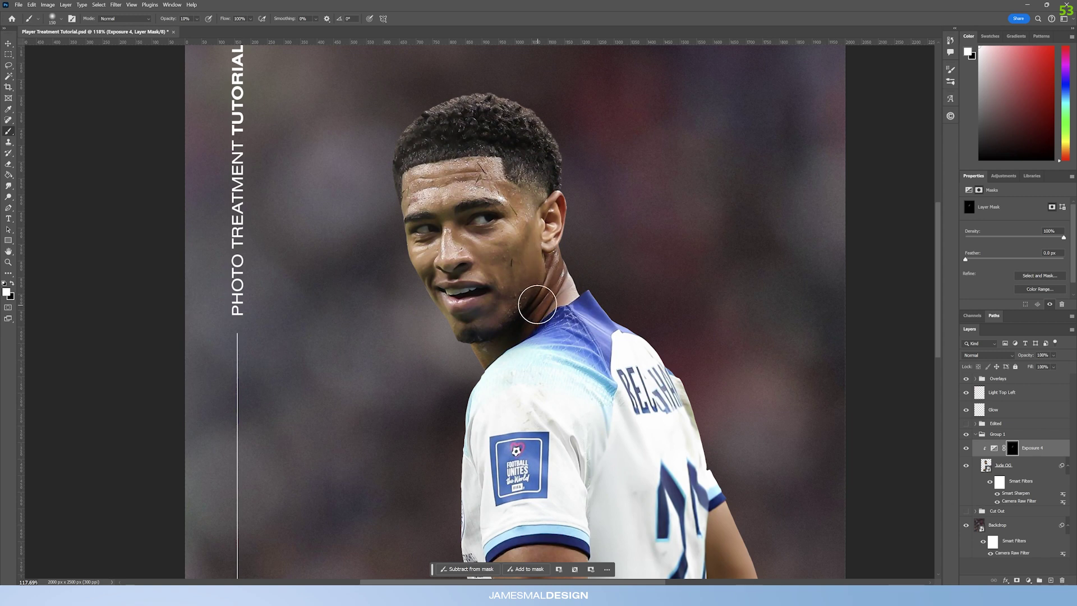
pyautogui.press(']')
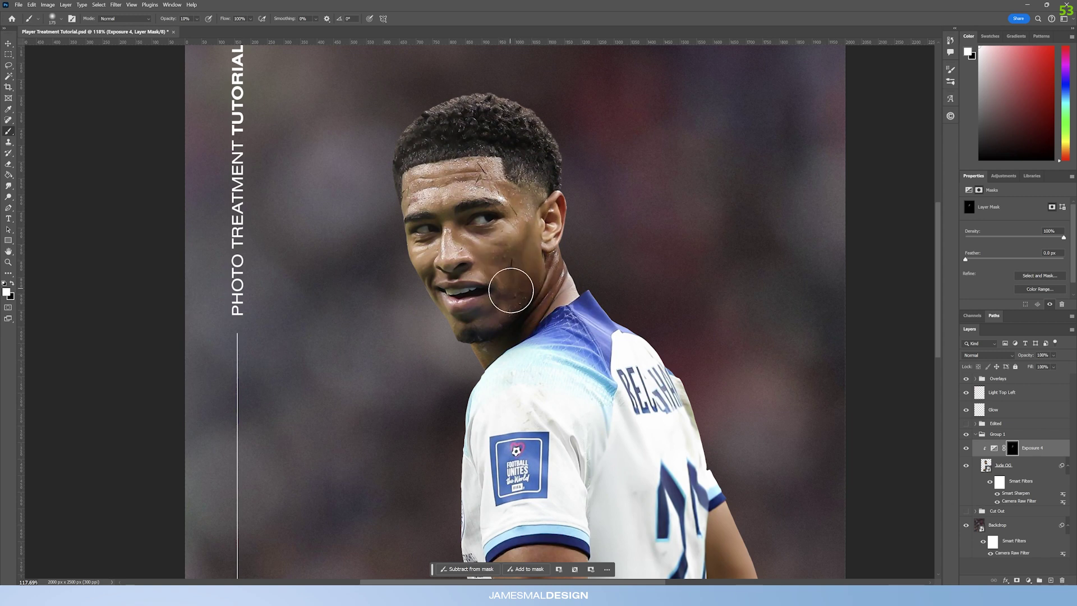
# Paint the shadows around the eyes and brows into the Exposure mask with a smaller brush.
pyautogui.press('[')
pyautogui.press('[')
pyautogui.press('[')
pyautogui.press('[')
pyautogui.press('[')
pyautogui.press('[')
pyautogui.moveTo(473, 214)
pyautogui.mouseDown()
pyautogui.moveTo(493, 211)
pyautogui.moveTo(424, 221)
pyautogui.mouseUp()
pyautogui.press('[')
pyautogui.press('[')
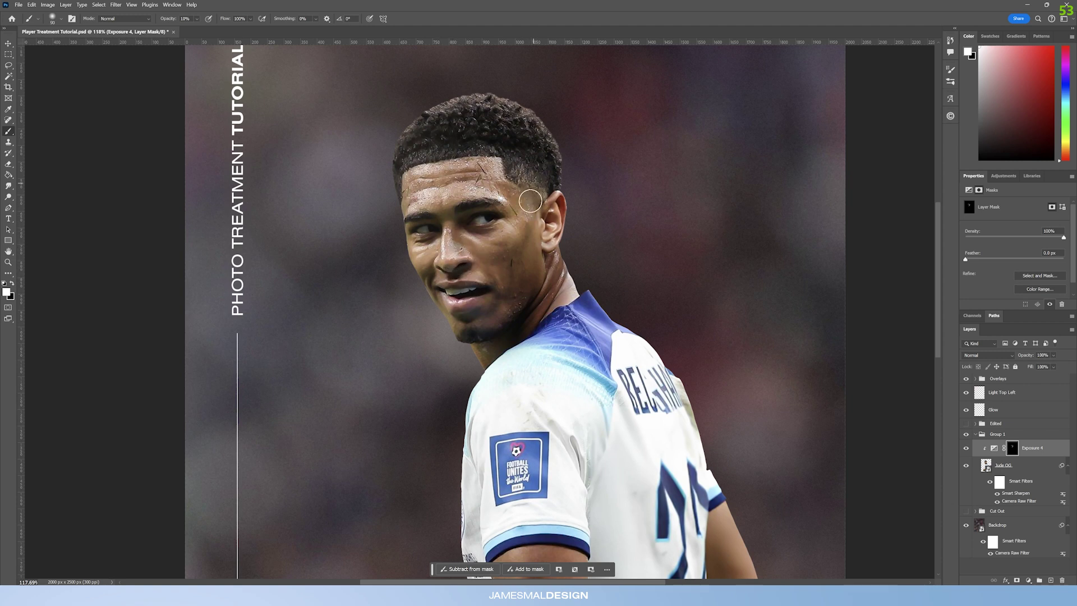
# Darken the temple and the inside of the ear on the Exposure mask, reducing the brush for the ear.
pyautogui.press(']')
pyautogui.press(']')
pyautogui.press(']')
pyautogui.press('[')
pyautogui.press('[')
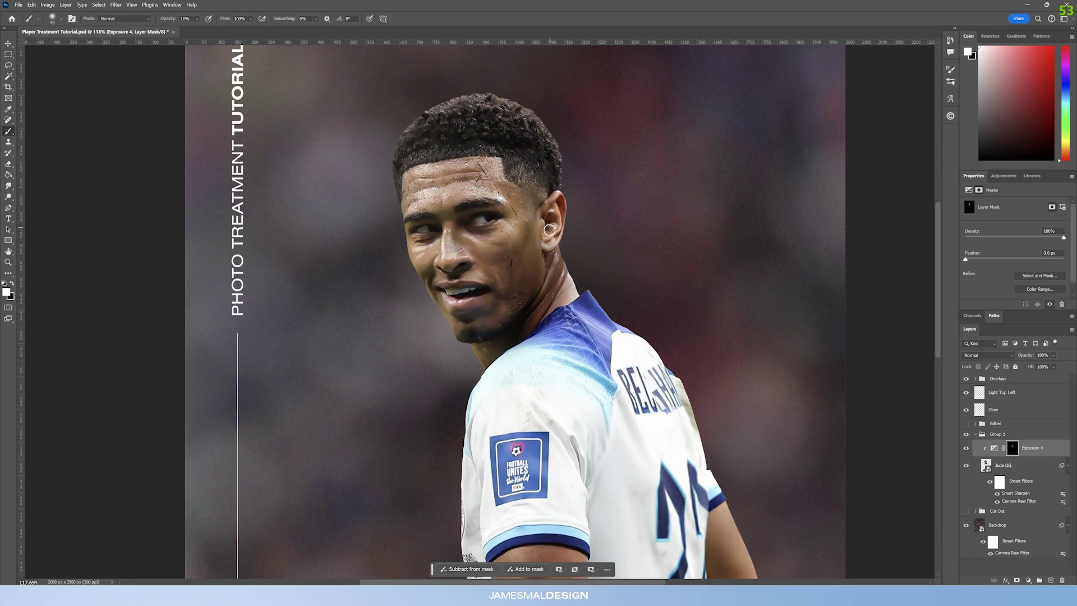
# Paint shadows on the Exposure mask along the elbow and the underside of the arm holding the ball.
pyautogui.scroll(-10, 550, 244)
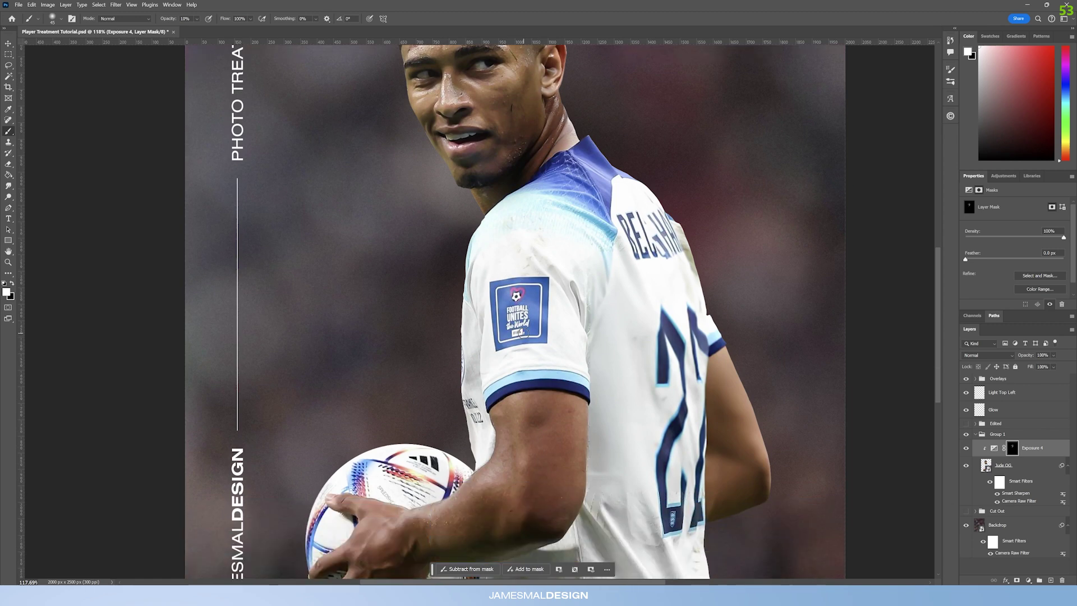
pyautogui.scroll(1, 539, 335)
pyautogui.press(']')
pyautogui.press(']')
pyautogui.press(']')
pyautogui.press(']')
pyautogui.press(']')
pyautogui.press(']')
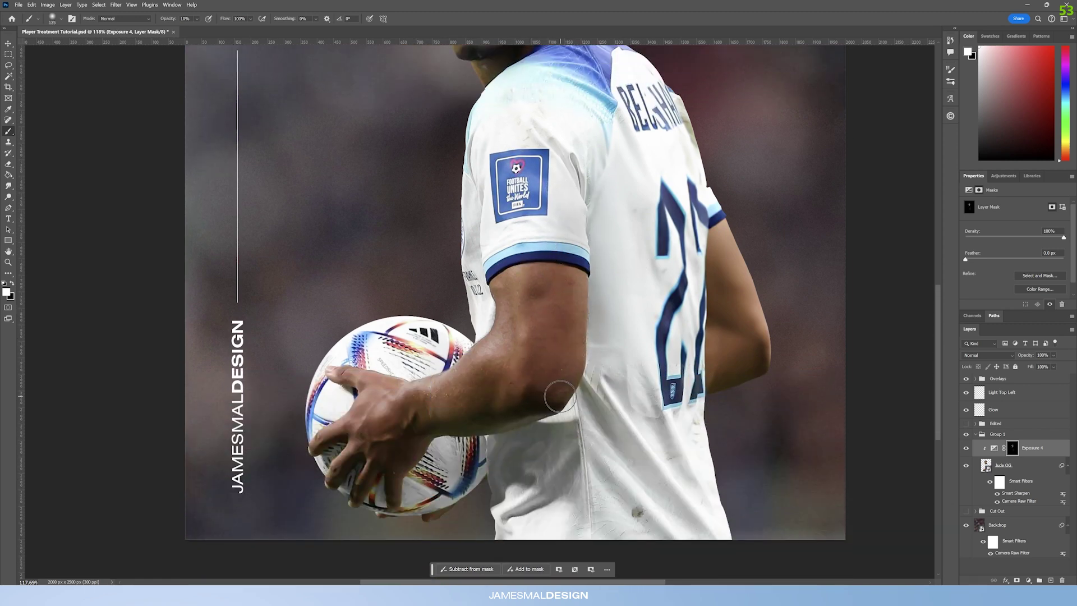
pyautogui.press('[')
pyautogui.press('[')
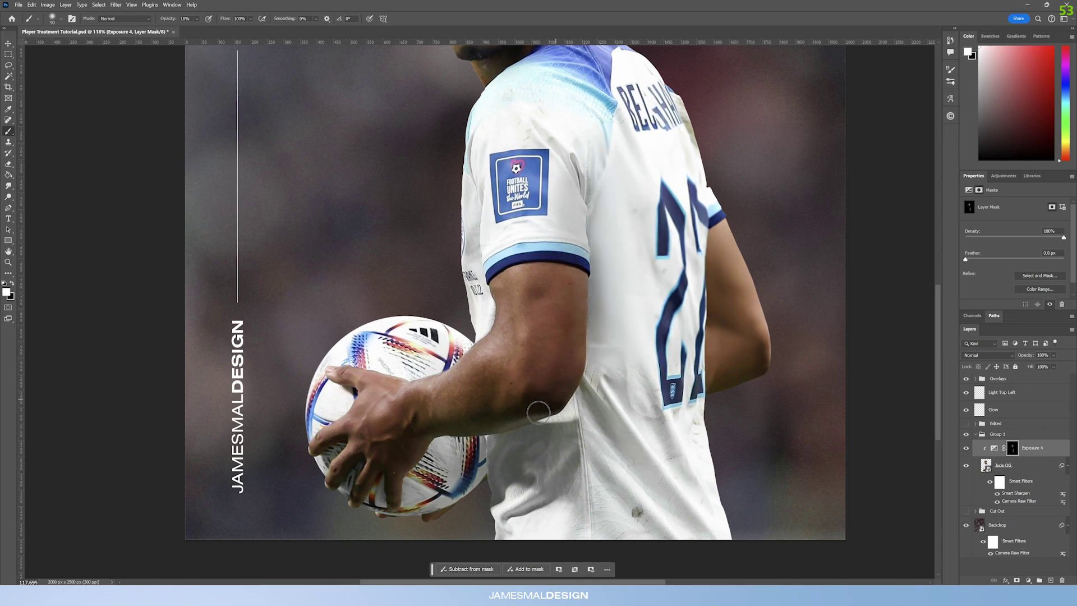
pyautogui.press(']')
pyautogui.press(']')
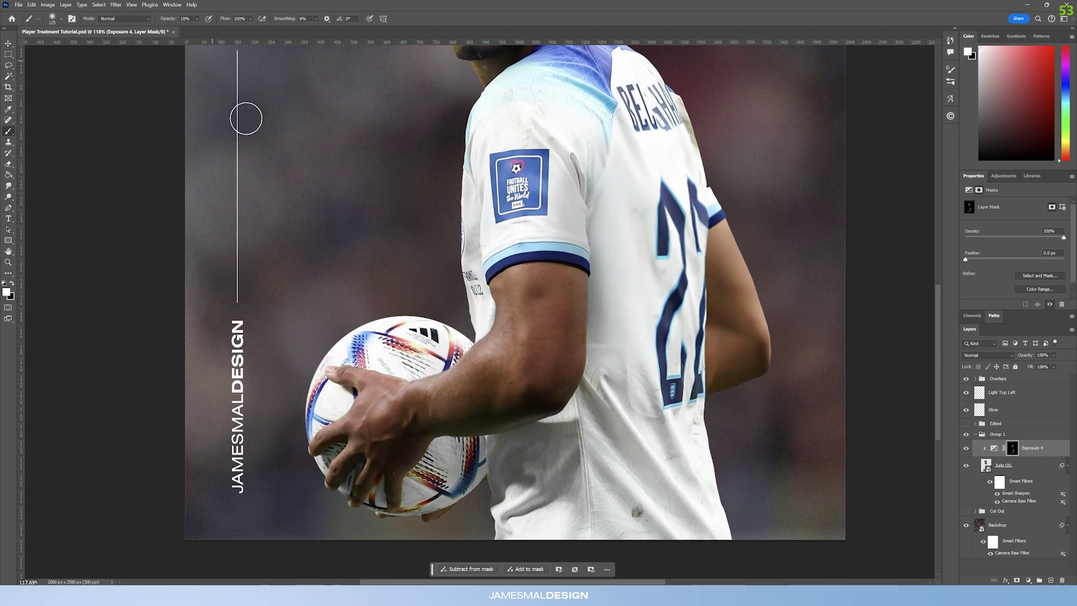
# Darken the shadows between the fingers on the ball with a small brush on the Exposure mask.
pyautogui.press('[')
pyautogui.press('[')
pyautogui.press('[')
pyautogui.press('[')
pyautogui.press('[')
pyautogui.press('[')
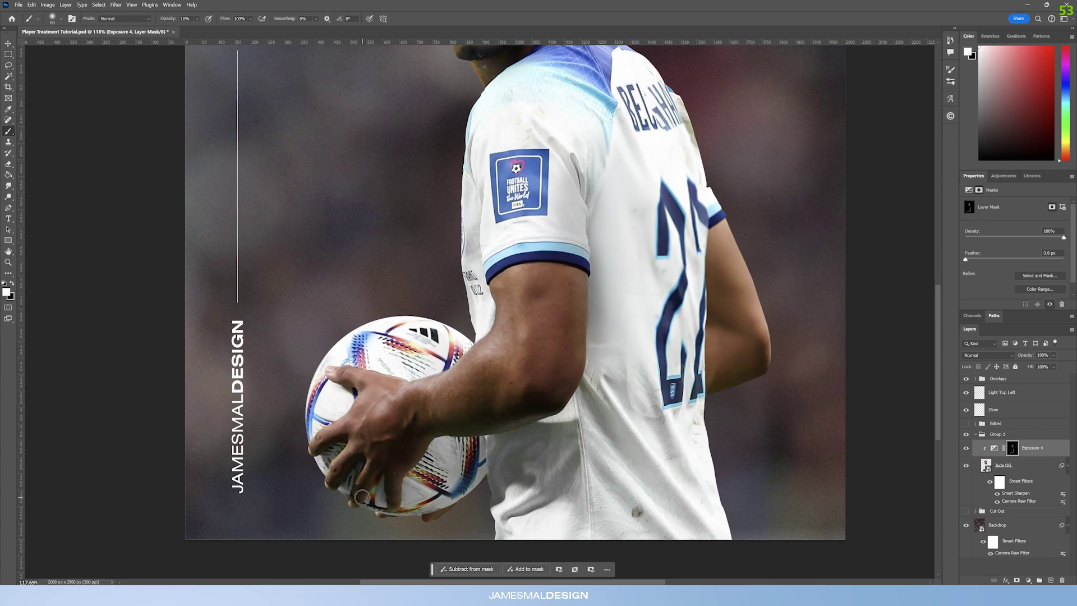
# Deepen the shadows beneath the ball and on the adjoining shirt edge with a larger brush on the Exposure mask.
pyautogui.press(']')
pyautogui.press(']')
pyautogui.press(']')
pyautogui.press(']')
pyautogui.press(']')
pyautogui.press(']')
pyautogui.press(']')
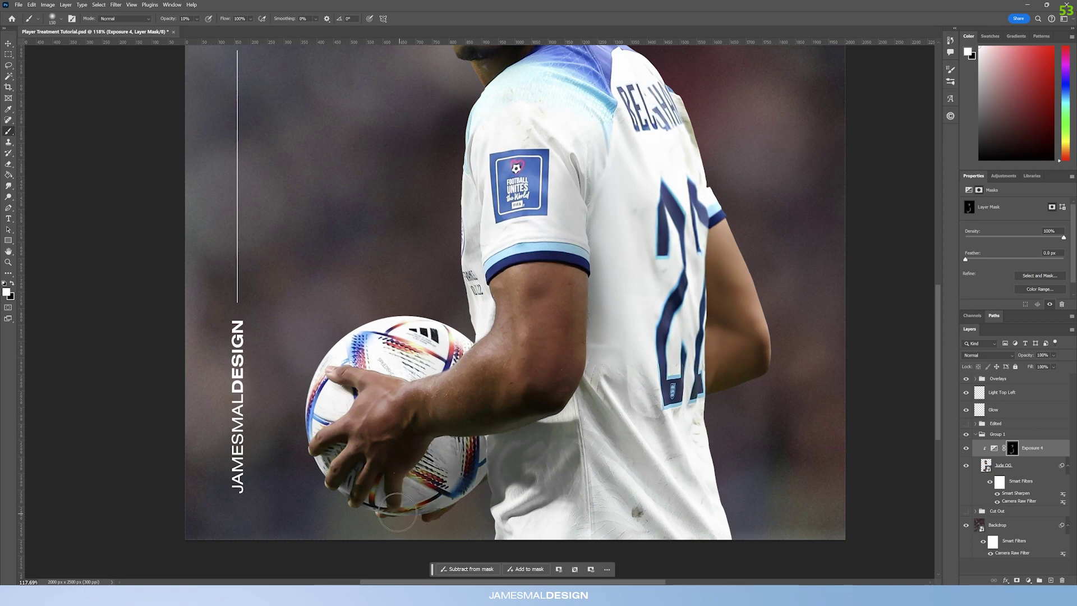
pyautogui.press(']')
pyautogui.press(']')
pyautogui.press('[')
pyautogui.moveTo(508, 455); pyautogui.dragTo(487, 466)
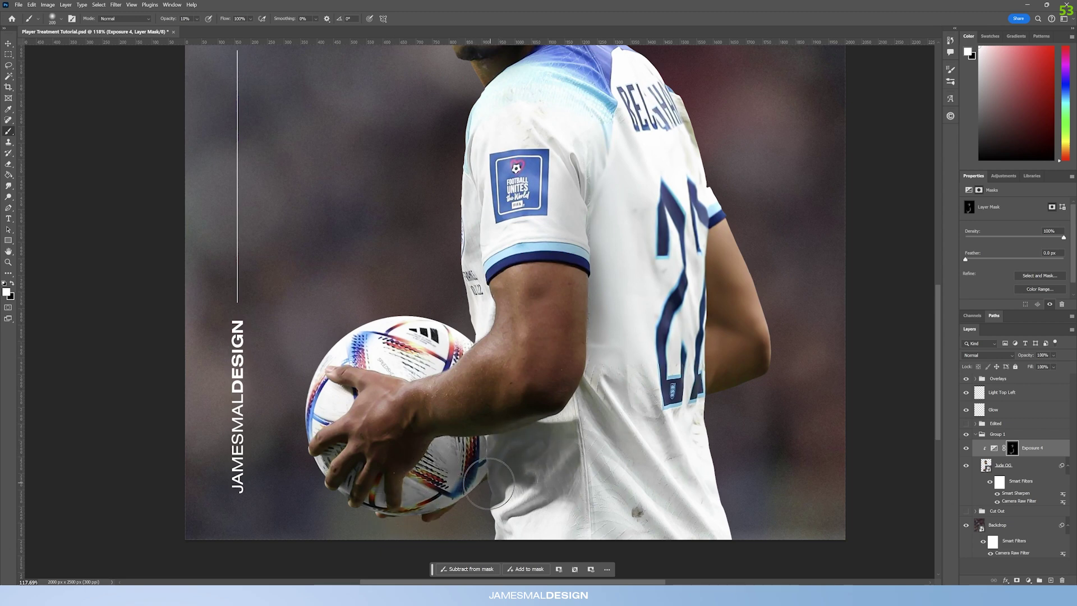
# Paint shadows into the Exposure mask on the far arm and the back of the shirt around the number.
pyautogui.press('[')
pyautogui.press('[')
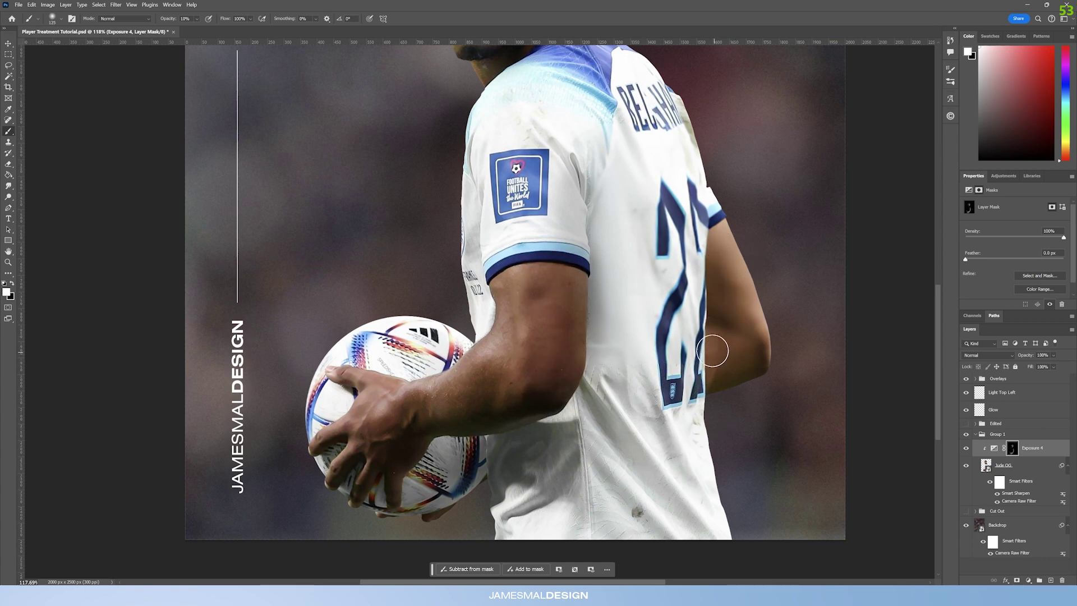
pyautogui.press(']')
pyautogui.press(']')
pyautogui.press(']')
pyautogui.press(']')
pyautogui.press(']')
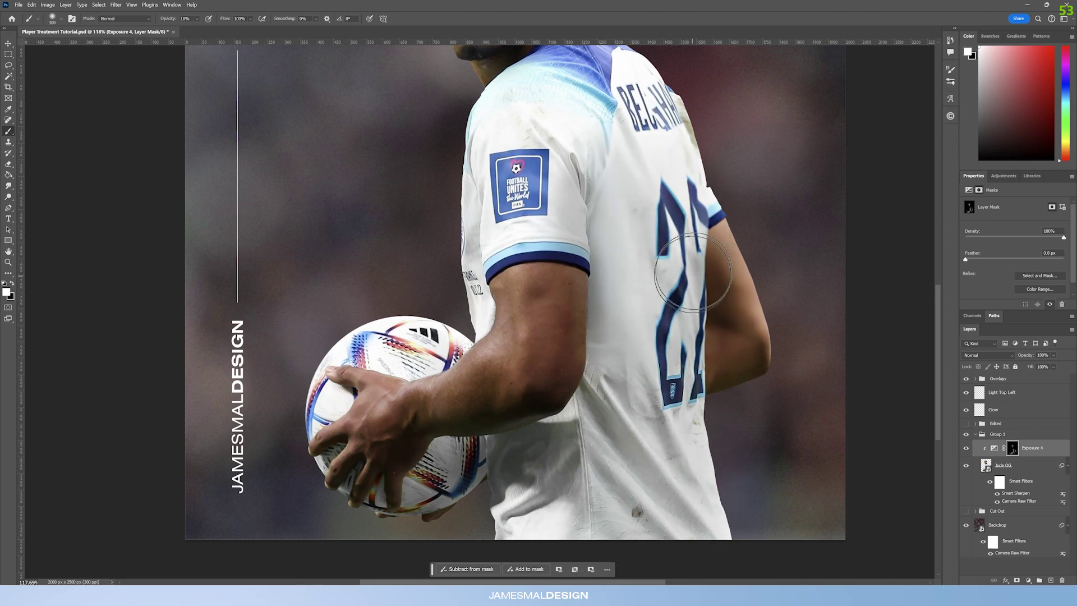
pyautogui.press('[')
pyautogui.press('[')
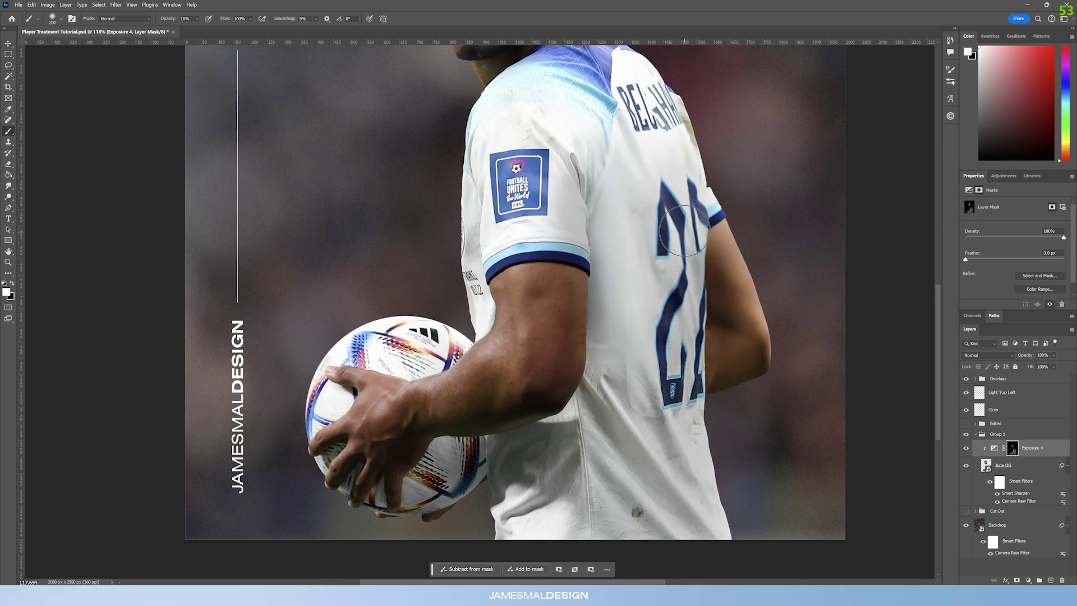
# Compare the full player with the Exposure adjustment layer hidden and shown to check the painted shadows.
pyautogui.click(8, 262)
pyautogui.moveTo(501, 224); pyautogui.dragTo(471, 224)
pyautogui.moveTo(488, 150); pyautogui.dragTo(504, 152)
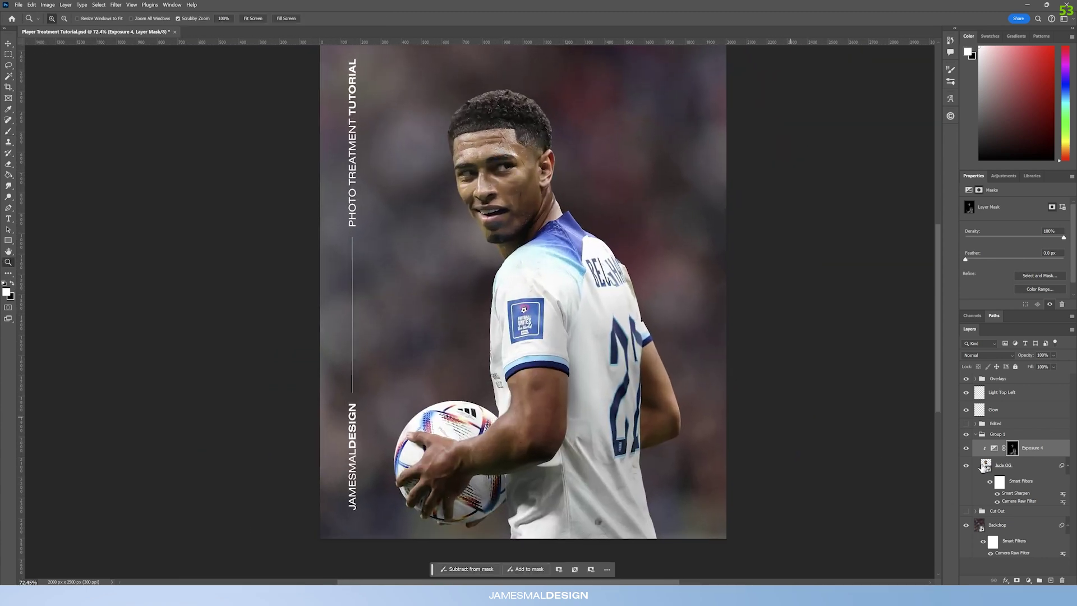
pyautogui.click(965, 448)
pyautogui.click(966, 448)
pyautogui.click(966, 449)
pyautogui.click(966, 448)
pyautogui.click(966, 448)
pyautogui.click(966, 448)
pyautogui.click(966, 449)
pyautogui.click(966, 448)
pyautogui.click(966, 449)
pyautogui.click(966, 448)
pyautogui.click(966, 448)
pyautogui.click(966, 448)
pyautogui.moveTo(529, 285); pyautogui.dragTo(536, 288)
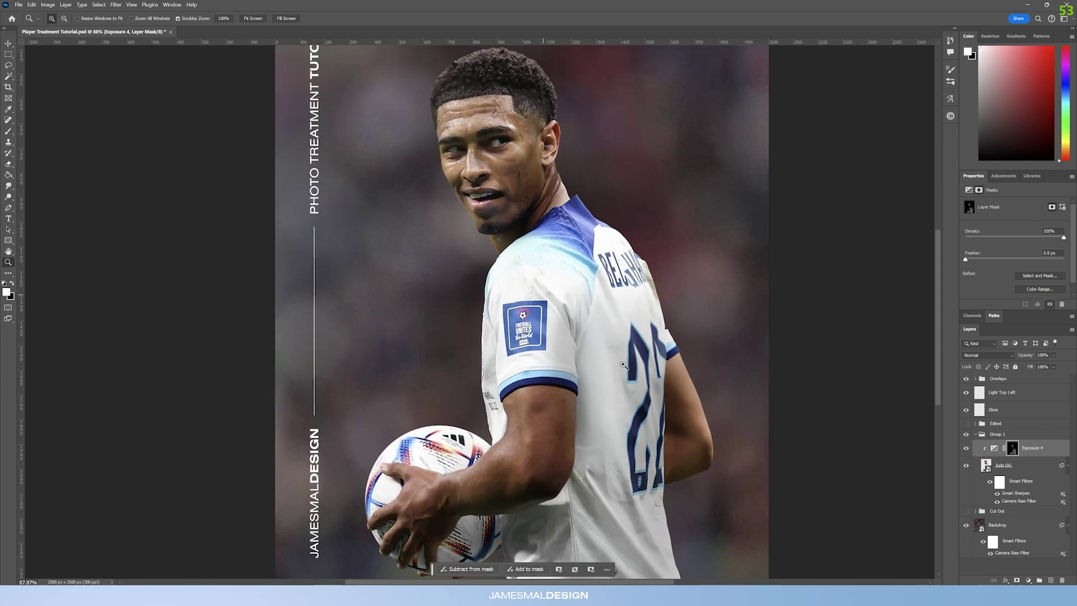
pyautogui.keyDown('alt'); pyautogui.click(522, 221); pyautogui.keyUp('alt')
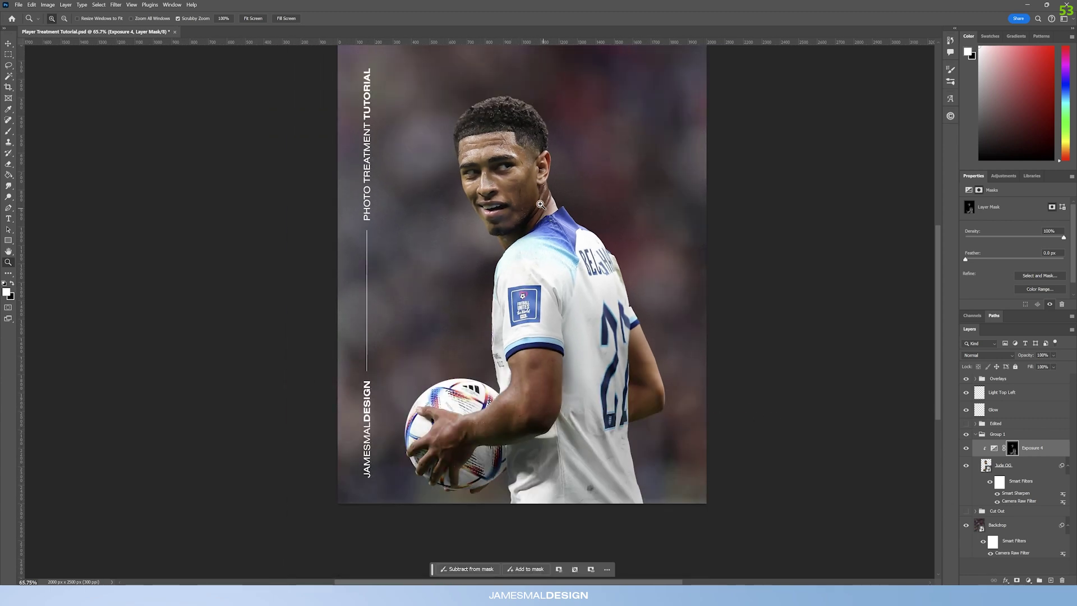
pyautogui.click(1028, 580)
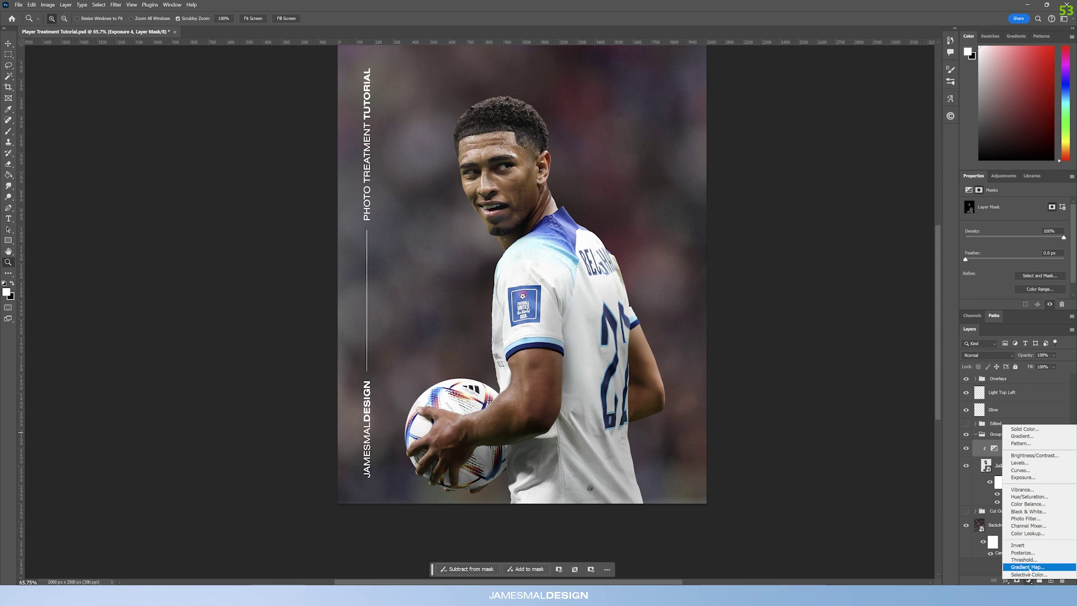
pyautogui.click(1021, 470)
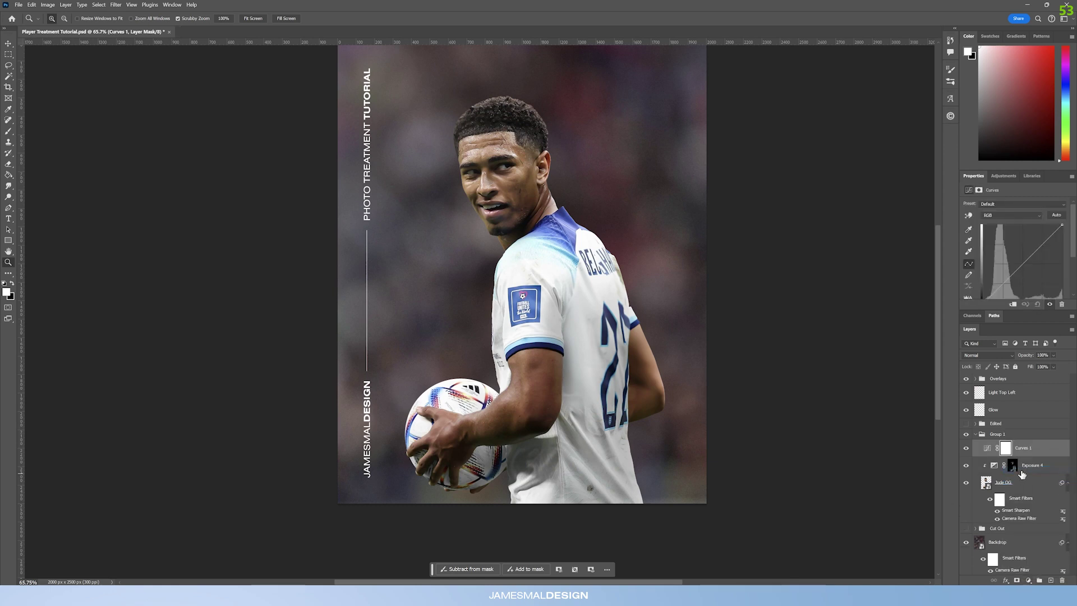
pyautogui.hotkey('ctrl', 'z')
# Add a second Exposure adjustment layer above the shadow layer and clip it to the player.
pyautogui.click(1028, 580)
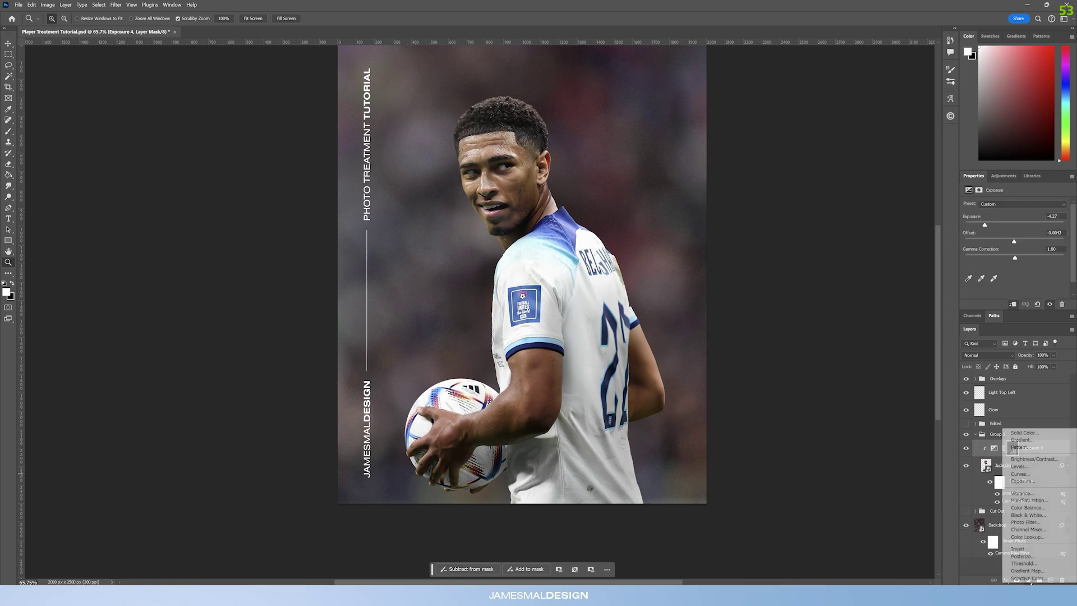
pyautogui.click(1022, 481)
pyautogui.moveTo(1033, 447)
pyautogui.mouseDown()
pyautogui.moveTo(1032, 472)
pyautogui.moveTo(1032, 442)
pyautogui.moveTo(1022, 440)
pyautogui.mouseUp()
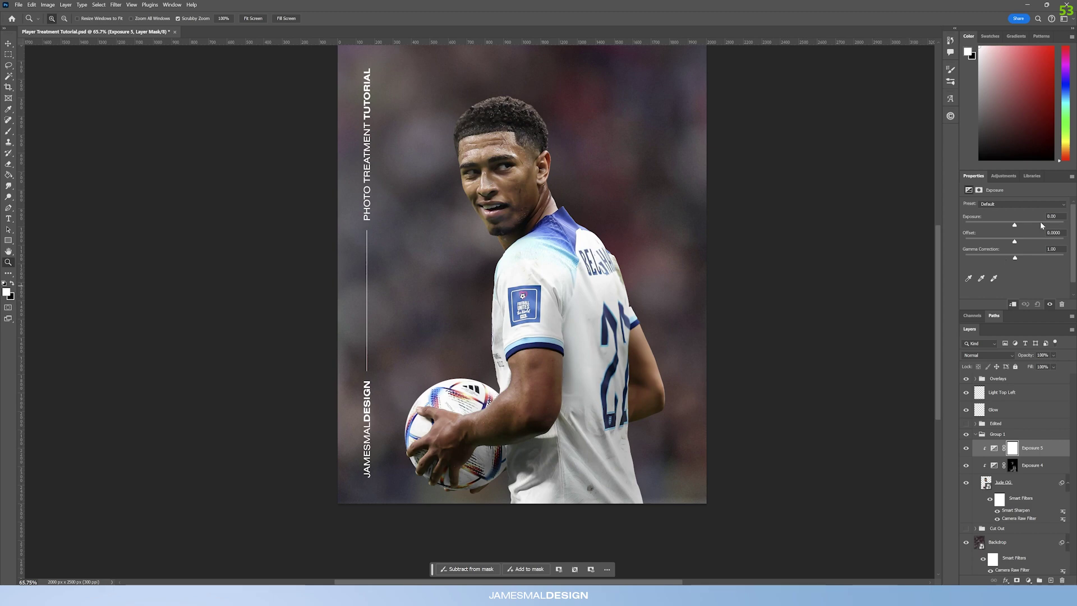
pyautogui.moveTo(509, 142); pyautogui.dragTo(517, 142)
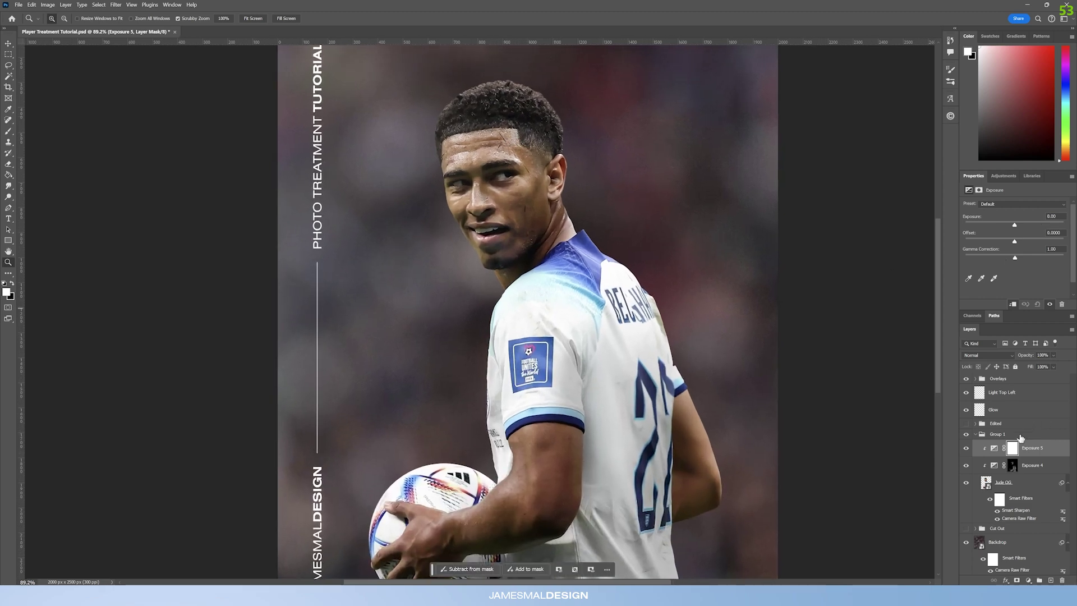
# Raise the new layer's exposure to +3.48 and invert its mask to hide the effect.
pyautogui.moveTo(1018, 224); pyautogui.dragTo(1041, 226)
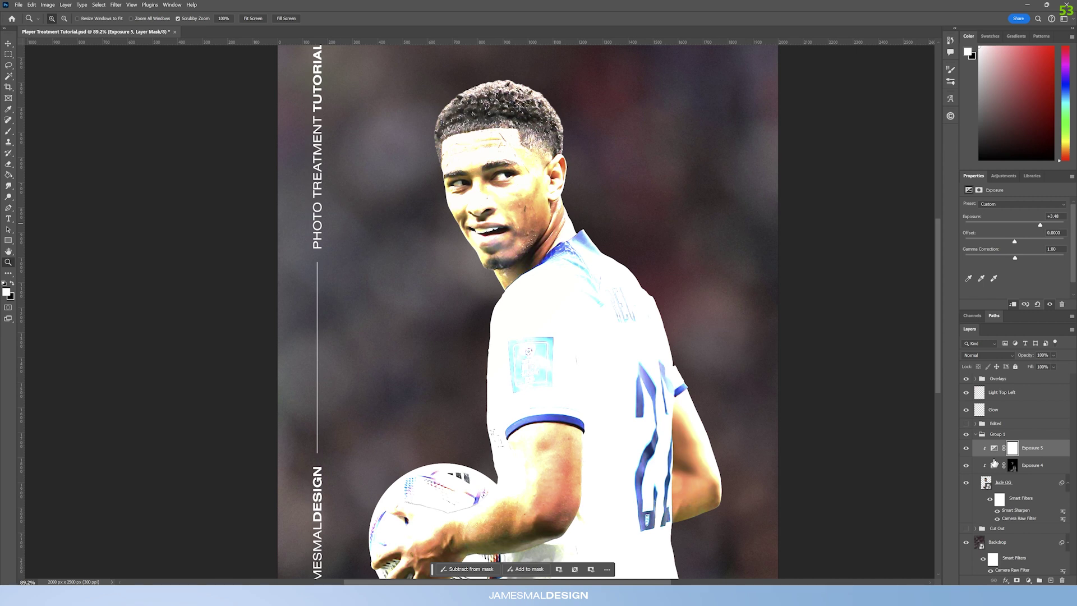
pyautogui.moveTo(994, 463); pyautogui.dragTo(995, 464)
pyautogui.hotkey('ctrl', 'i')
# Paint highlights onto the hair and forehead in the new Exposure mask with a large soft brush at 10% opacity.
pyautogui.moveTo(526, 95); pyautogui.dragTo(544, 96)
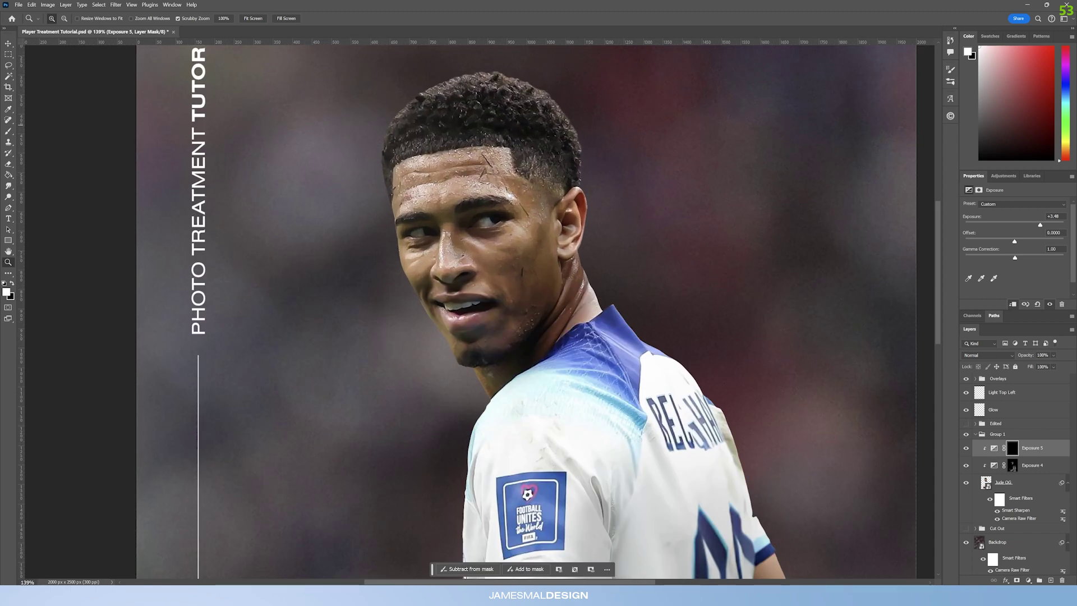
pyautogui.click(9, 131)
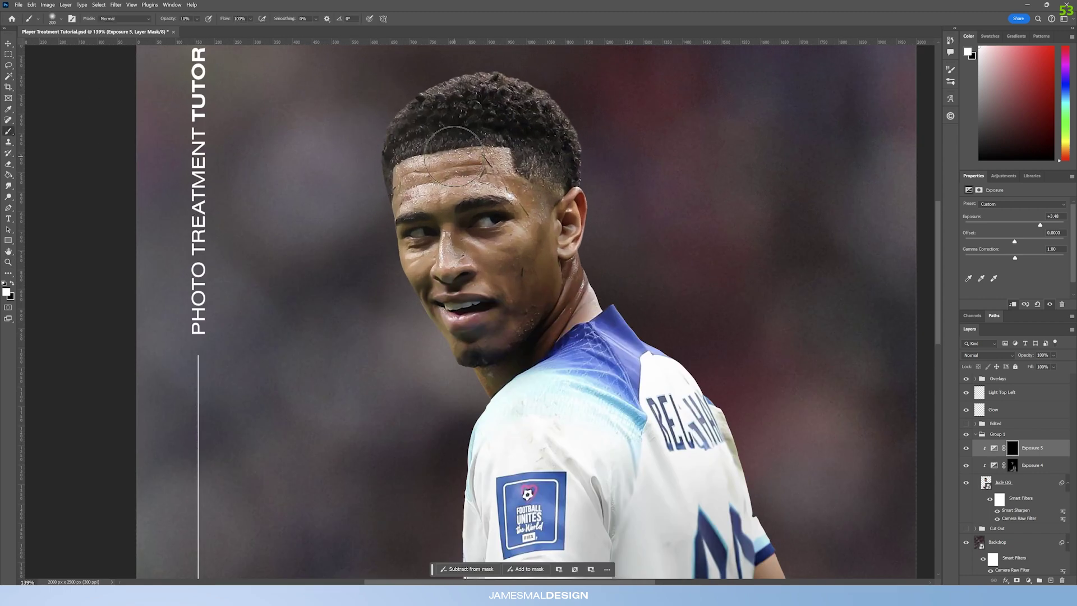
pyautogui.press(']')
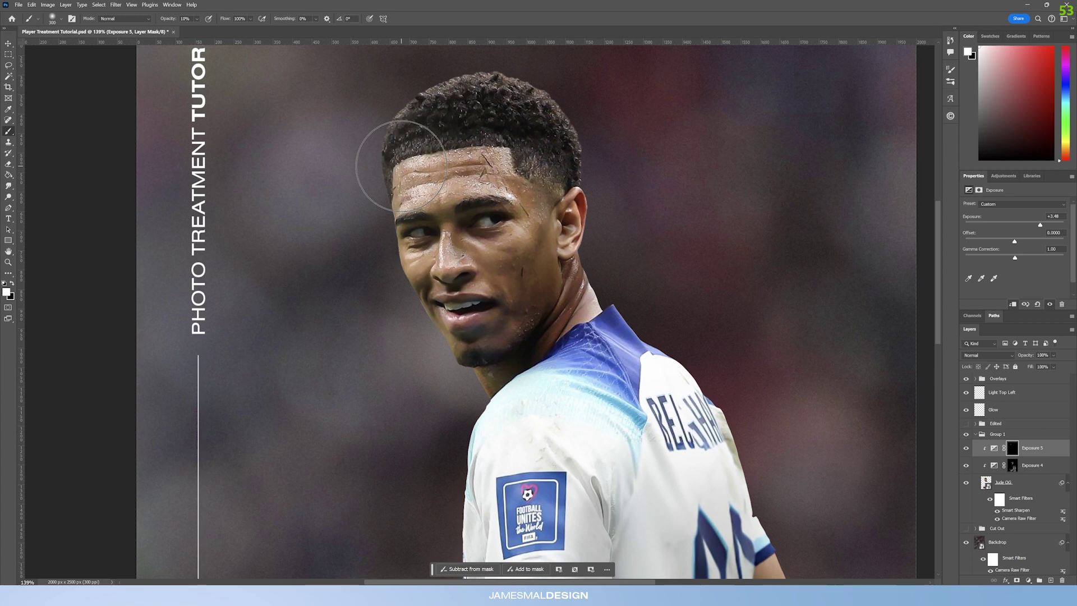
pyautogui.press('[')
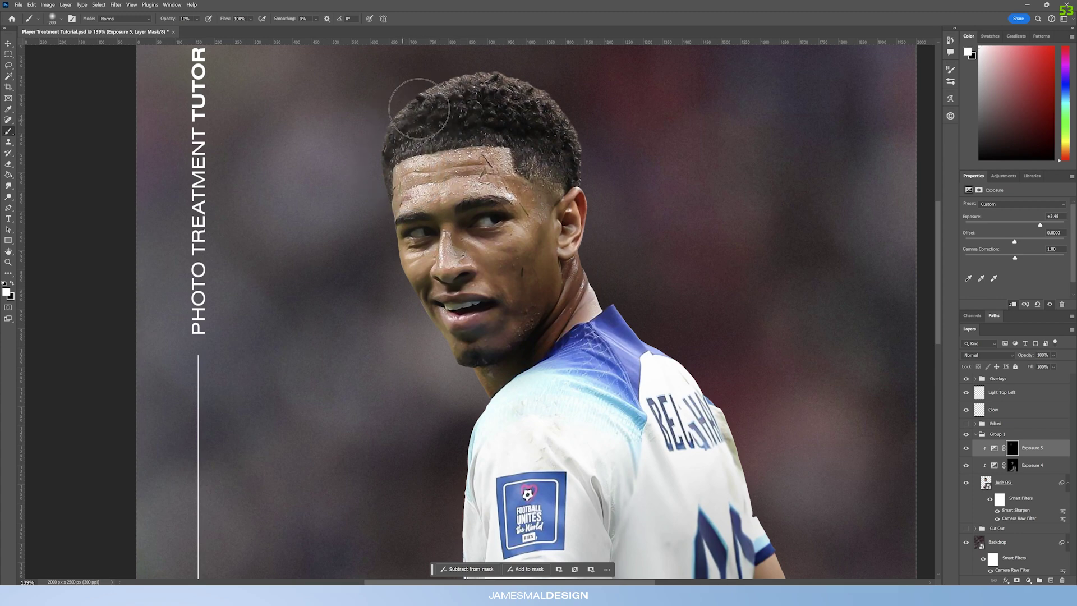
pyautogui.press('[')
pyautogui.press('[')
pyautogui.press('[')
pyautogui.press('[')
pyautogui.press('[')
pyautogui.press('[')
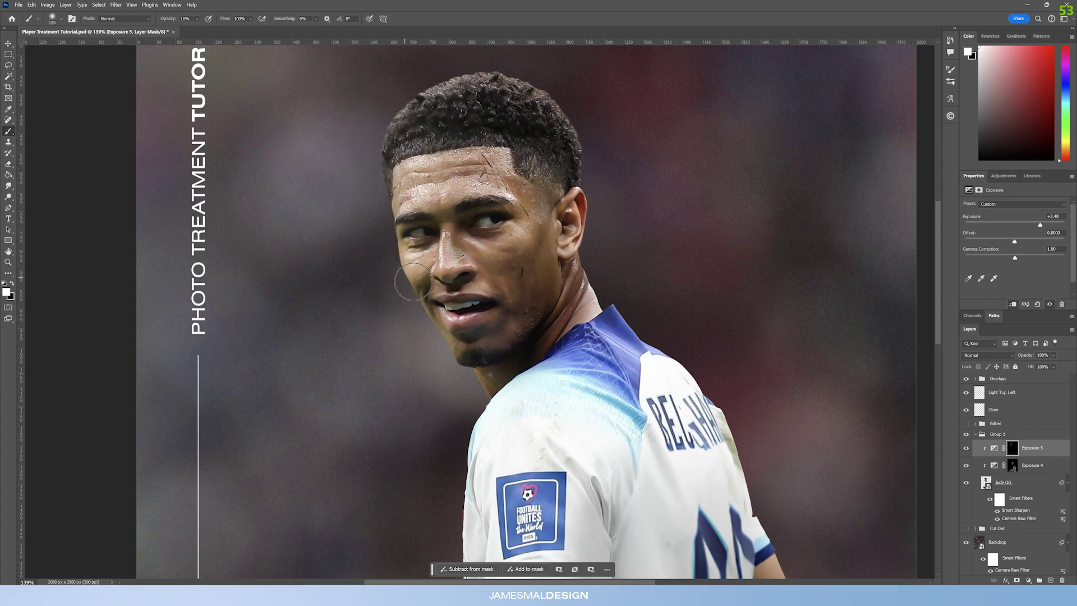
# Brighten the nose and the outer edge of the face with a smaller brush on the highlight mask.
pyautogui.press('[')
pyautogui.press('[')
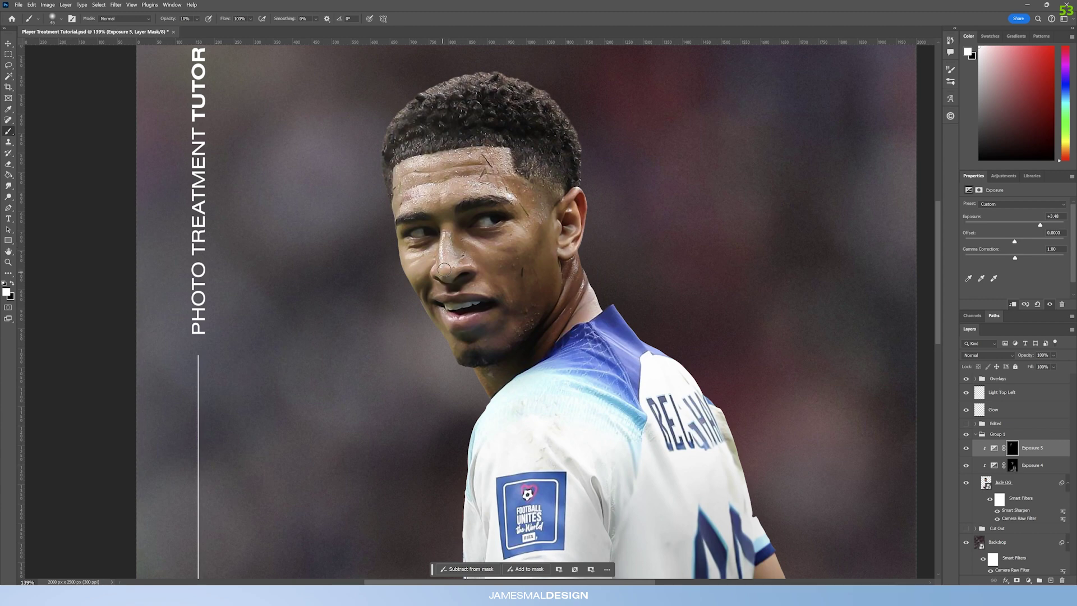
pyautogui.press('[')
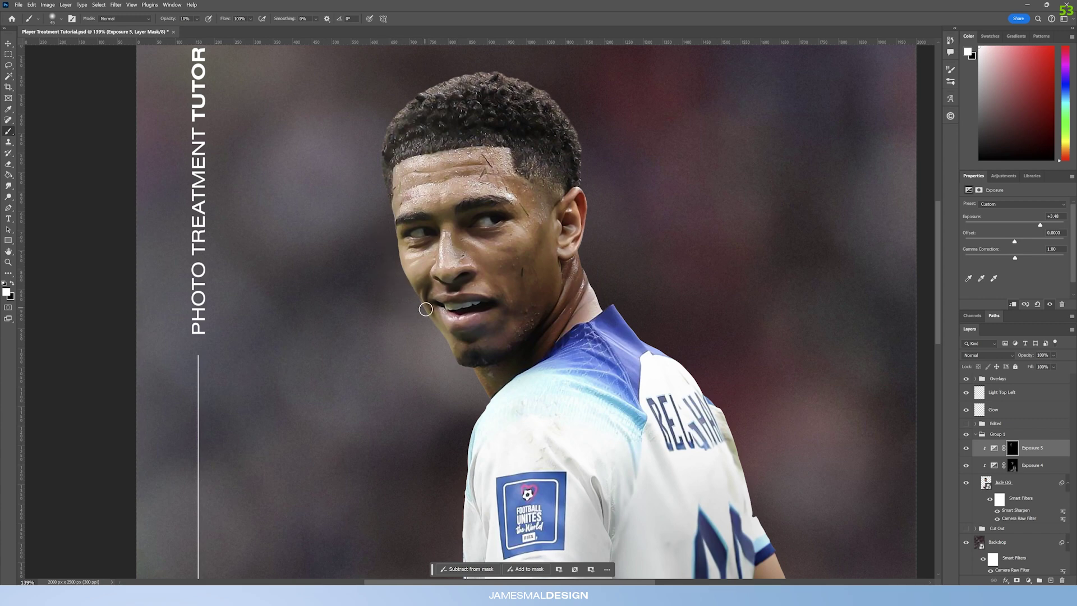
pyautogui.moveTo(404, 203); pyautogui.dragTo(428, 266)
# Build up highlights on the top of the hair, the nose and the cheek, varying the brush size.
pyautogui.press(']')
pyautogui.press(']')
pyautogui.press(']')
pyautogui.press(']')
pyautogui.press(']')
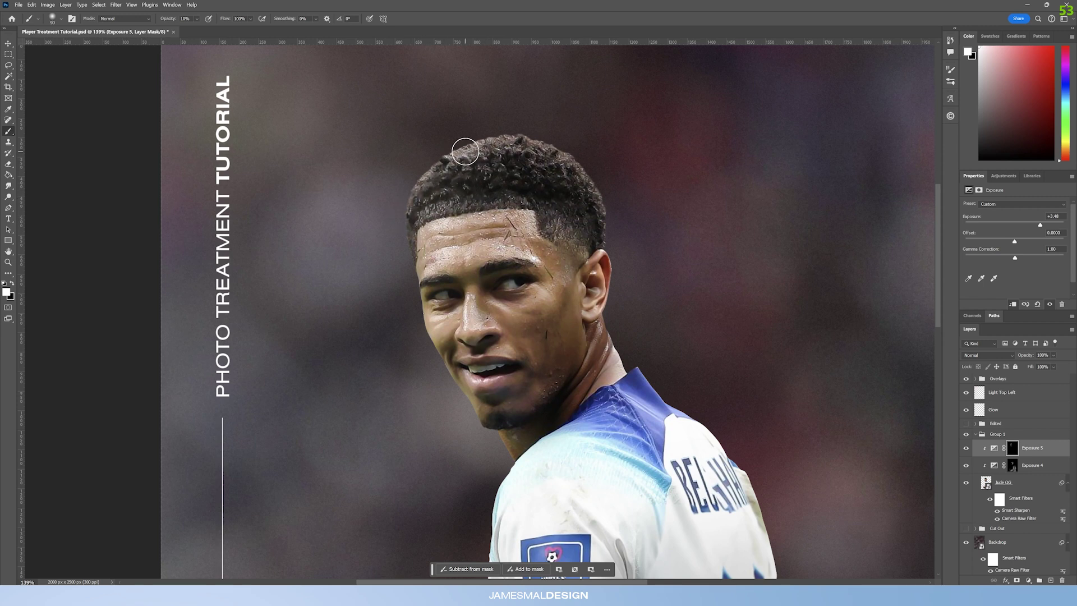
pyautogui.scroll(-2, 505, 415)
pyautogui.press('[')
pyautogui.press('[')
pyautogui.press('[')
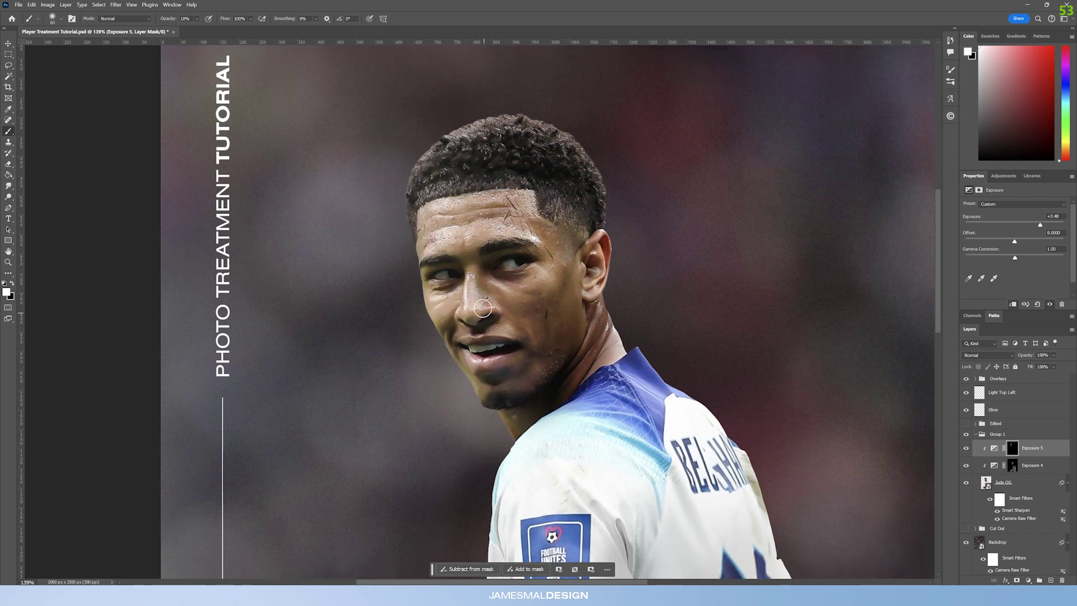
pyautogui.press(']')
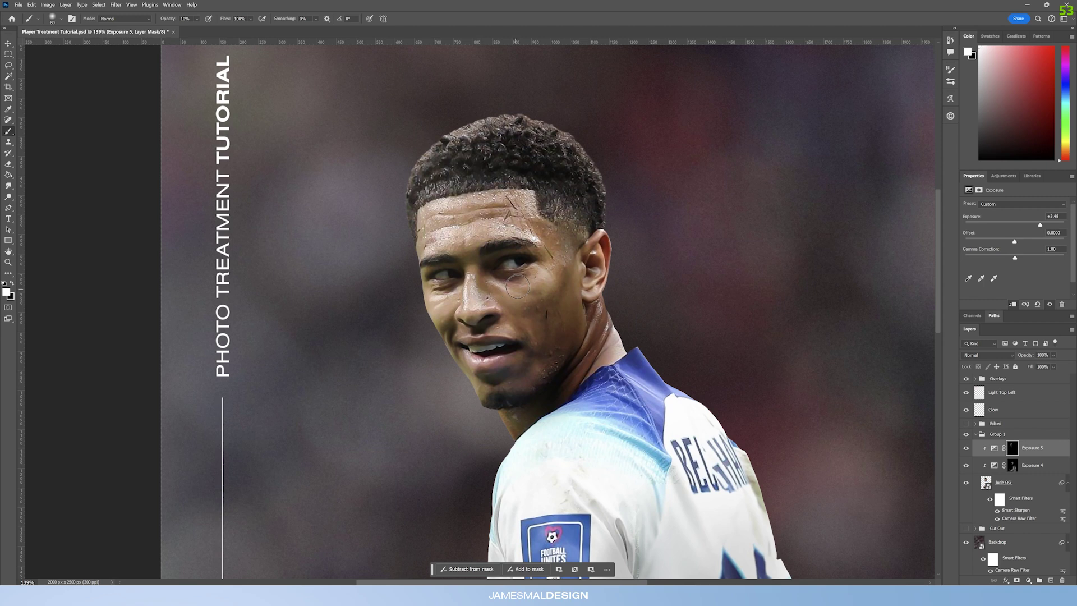
pyautogui.press('x')
pyautogui.press('x')
# Paint highlights along the near upper arm and the front of the shirt in the Exposure mask.
pyautogui.click(8, 262)
pyautogui.moveTo(522, 262); pyautogui.dragTo(488, 262)
pyautogui.moveTo(524, 346); pyautogui.dragTo(519, 284)
pyautogui.moveTo(519, 283)
pyautogui.mouseDown()
pyautogui.moveTo(550, 284)
pyautogui.moveTo(516, 282)
pyautogui.mouseUp()
pyautogui.press('b')
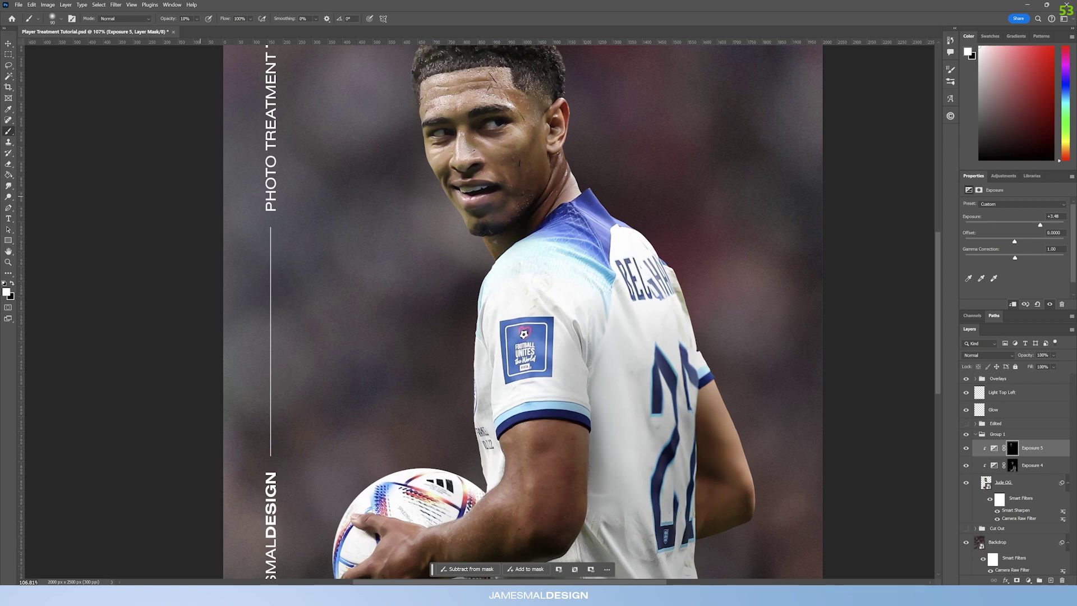
pyautogui.press('[')
pyautogui.press('[')
pyautogui.scroll(-3, 548, 292)
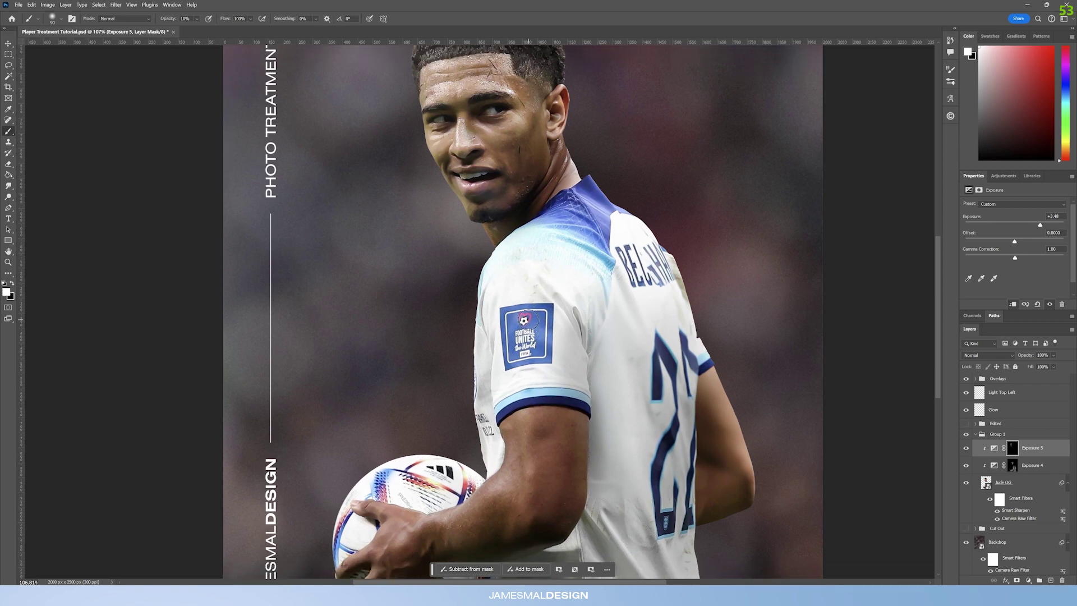
pyautogui.press(']')
pyautogui.press(']')
pyautogui.press(']')
pyautogui.press(']')
pyautogui.press(']')
pyautogui.press('[')
pyautogui.press('[')
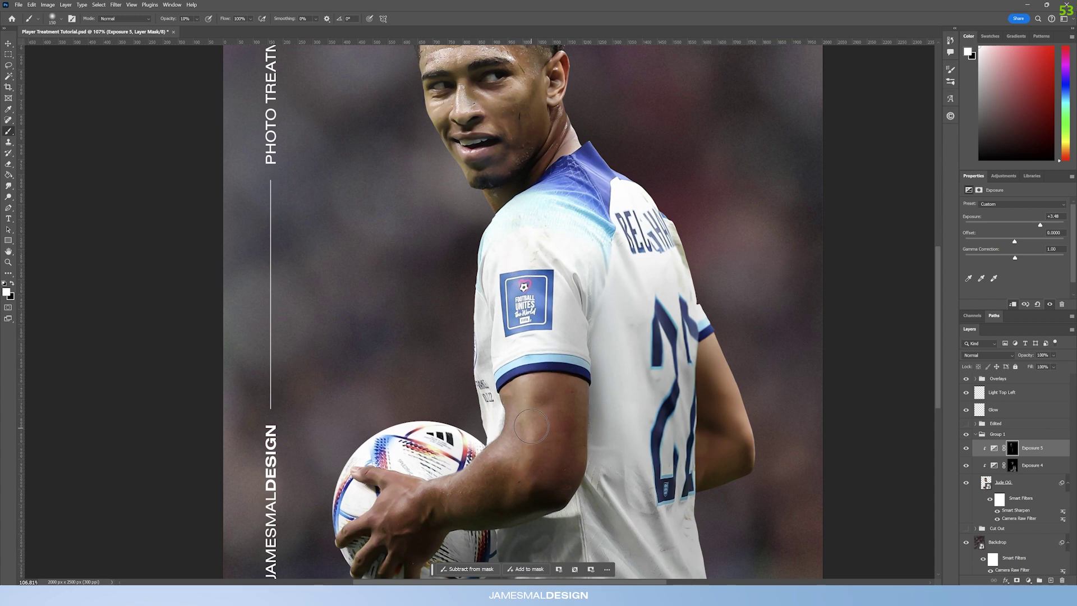
pyautogui.press('[')
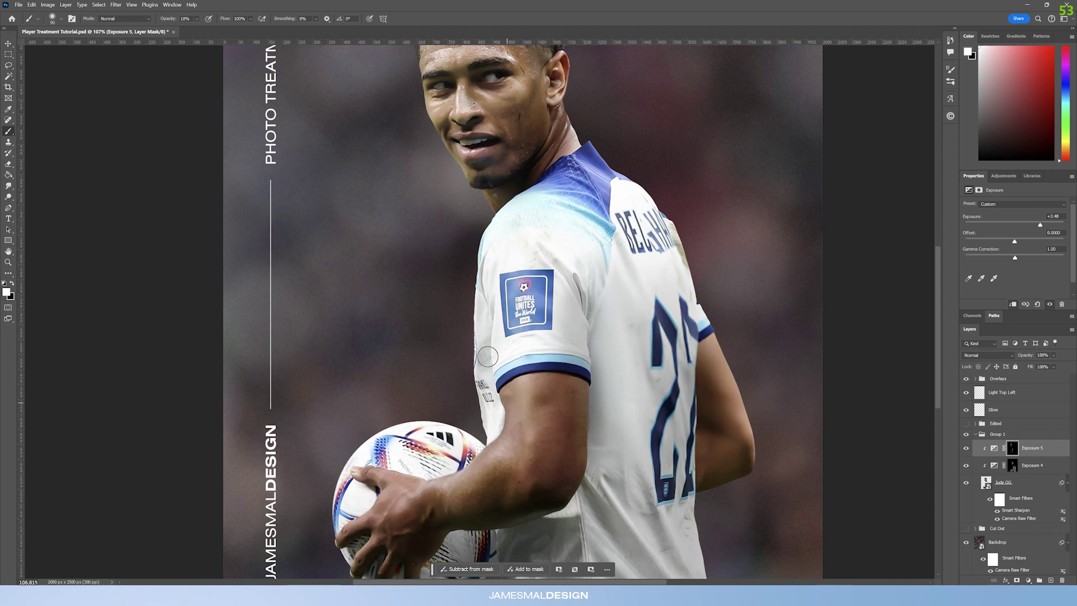
# Brighten the forearm, hand and fingers holding the ball with a progressively smaller brush.
pyautogui.scroll(-2, 488, 517)
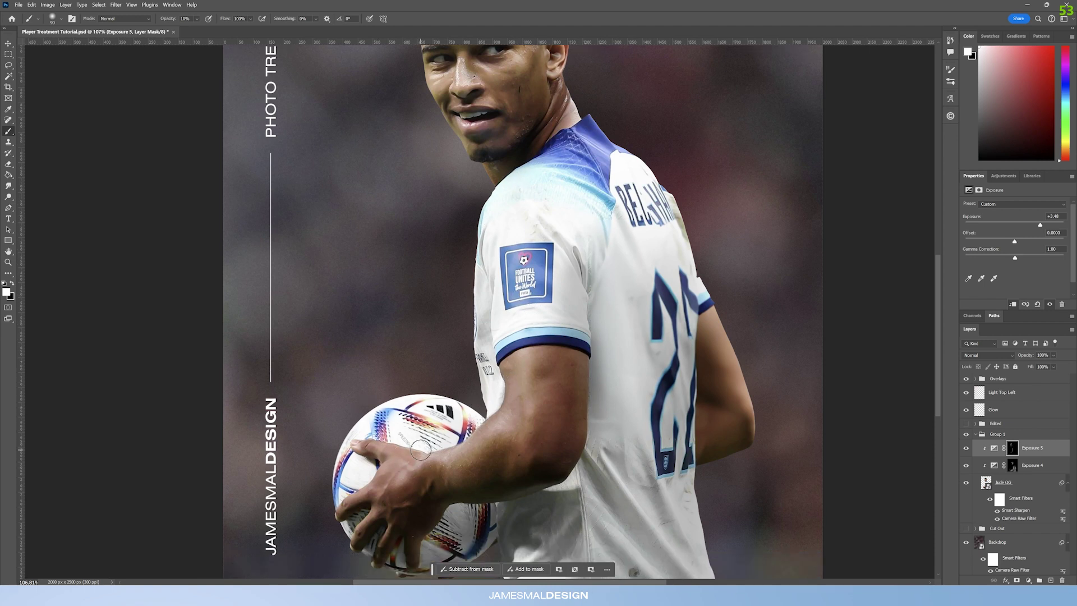
pyautogui.press('[')
pyautogui.press('[')
pyautogui.press('[')
pyautogui.press('[')
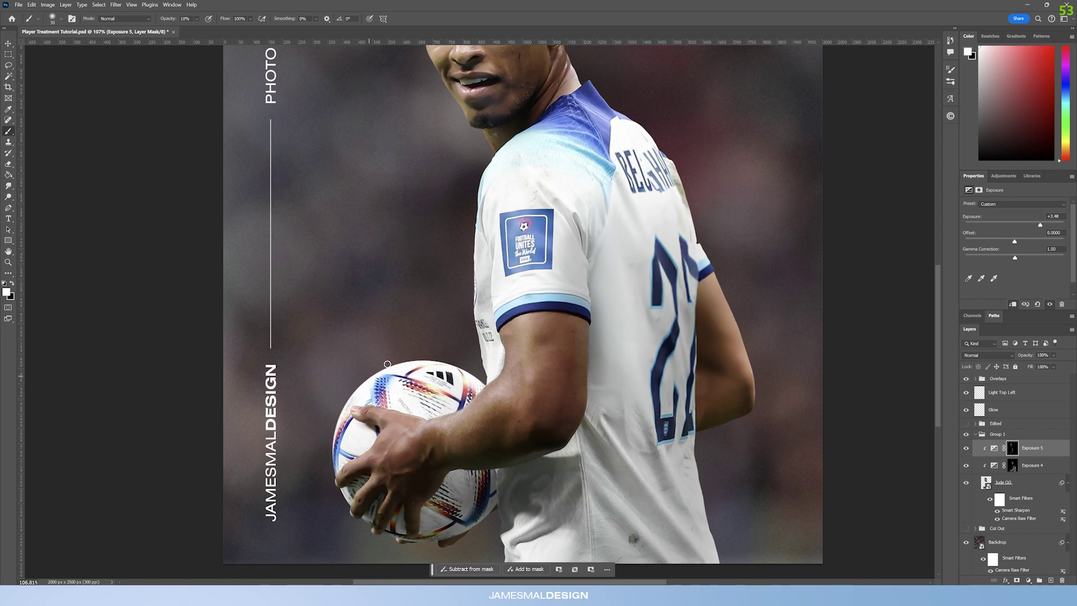
# Paint broader highlights over the ball and the shirt's shoulder with a larger brush on the Exposure mask.
pyautogui.press(']')
pyautogui.press(']')
pyautogui.press(']')
pyautogui.press(']')
pyautogui.press(']')
pyautogui.press(']')
pyautogui.press('[')
pyautogui.press('[')
pyautogui.press('[')
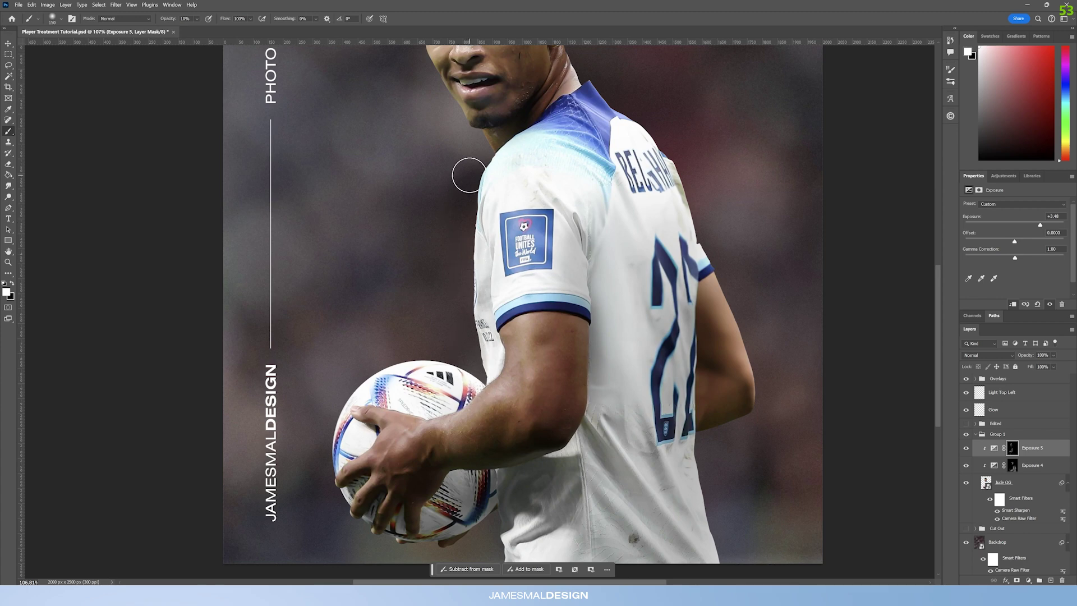
pyautogui.scroll(2, 474, 334)
pyautogui.press('[')
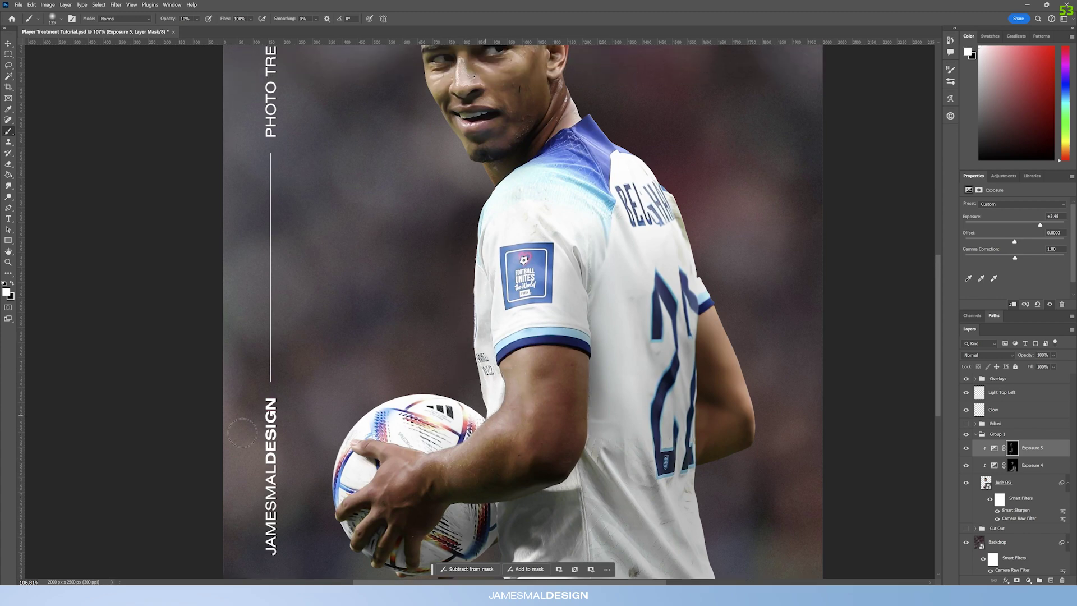
# Compare the full player with the highlight Exposure layer hidden and shown to check the painted highlights.
pyautogui.click(9, 262)
pyautogui.moveTo(520, 225); pyautogui.dragTo(631, 264)
pyautogui.click(966, 449)
pyautogui.click(966, 449)
pyautogui.click(966, 448)
pyautogui.click(966, 448)
pyautogui.click(967, 449)
pyautogui.click(967, 448)
pyautogui.click(966, 448)
pyautogui.click(967, 448)
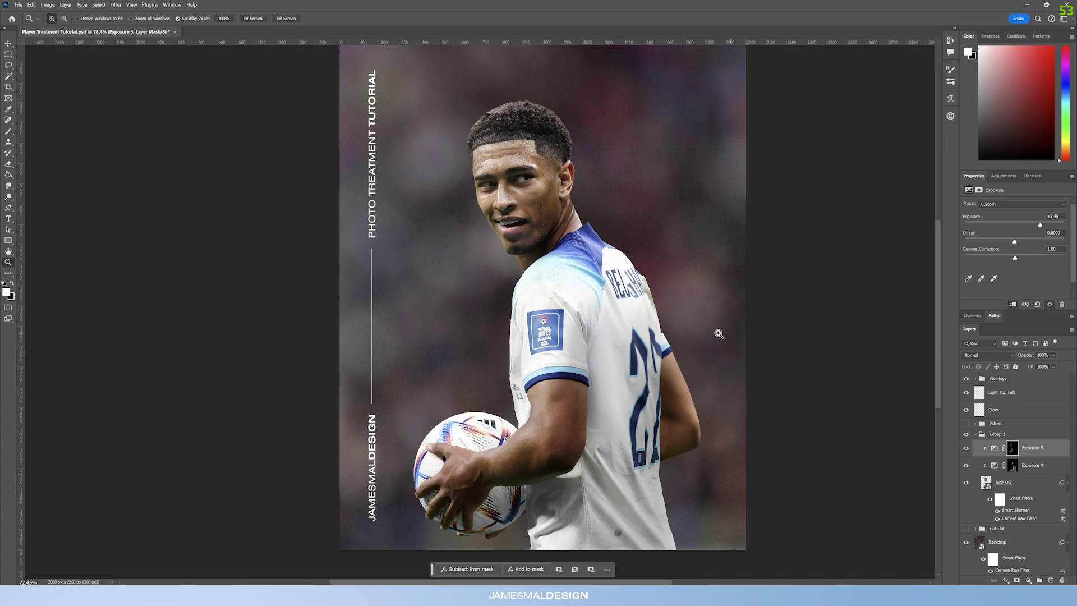
# Add a Black & White adjustment layer clipped to the player and invert its mask to hide the effect.
pyautogui.moveTo(564, 200); pyautogui.dragTo(522, 200)
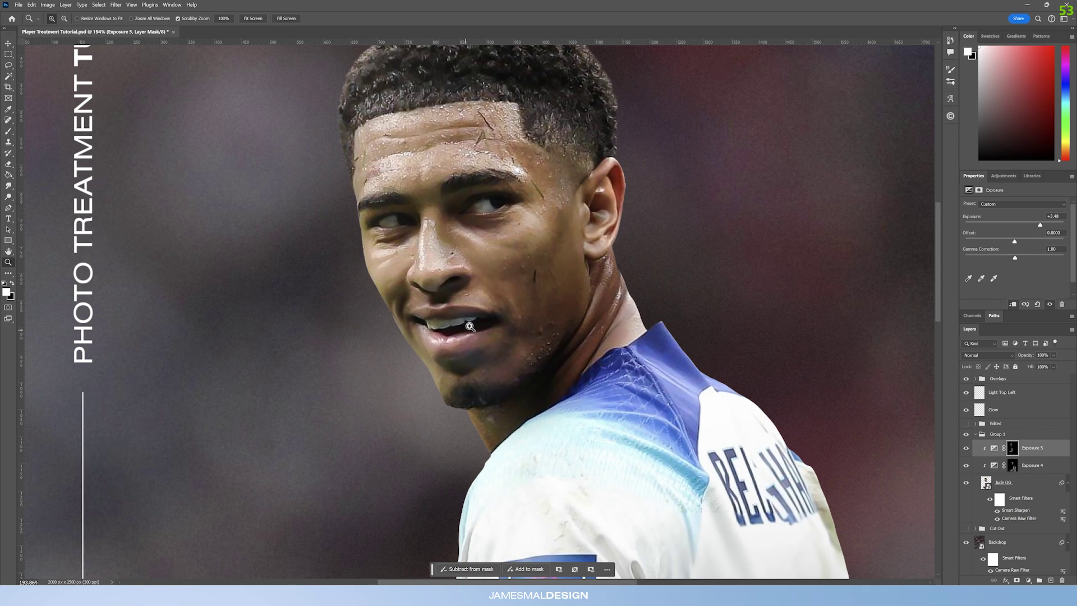
pyautogui.moveTo(455, 204); pyautogui.dragTo(413, 225)
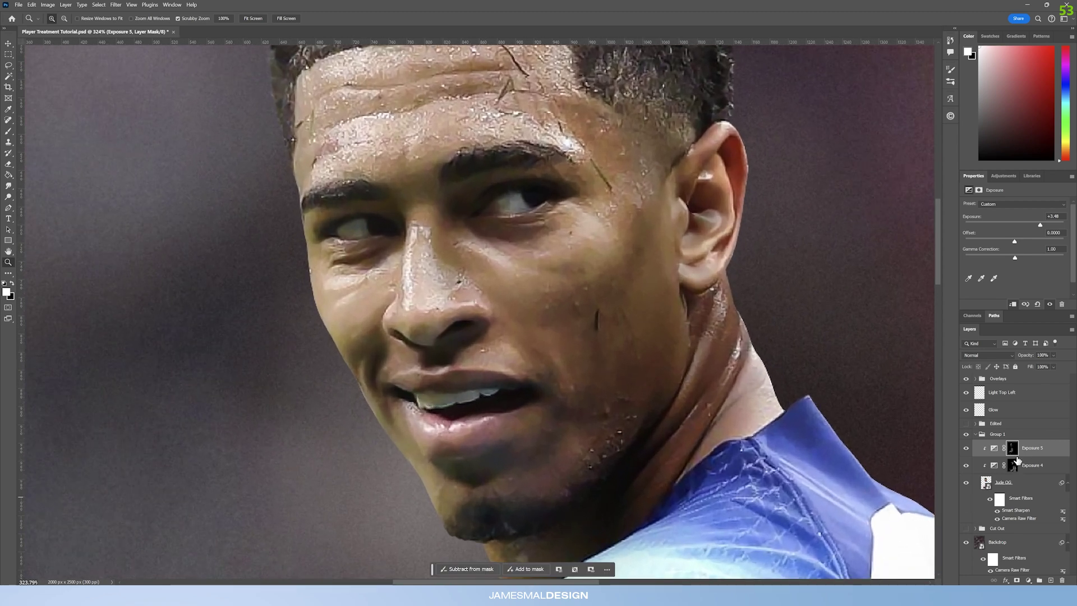
pyautogui.click(1028, 580)
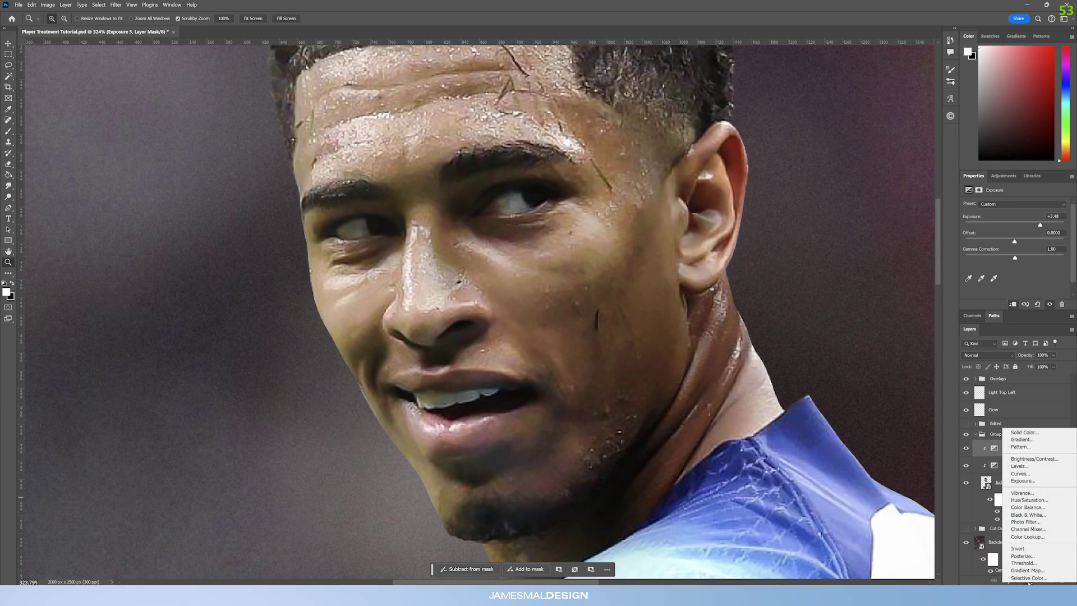
pyautogui.click(1034, 514)
pyautogui.moveTo(1026, 452)
pyautogui.mouseDown()
pyautogui.moveTo(1026, 472)
pyautogui.moveTo(1024, 442)
pyautogui.mouseUp()
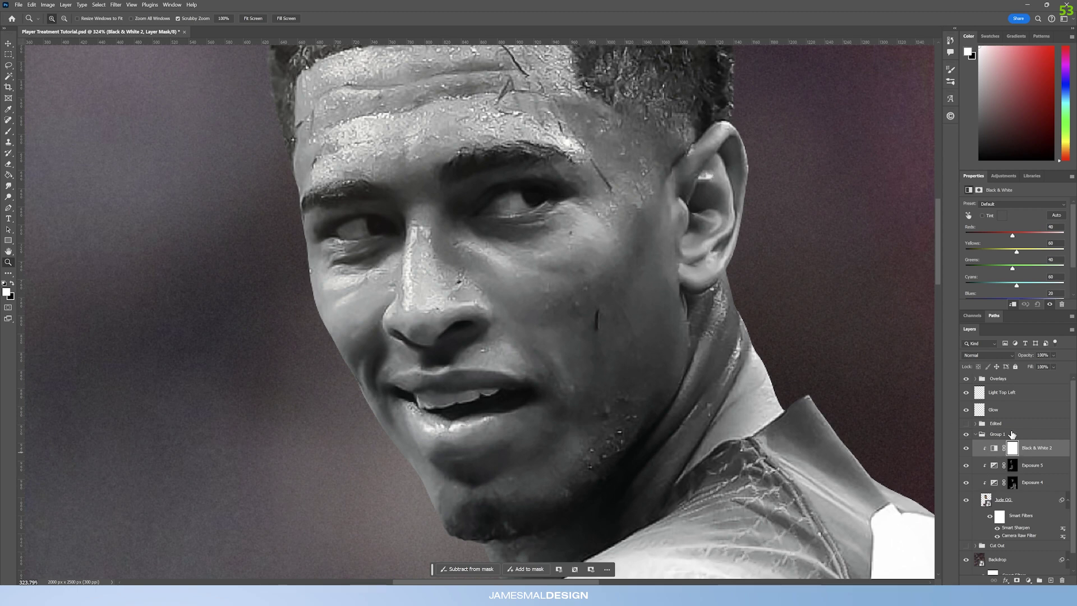
pyautogui.hotkey('ctrl', 'i')
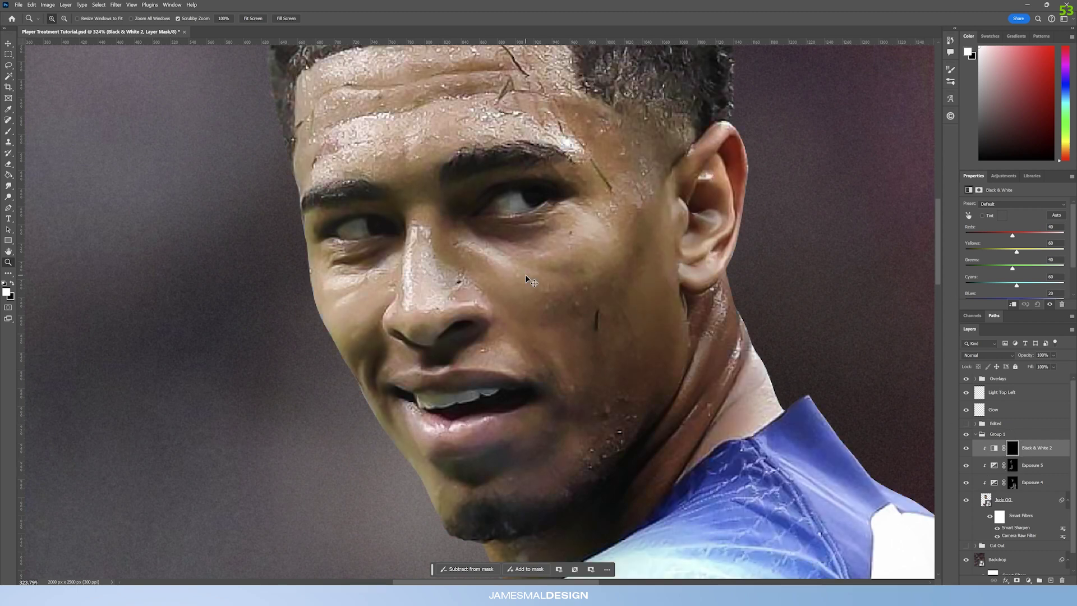
# Desaturate the white of the player's right eye with a very small brush at 100% opacity on the Black & White mask.
pyautogui.moveTo(390, 194); pyautogui.dragTo(409, 194)
pyautogui.click(8, 131)
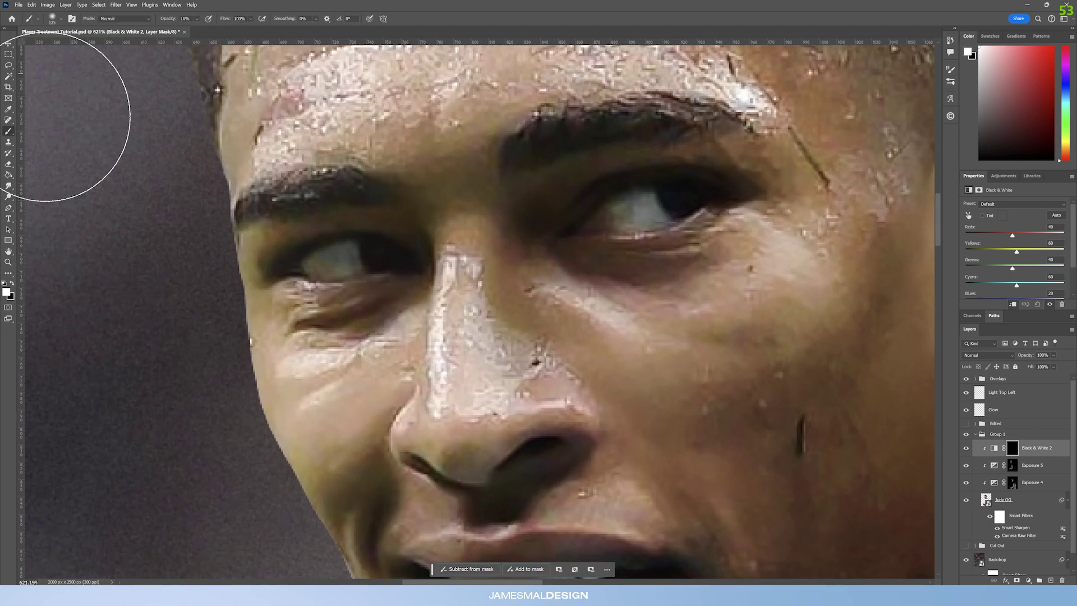
pyautogui.moveTo(170, 20); pyautogui.dragTo(180, 29)
pyautogui.moveTo(350, 52); pyautogui.dragTo(382, 44)
pyautogui.press('[')
pyautogui.press('[')
pyautogui.press('[')
pyautogui.press('[')
pyautogui.press('[')
pyautogui.press('[')
pyautogui.press('[')
pyautogui.press('[')
pyautogui.press('[')
pyautogui.press('[')
pyautogui.press('[')
pyautogui.press('[')
pyautogui.press('[')
pyautogui.press('[')
pyautogui.press('[')
pyautogui.press('[')
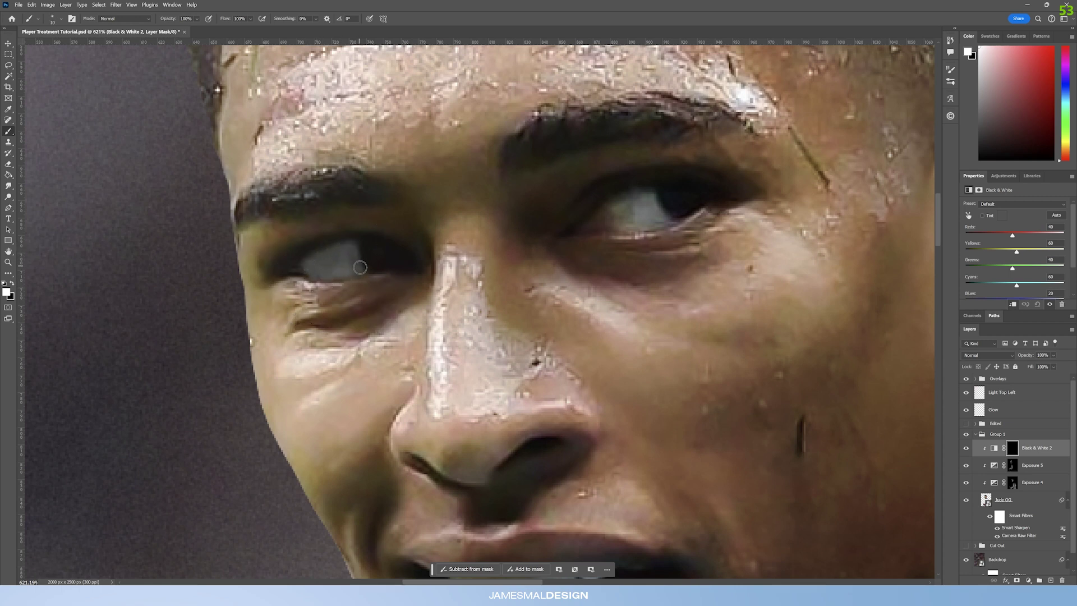
# Desaturate the white of the player's left eye on the Black & White mask.
pyautogui.press(']')
pyautogui.press(']')
pyautogui.press('[')
pyautogui.moveTo(644, 196)
pyautogui.mouseDown()
pyautogui.moveTo(598, 220)
pyautogui.moveTo(661, 220)
pyautogui.moveTo(591, 226)
pyautogui.mouseUp()
pyautogui.press('[')
pyautogui.press('[')
# Paint over the teeth on the Black & White mask with a small brush to remove their yellow tint.
pyautogui.scroll(-5, 512, 386)
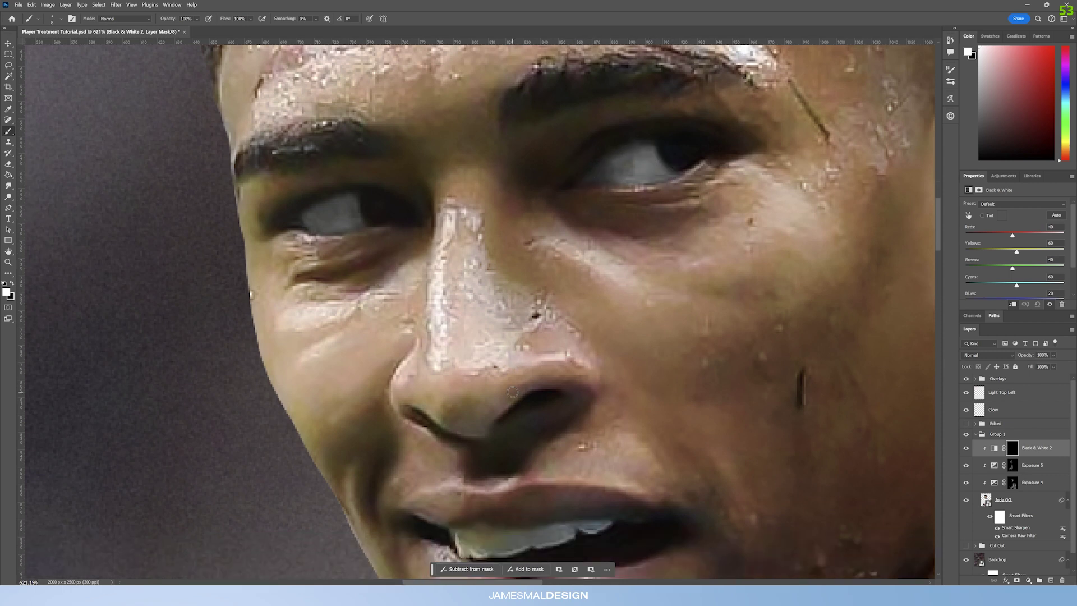
pyautogui.press(']')
pyautogui.press(']')
pyautogui.moveTo(455, 405)
pyautogui.mouseDown()
pyautogui.moveTo(497, 399)
pyautogui.moveTo(475, 413)
pyautogui.moveTo(502, 415)
pyautogui.moveTo(493, 407)
pyautogui.moveTo(599, 389)
pyautogui.mouseUp()
pyautogui.press('[')
pyautogui.press('[')
pyautogui.press('[')
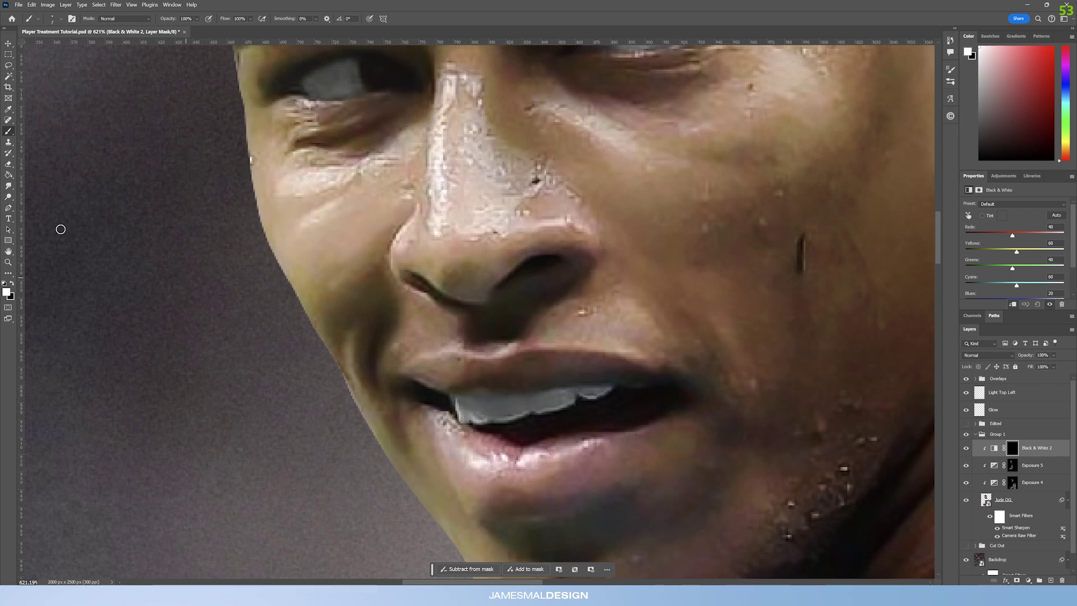
pyautogui.click(7, 262)
pyautogui.moveTo(533, 309)
pyautogui.mouseDown()
pyautogui.moveTo(510, 315)
pyautogui.moveTo(521, 349)
pyautogui.moveTo(543, 317)
pyautogui.mouseUp()
pyautogui.scroll(3, 542, 317)
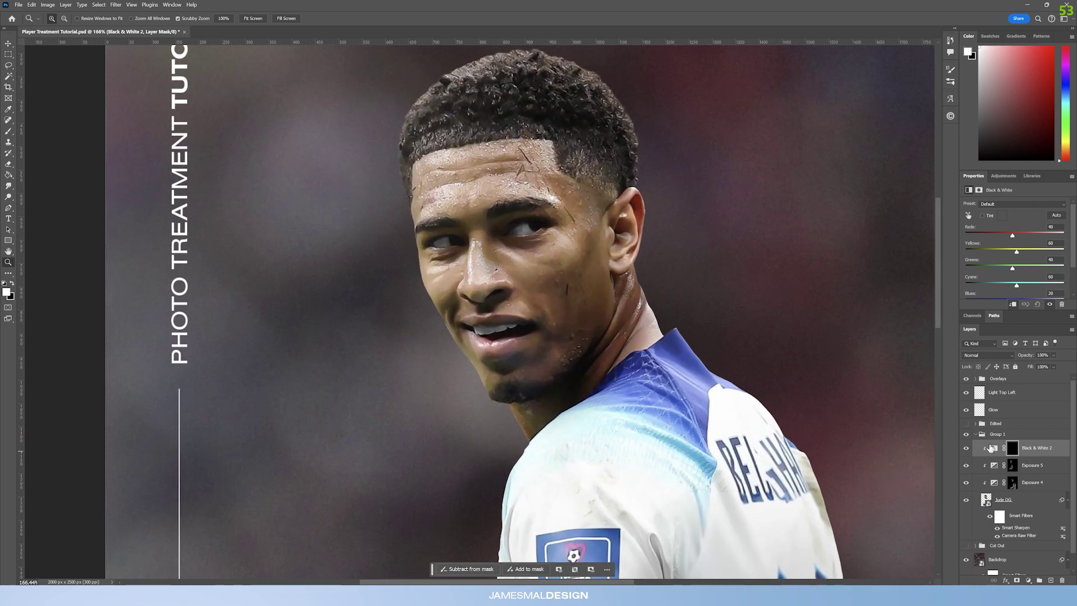
# Lower the opacity of the Black & White adjustment layer to 69% to soften the desaturated eyes and teeth.
pyautogui.click(991, 447)
pyautogui.moveTo(1018, 357); pyautogui.dragTo(1016, 354)
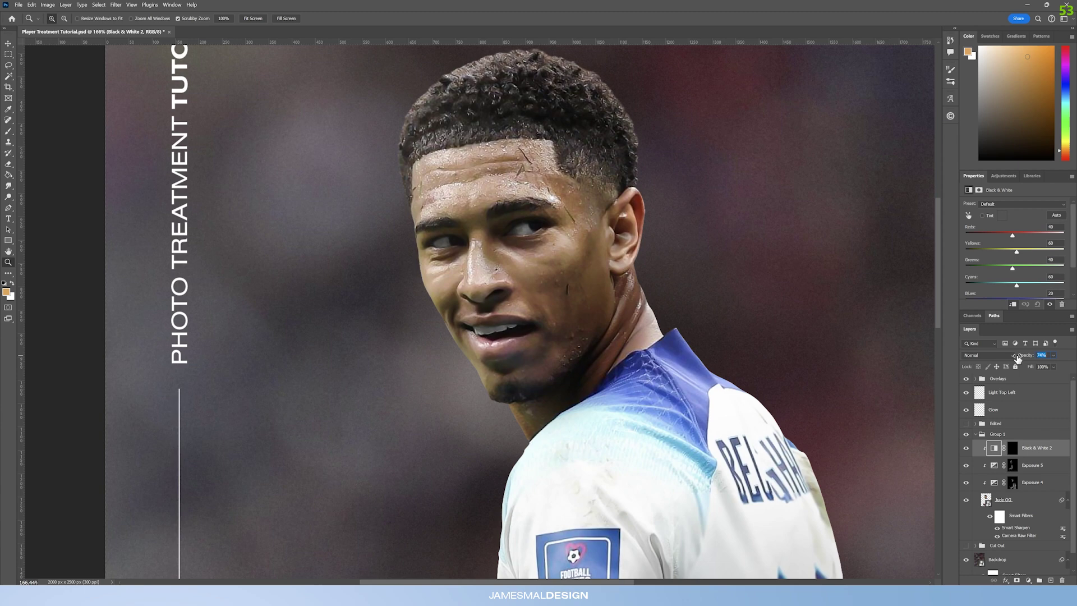
pyautogui.scroll(-3, 517, 234)
pyautogui.scroll(2, 527, 230)
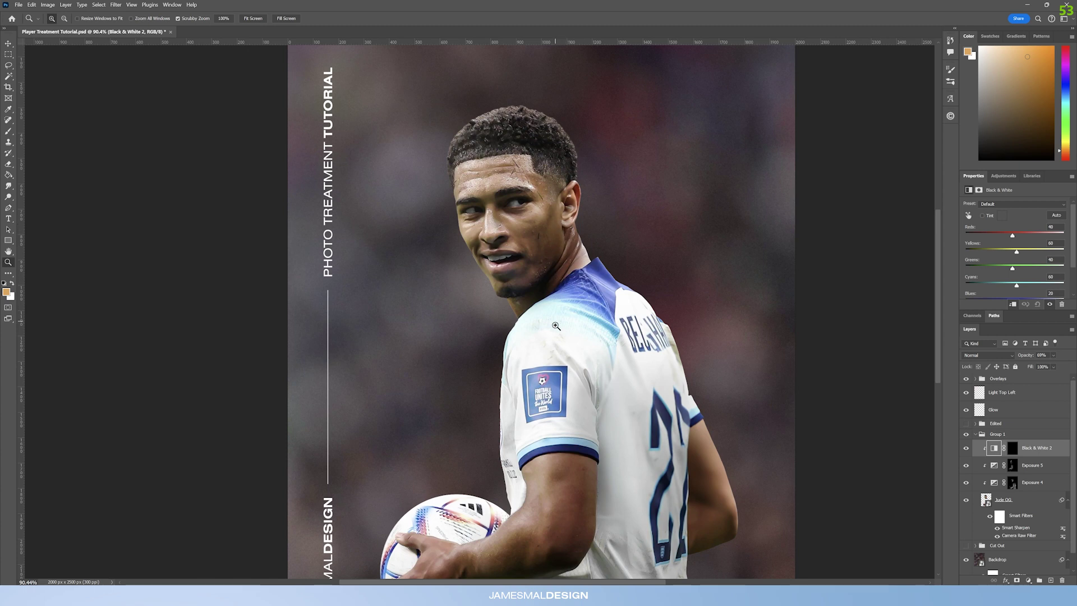
pyautogui.scroll(-1, 555, 305)
pyautogui.scroll(-1, 555, 304)
pyautogui.moveTo(582, 286); pyautogui.dragTo(576, 255)
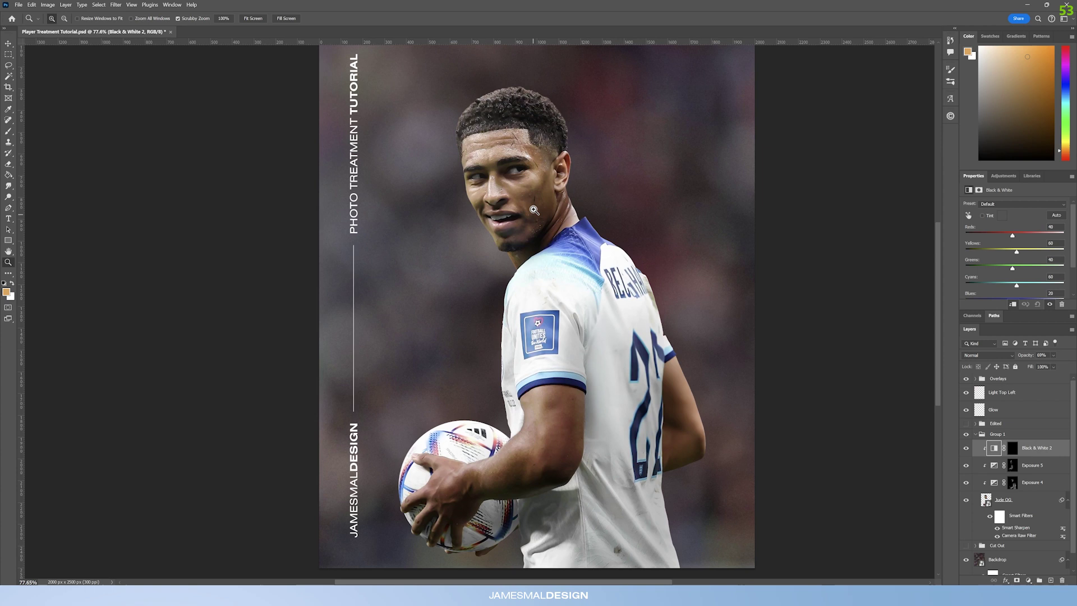
# Add a Selective Color adjustment layer above the Black & White layer and clip it to the player.
pyautogui.click(1029, 578)
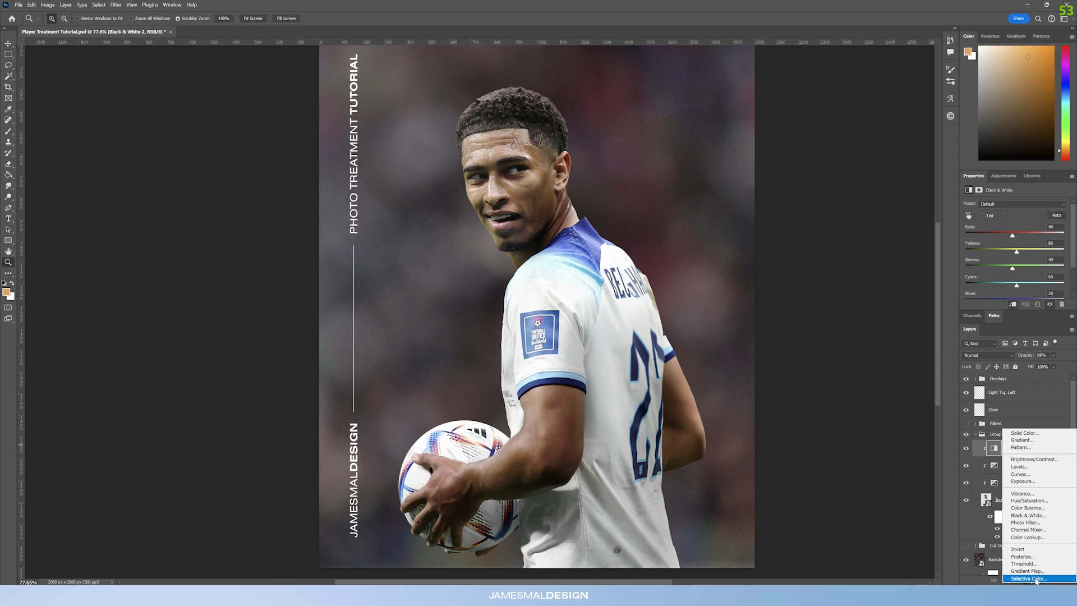
pyautogui.click(1036, 579)
pyautogui.moveTo(1035, 452)
pyautogui.mouseDown()
pyautogui.moveTo(1032, 467)
pyautogui.moveTo(1037, 445)
pyautogui.mouseUp()
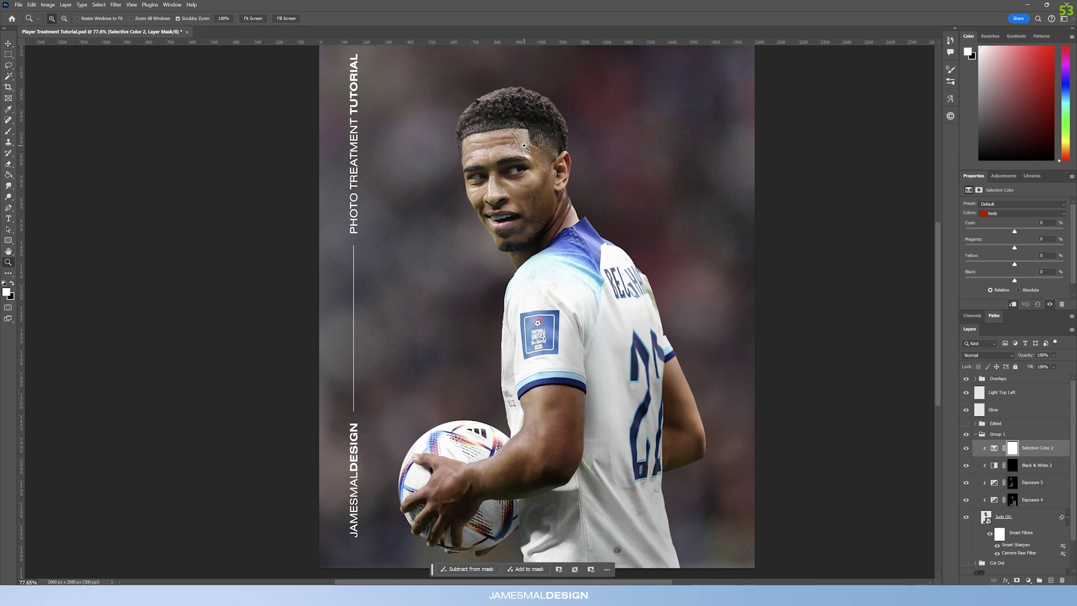
# Adjust the Yellows in the Selective Color layer to Magenta +40, Yellow -25 and Black -11.
pyautogui.click(993, 213)
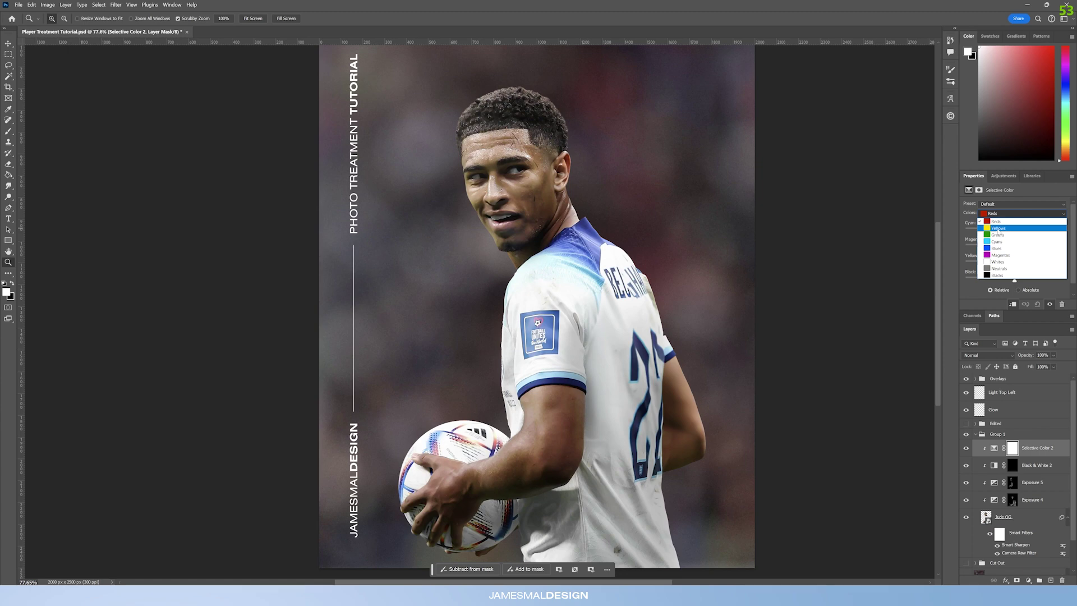
pyautogui.click(999, 228)
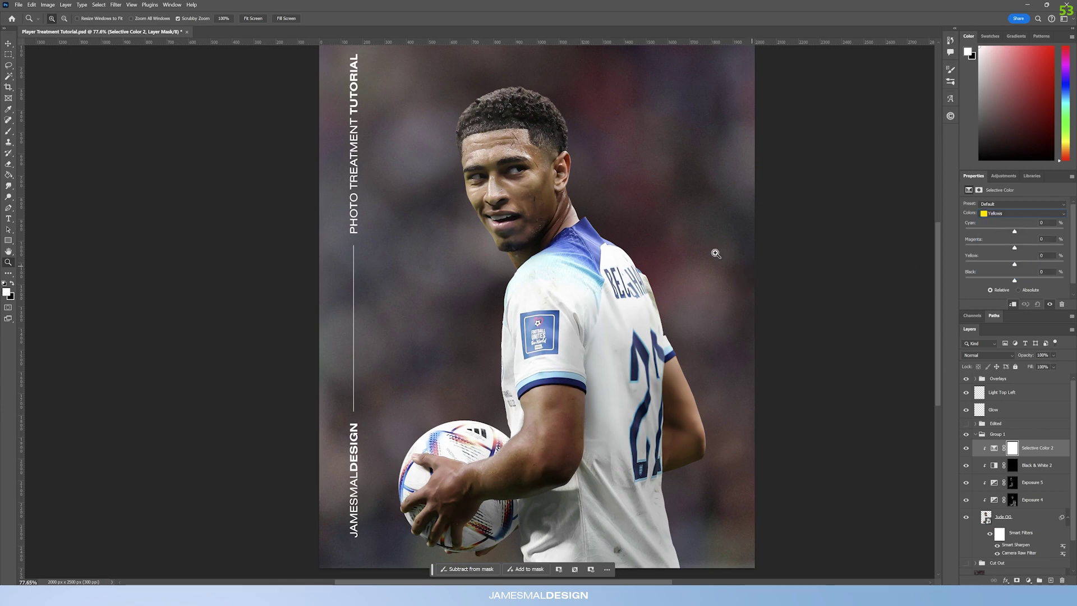
pyautogui.moveTo(512, 107); pyautogui.dragTo(660, 273)
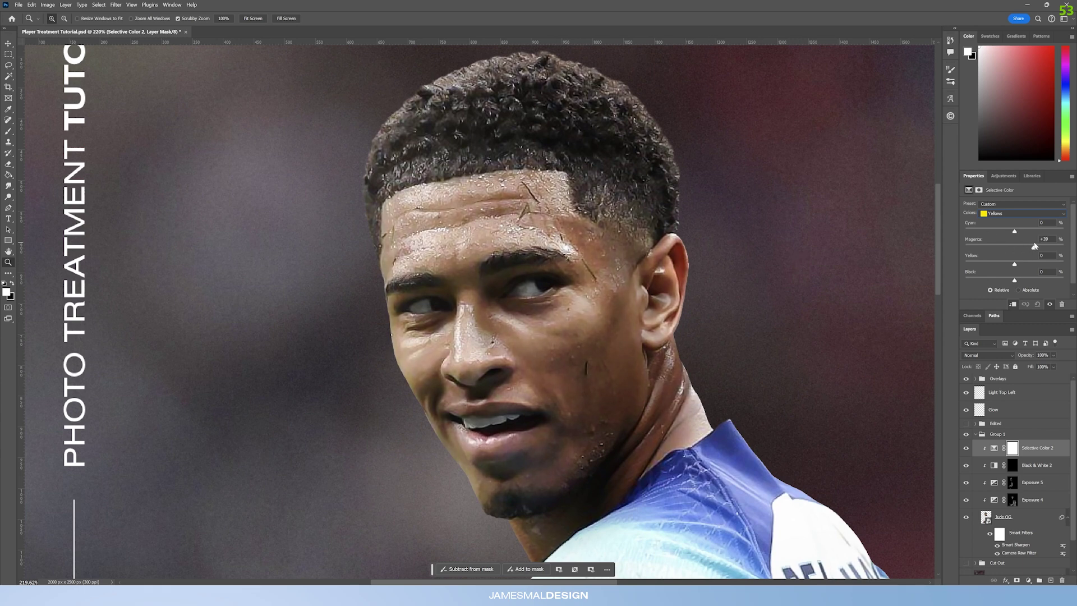
pyautogui.moveTo(570, 246)
pyautogui.mouseDown()
pyautogui.moveTo(543, 247)
pyautogui.moveTo(557, 244)
pyautogui.mouseUp()
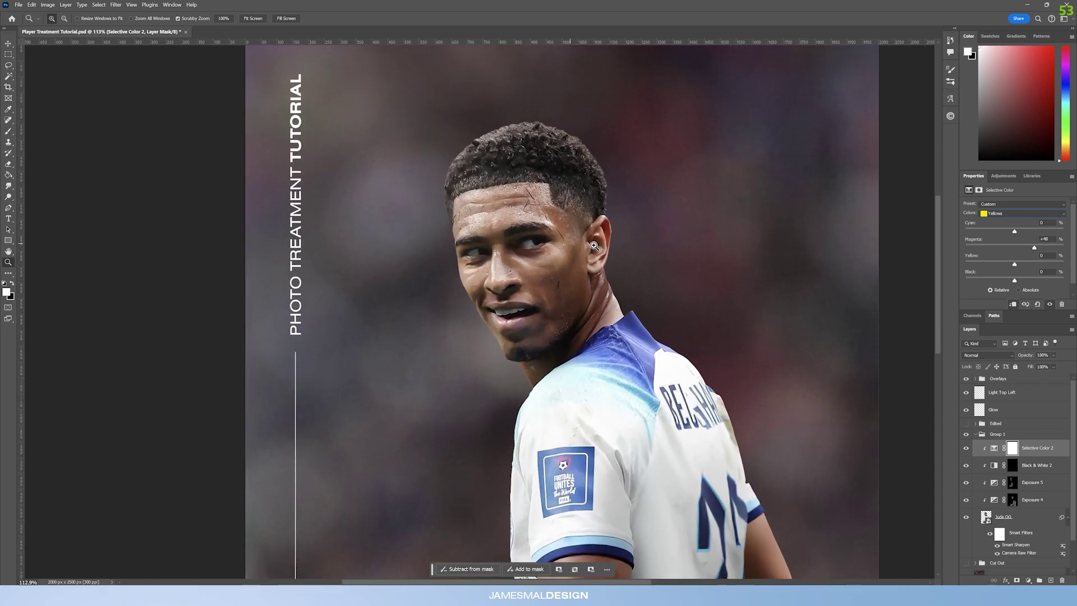
pyautogui.moveTo(1002, 265); pyautogui.dragTo(1003, 266)
pyautogui.moveTo(537, 236); pyautogui.dragTo(512, 242)
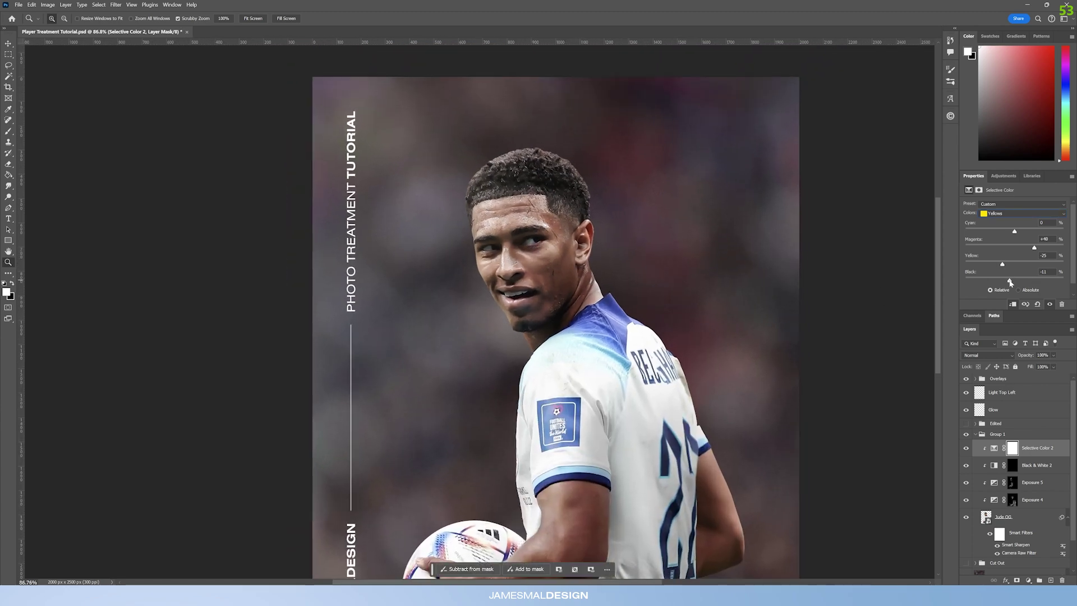
# Compare the player's skin tones and jersey with and without the Selective Color adjustment.
pyautogui.moveTo(561, 259); pyautogui.dragTo(572, 259)
pyautogui.click(966, 448)
pyautogui.click(966, 447)
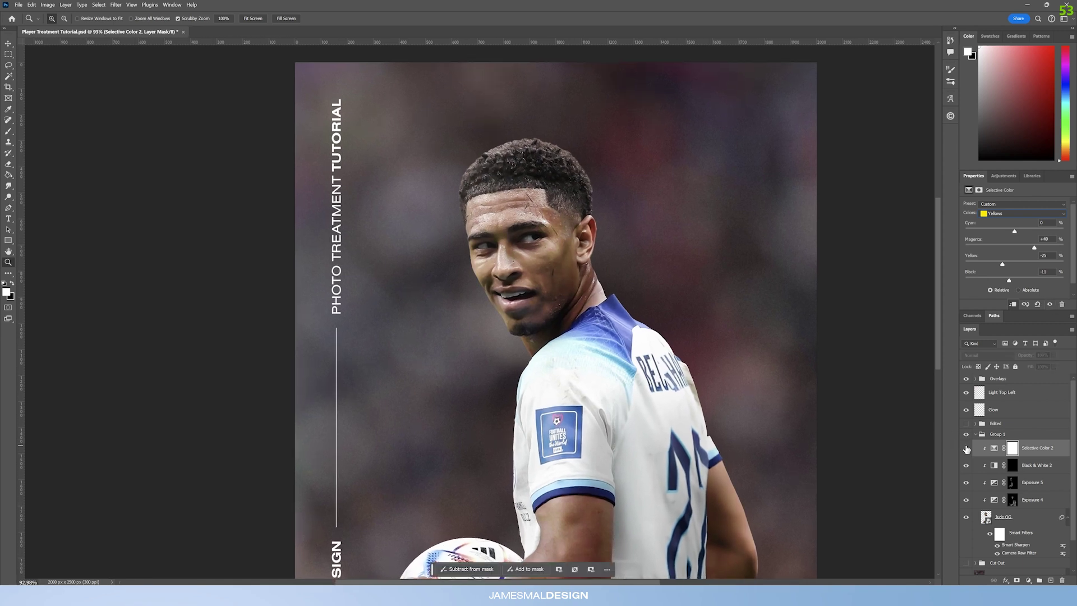
pyautogui.moveTo(521, 395); pyautogui.dragTo(502, 269)
pyautogui.click(966, 448)
pyautogui.click(966, 449)
pyautogui.click(966, 449)
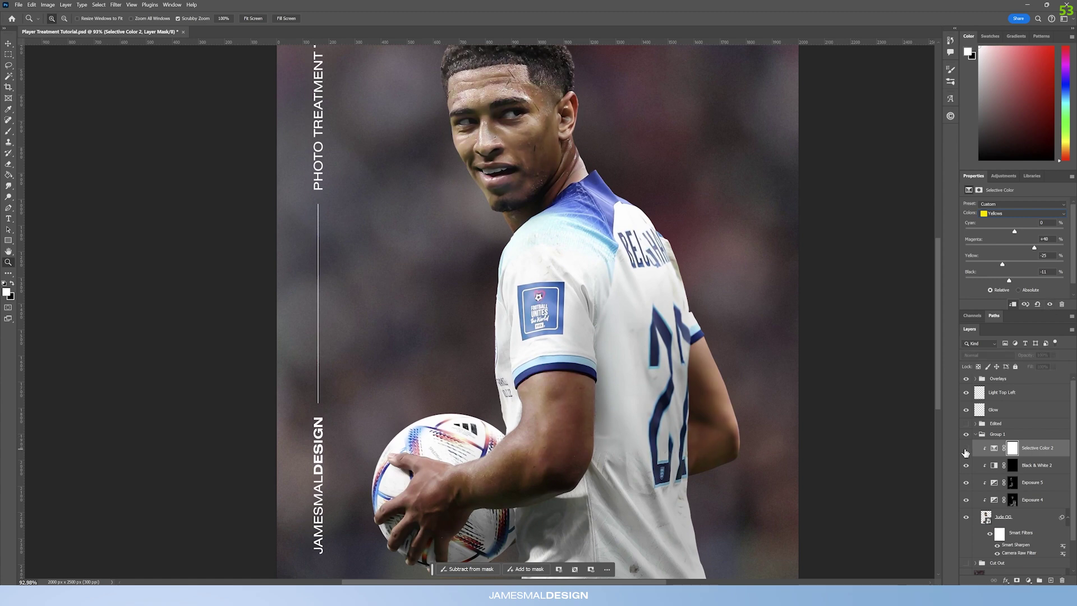
pyautogui.click(966, 450)
pyautogui.moveTo(535, 233); pyautogui.dragTo(546, 179)
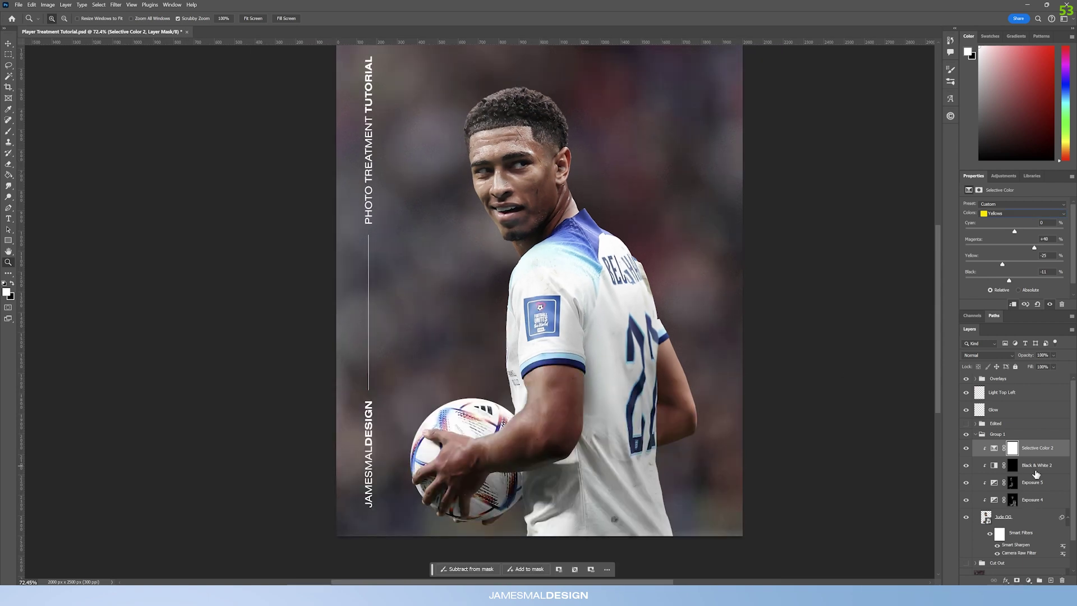
# Add a Color Lookup adjustment layer using the 3Strip.look LUT and clip it to the player.
pyautogui.click(1030, 580)
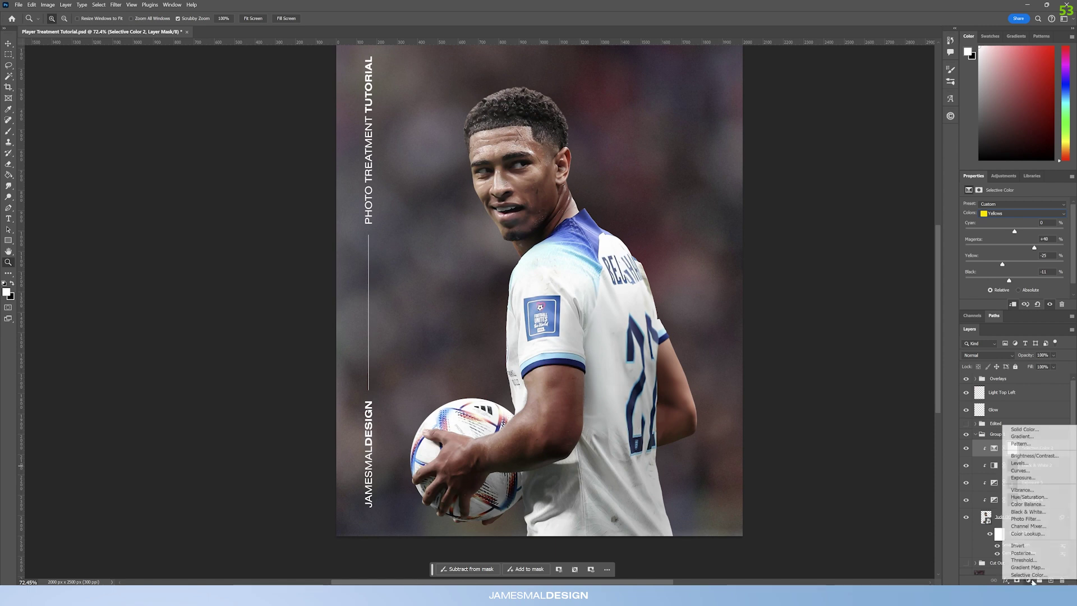
pyautogui.click(1036, 536)
pyautogui.click(1016, 204)
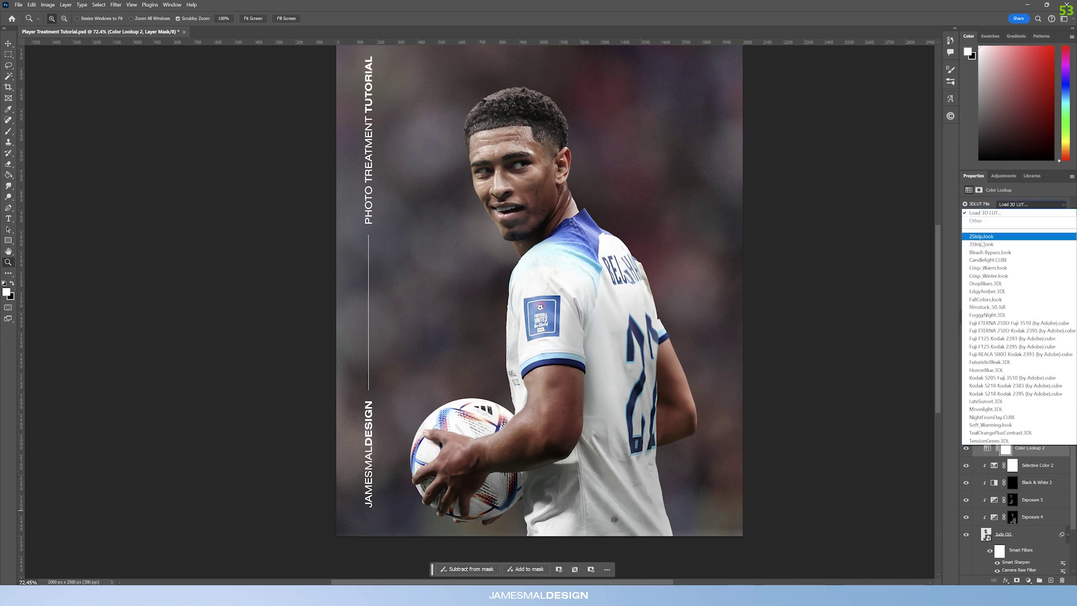
pyautogui.click(982, 244)
pyautogui.moveTo(1032, 451)
pyautogui.mouseDown()
pyautogui.moveTo(1030, 477)
pyautogui.moveTo(1029, 447)
pyautogui.mouseUp()
# Lower the opacity of the Color Lookup adjustment layer to 50%.
pyautogui.click(966, 448)
pyautogui.click(966, 450)
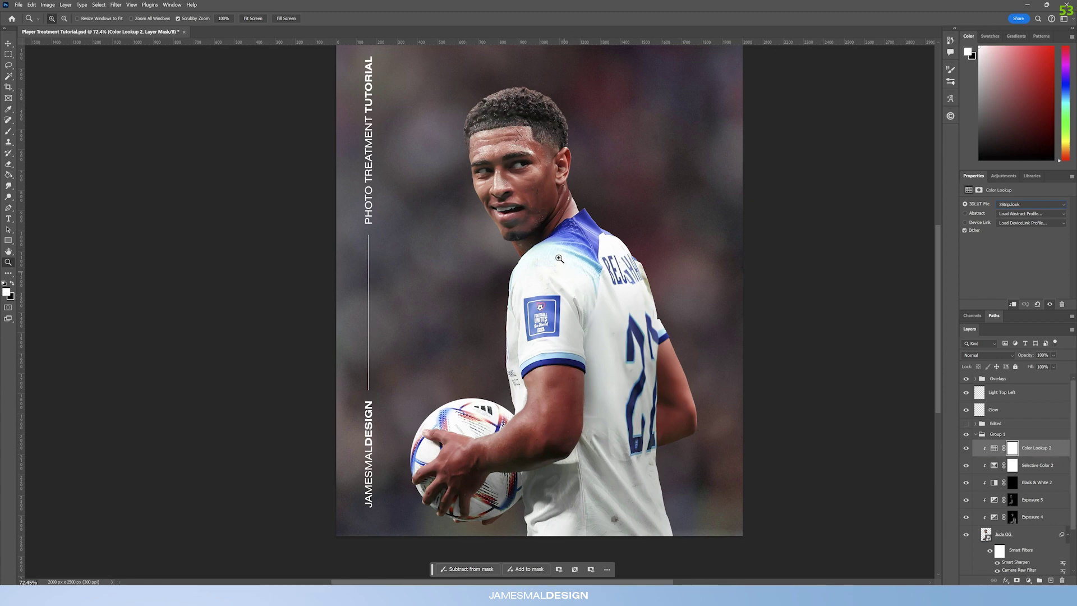
pyautogui.moveTo(527, 111); pyautogui.dragTo(537, 112)
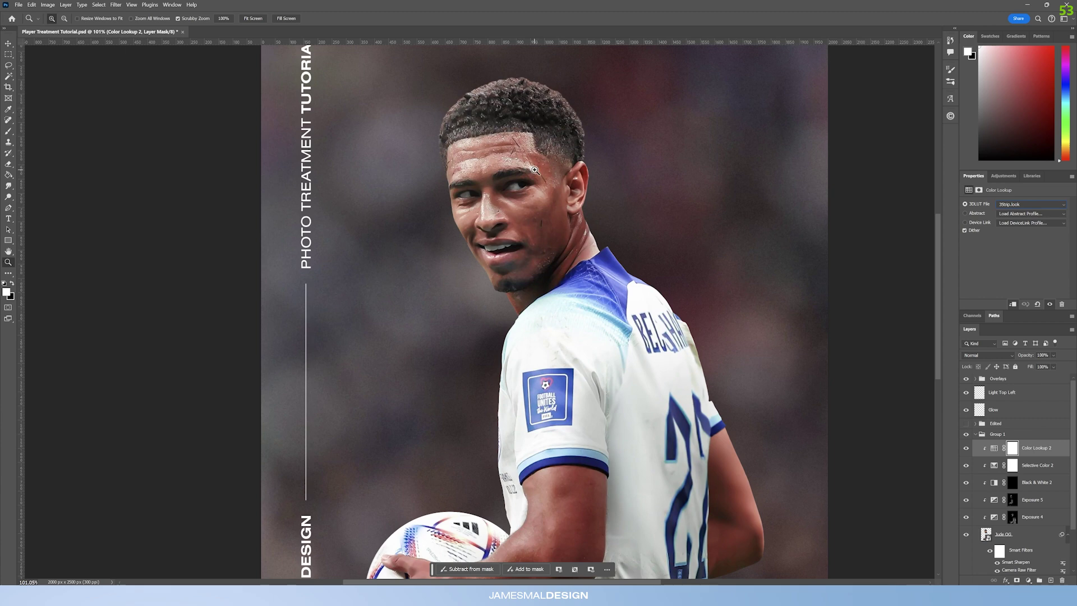
pyautogui.moveTo(536, 171); pyautogui.dragTo(522, 173)
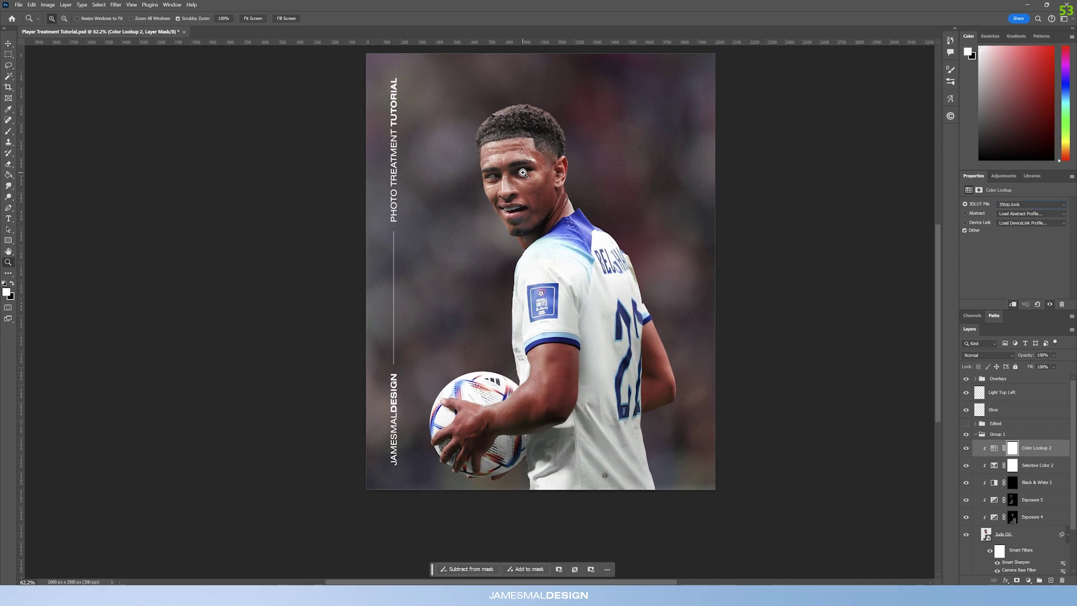
pyautogui.moveTo(510, 177); pyautogui.dragTo(634, 220)
pyautogui.click(966, 448)
pyautogui.click(966, 448)
pyautogui.moveTo(1025, 357); pyautogui.dragTo(1005, 358)
pyautogui.press('Return')
# Compare the player's colours with and without the Color Lookup adjustment.
pyautogui.keyDown('alt'); pyautogui.click(527, 157); pyautogui.keyUp('alt')
pyautogui.keyDown('alt'); pyautogui.click(521, 173); pyautogui.keyUp('alt')
pyautogui.click(566, 251)
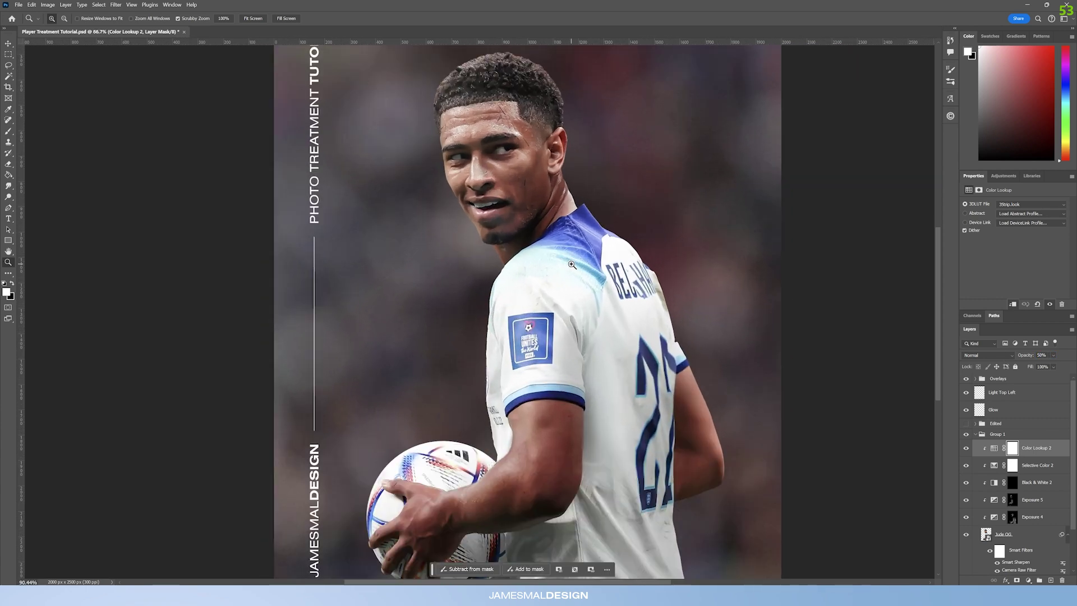
pyautogui.moveTo(549, 306); pyautogui.dragTo(543, 316)
pyautogui.click(966, 448)
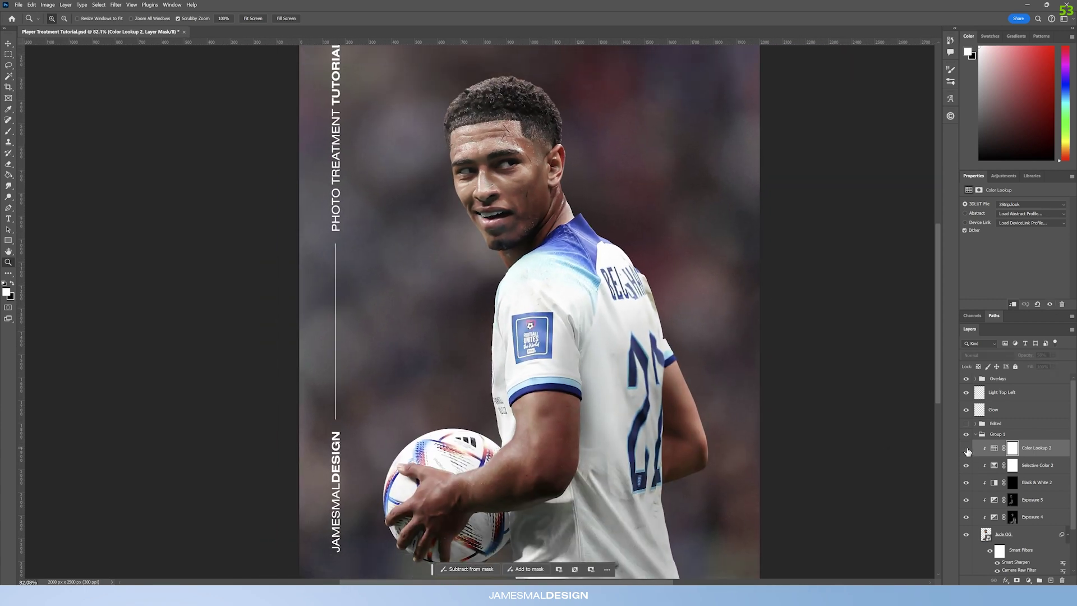
pyautogui.click(966, 449)
pyautogui.click(966, 449)
pyautogui.click(966, 448)
pyautogui.click(966, 449)
pyautogui.click(966, 449)
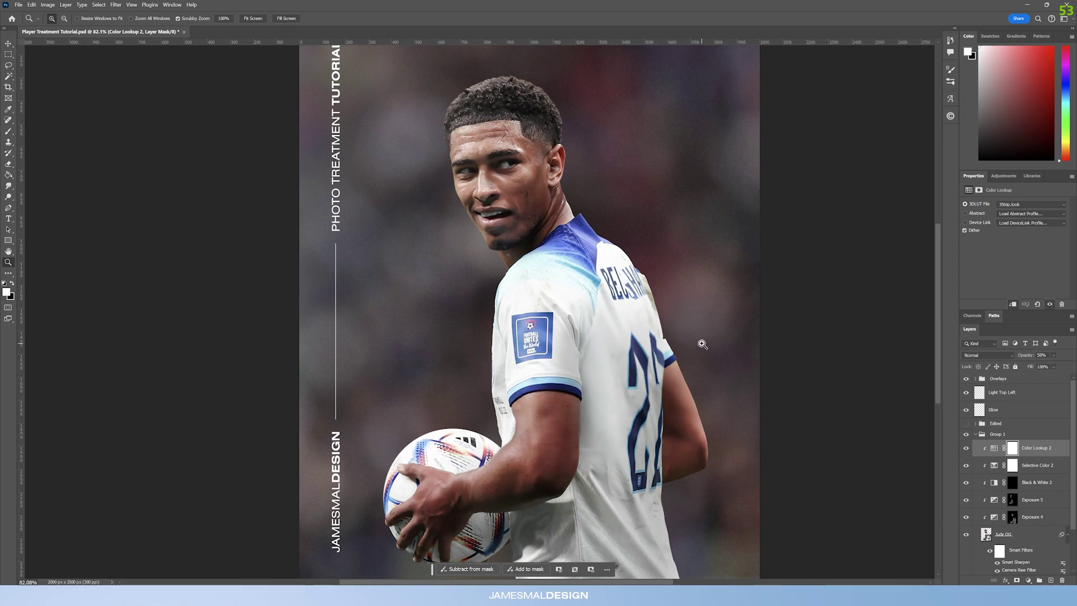
pyautogui.moveTo(495, 228); pyautogui.dragTo(506, 182)
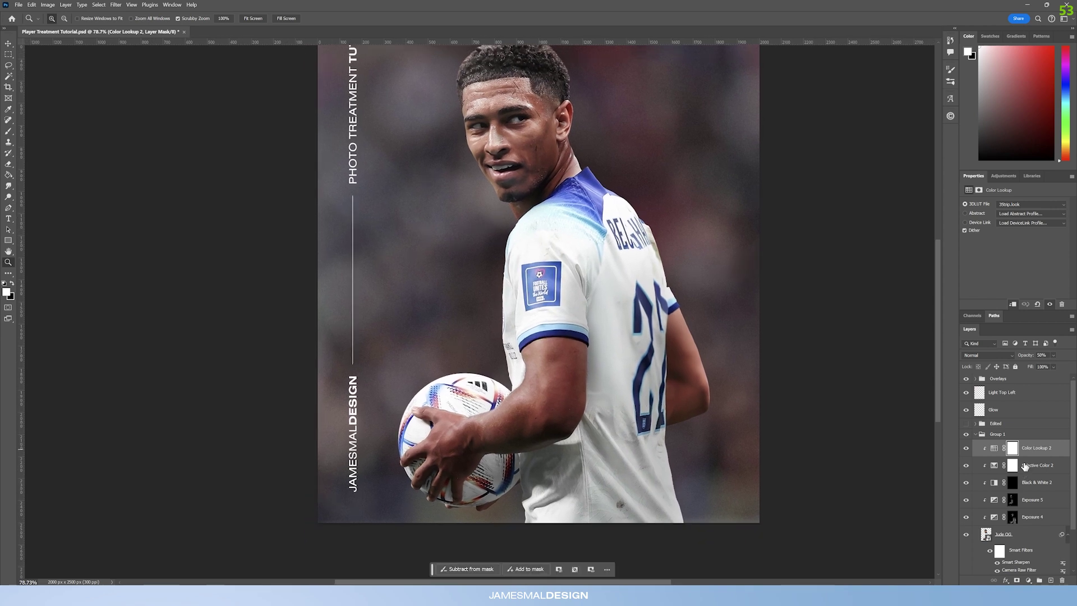
# Add a new empty layer directly above the Color Lookup adjustment layer in the player's group.
pyautogui.click(1036, 501)
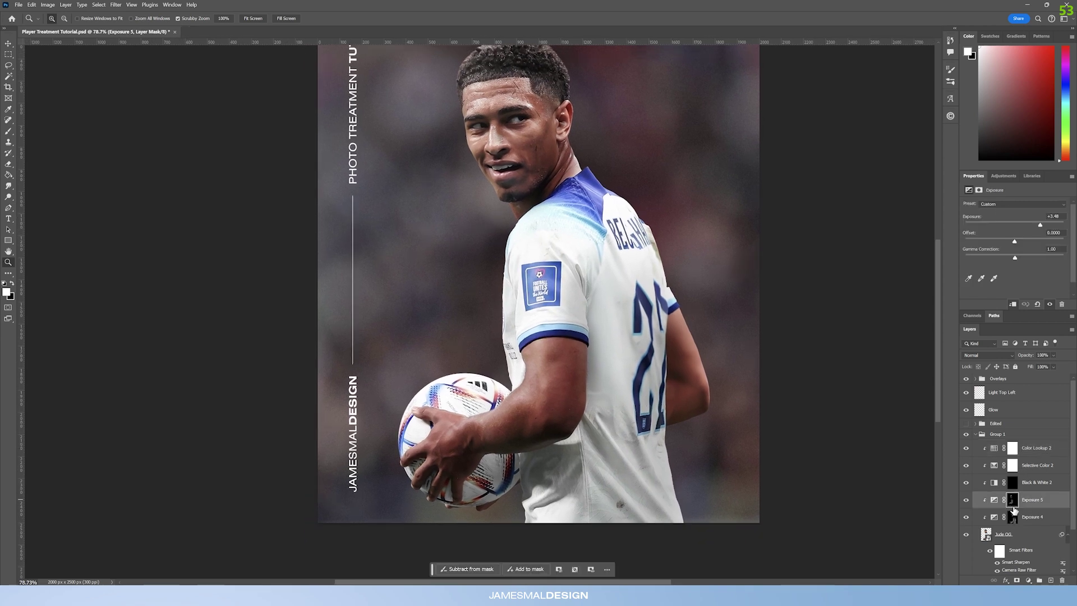
pyautogui.click(1048, 451)
pyautogui.click(1051, 580)
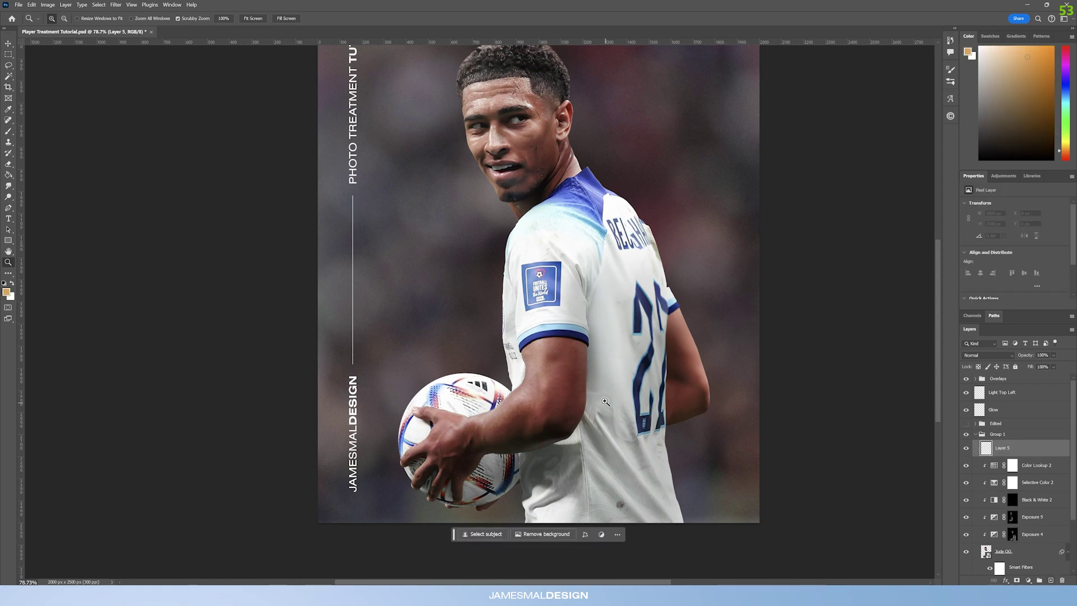
# Fill the new layer with neutral grey at 50% brightness (#808080) using the Paint Bucket.
pyautogui.click(12, 284)
pyautogui.click(6, 291)
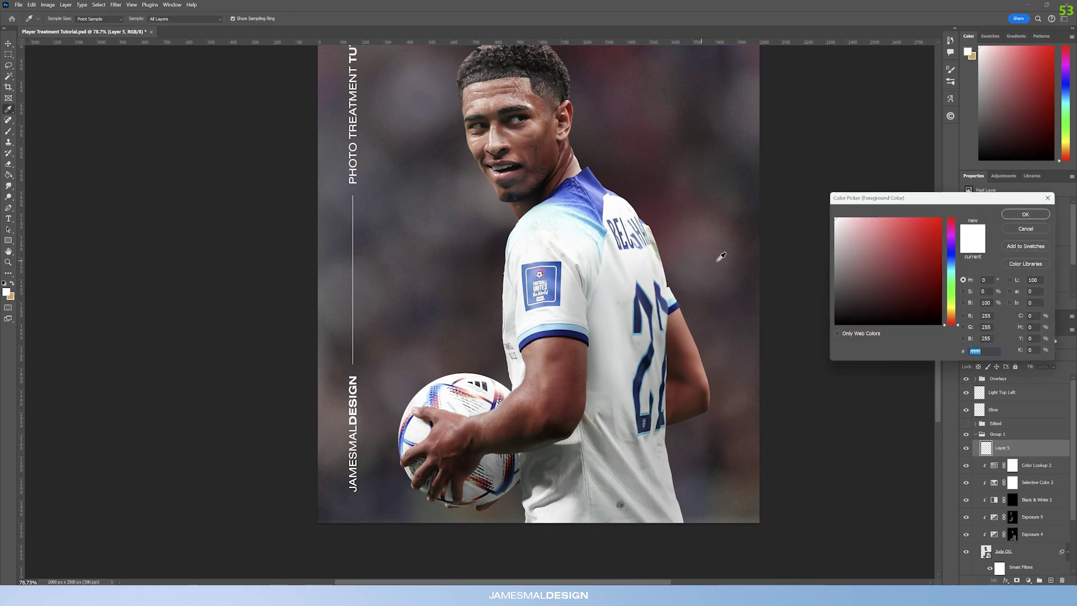
pyautogui.moveTo(835, 311); pyautogui.dragTo(803, 202)
pyautogui.write('50')
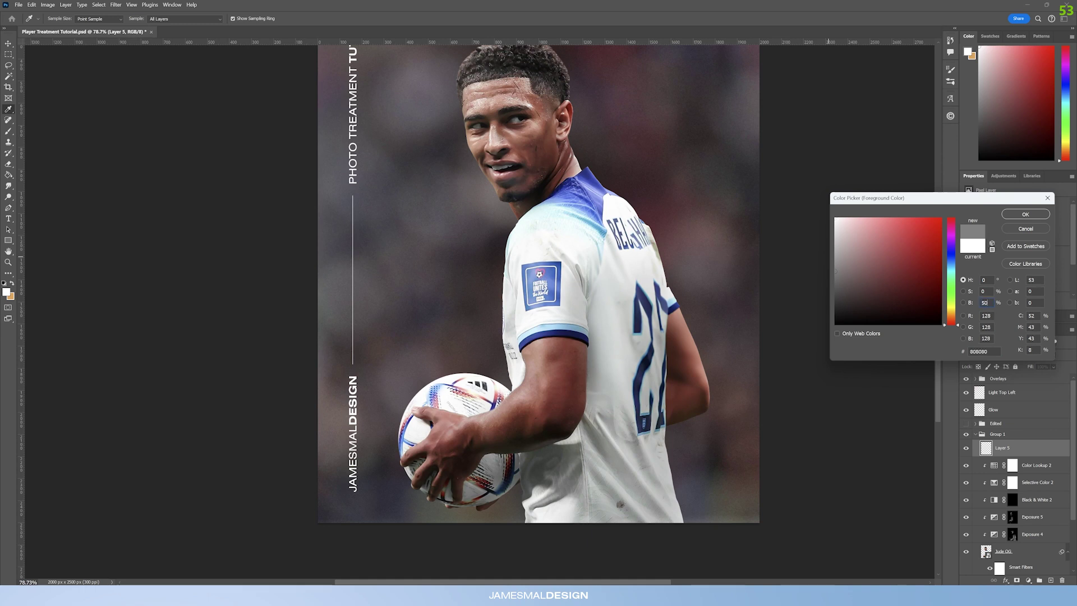
pyautogui.press('Return')
pyautogui.press('z')
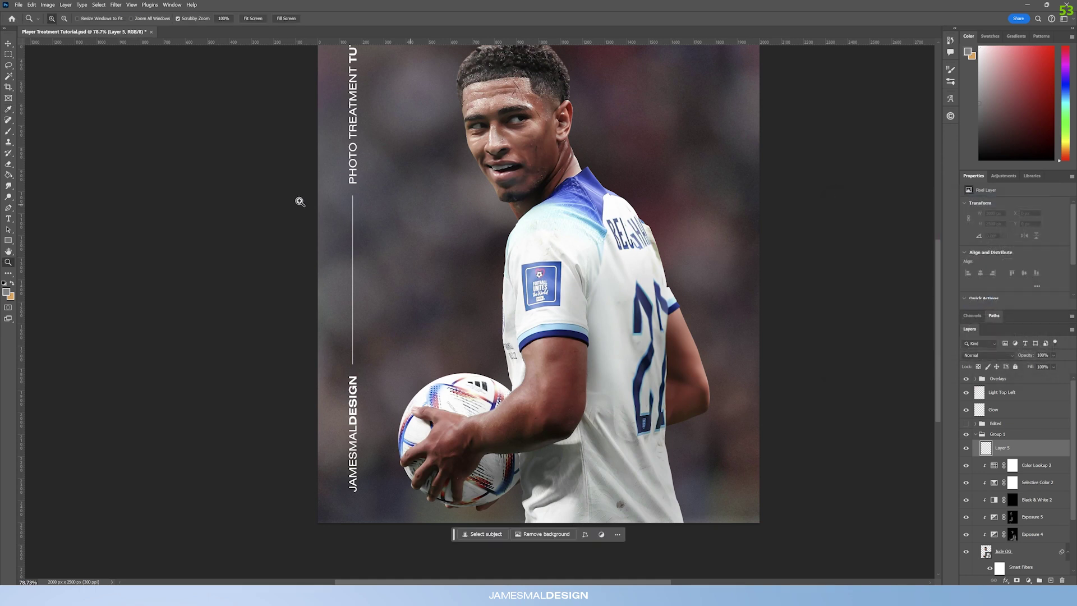
pyautogui.click(9, 175)
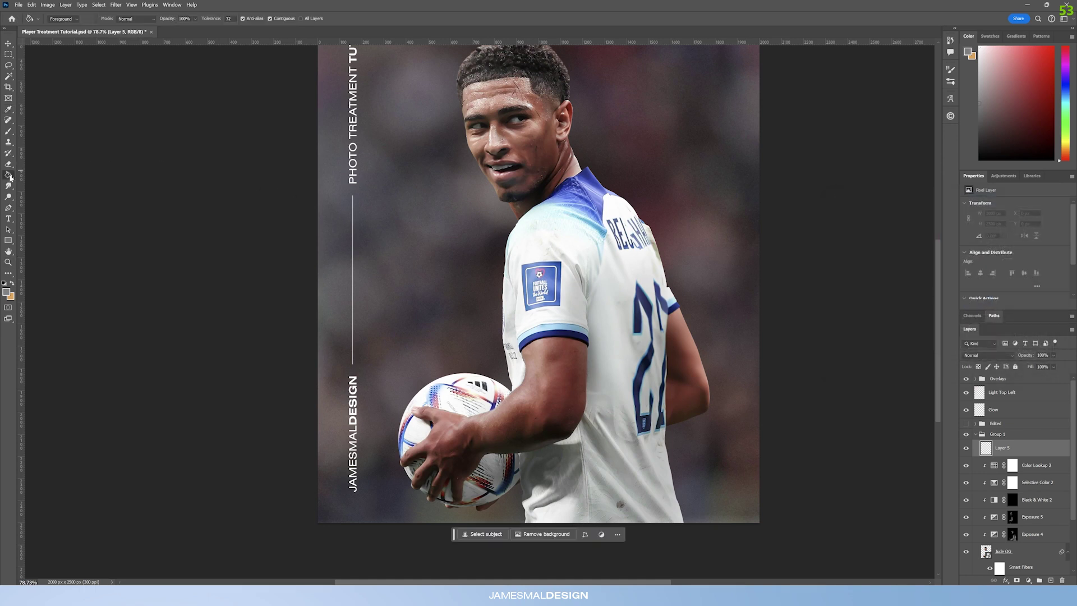
pyautogui.click(547, 251)
# Clip the grey layer to the player and set its blending mode to Overlay.
pyautogui.moveTo(1025, 449)
pyautogui.mouseDown()
pyautogui.moveTo(1011, 475)
pyautogui.moveTo(1027, 446)
pyautogui.mouseUp()
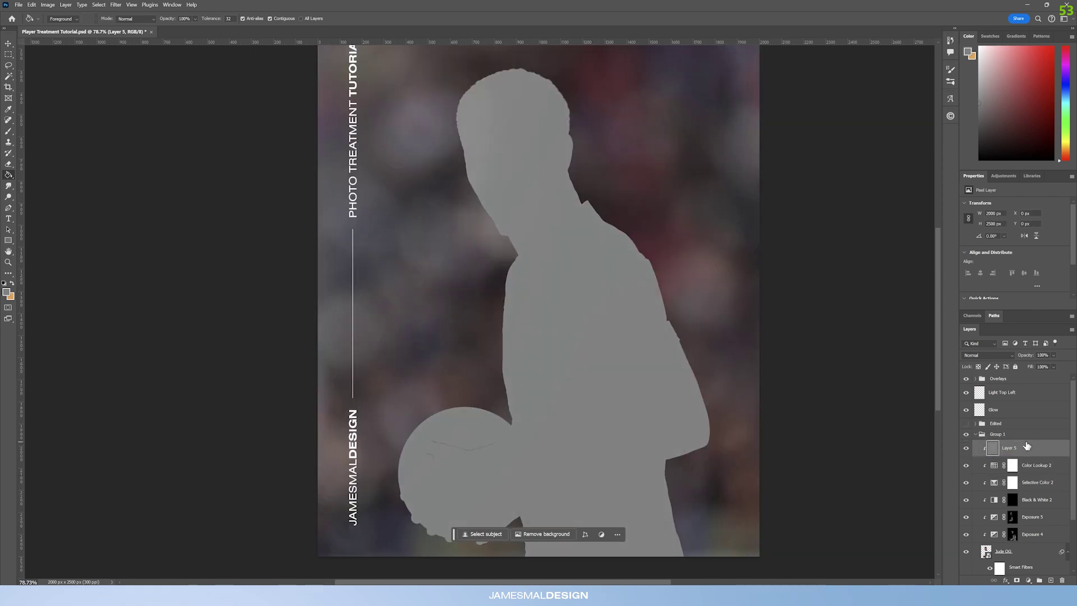
pyautogui.click(1007, 355)
pyautogui.click(970, 469)
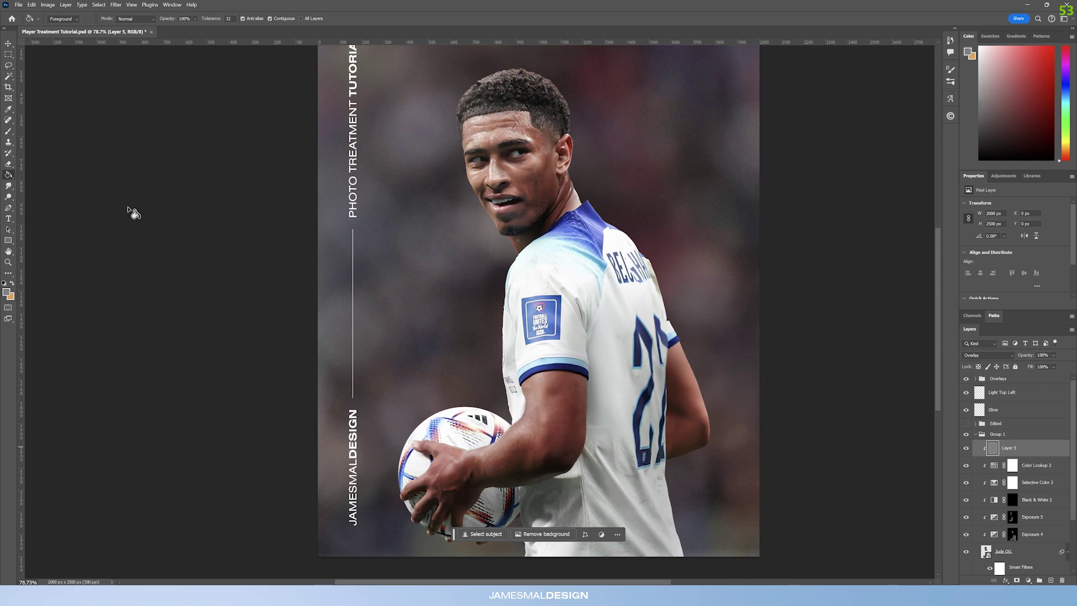
# Brighten the forehead highlights on the grey layer with the Dodge tool, using the Highlights range at a low exposure.
pyautogui.click(8, 263)
pyautogui.moveTo(553, 135); pyautogui.dragTo(509, 116)
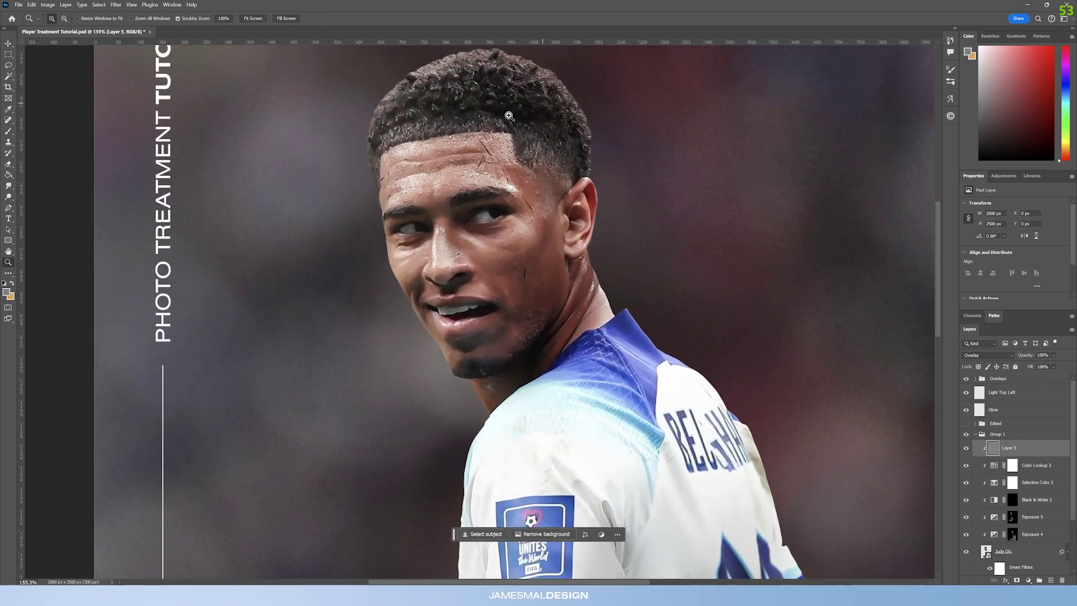
pyautogui.click(11, 198)
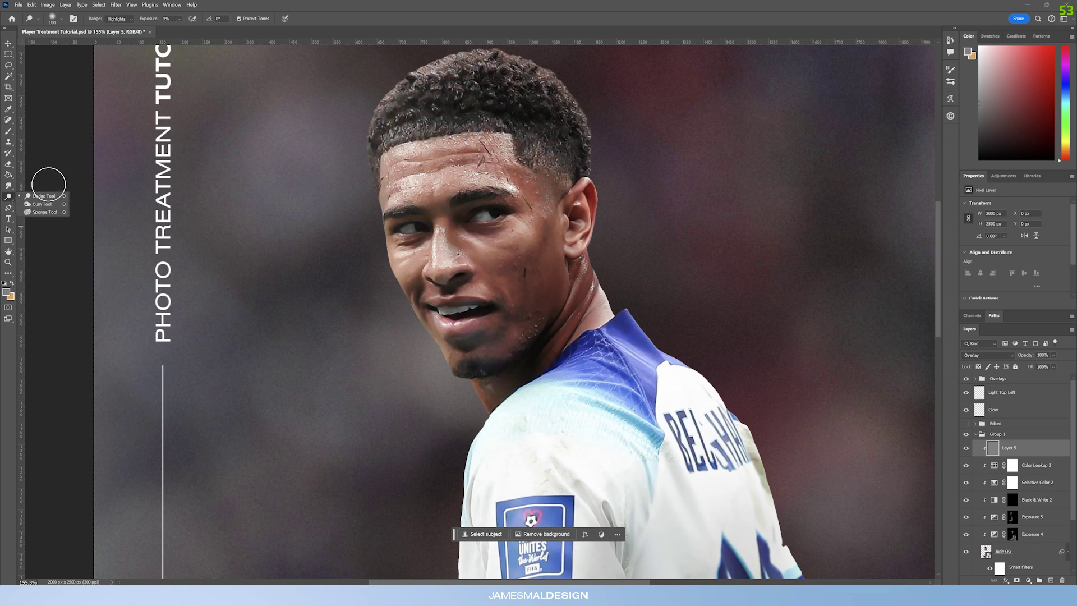
pyautogui.press('[')
pyautogui.press('[')
pyautogui.press('[')
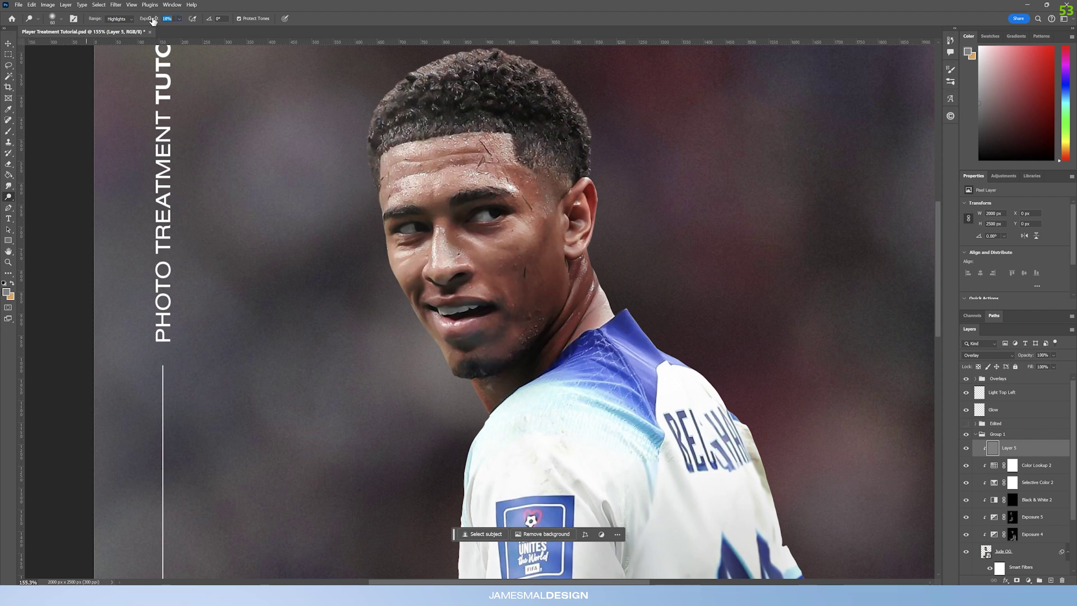
pyautogui.moveTo(152, 21); pyautogui.dragTo(151, 20)
pyautogui.press(']')
pyautogui.press(']')
pyautogui.press(']')
pyautogui.moveTo(373, 171); pyautogui.dragTo(434, 173)
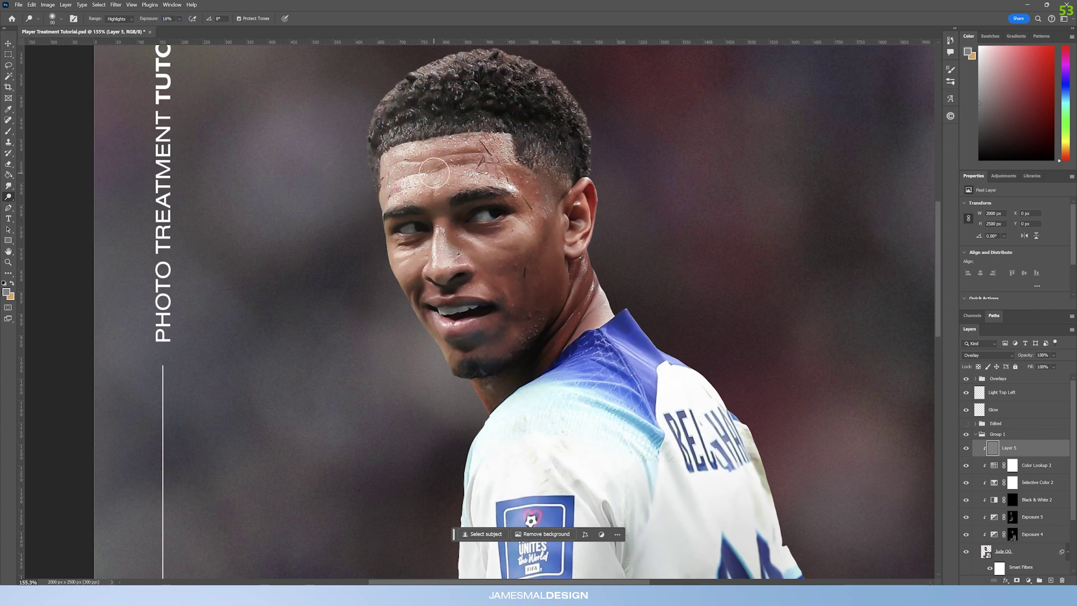
# Dodge the highlights on the bridge of the nose and the lower lip with a smaller brush.
pyautogui.press('[')
pyautogui.press('[')
pyautogui.press('[')
pyautogui.press('[')
pyautogui.moveTo(442, 244); pyautogui.dragTo(441, 264)
pyautogui.moveTo(441, 320); pyautogui.dragTo(454, 334)
# Dodge the highlights on the forehead and the front edge of the hair with a larger brush.
pyautogui.press(']')
pyautogui.press(']')
pyautogui.press(']')
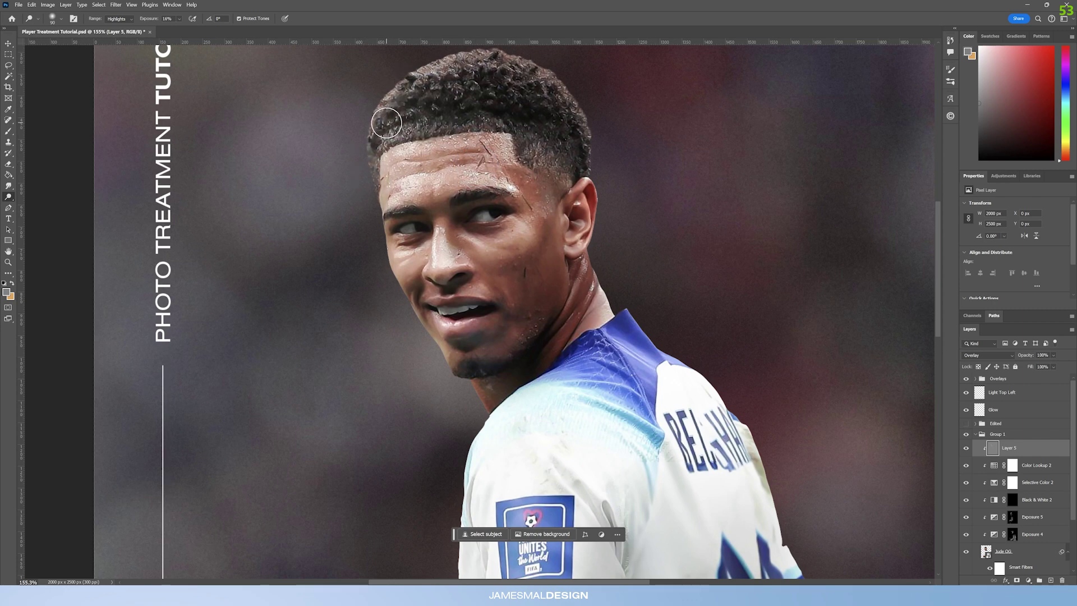
# Compare the whole player with and without the grey Overlay layer by toggling its visibility.
pyautogui.click(8, 262)
pyautogui.moveTo(387, 236); pyautogui.dragTo(353, 236)
pyautogui.click(966, 449)
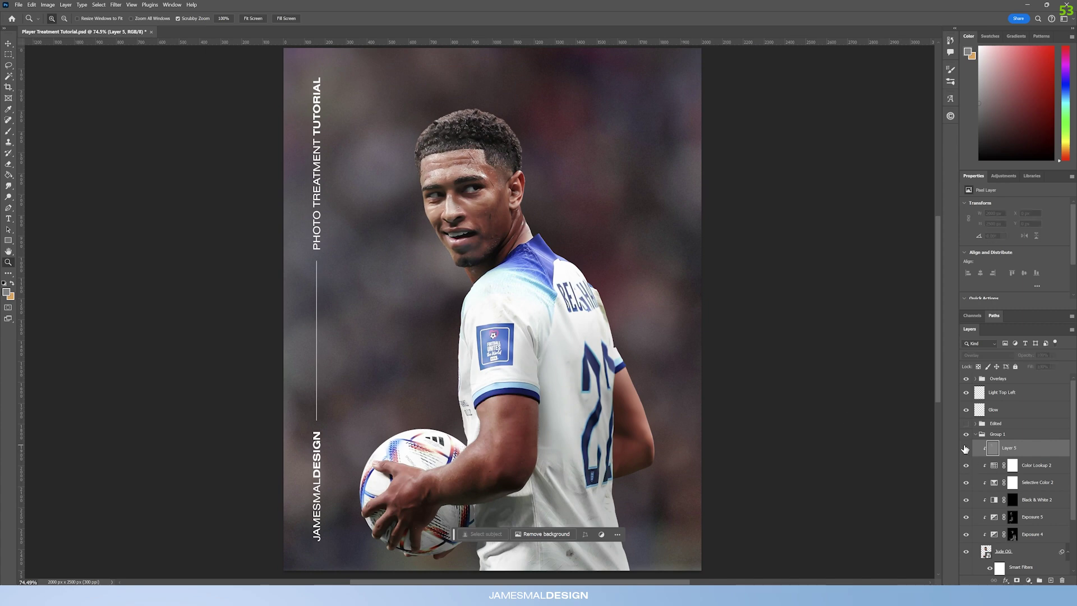
pyautogui.click(966, 448)
pyautogui.moveTo(493, 407); pyautogui.dragTo(502, 375)
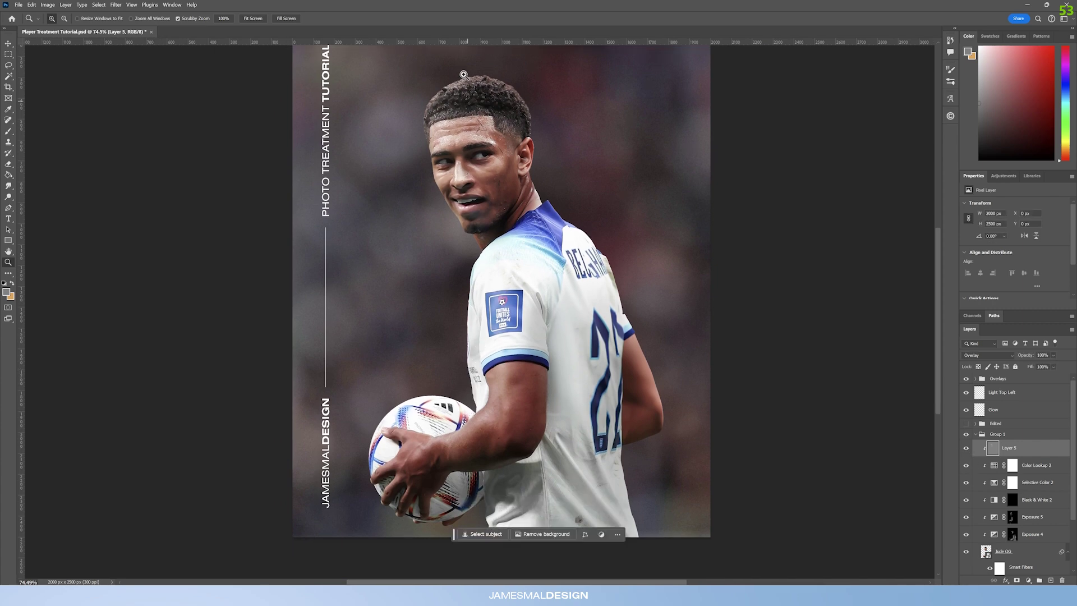
# Dodge the small highlights on the face and the shirt's shoulder with the Dodge tool.
pyautogui.moveTo(466, 79); pyautogui.dragTo(488, 79)
pyautogui.click(10, 131)
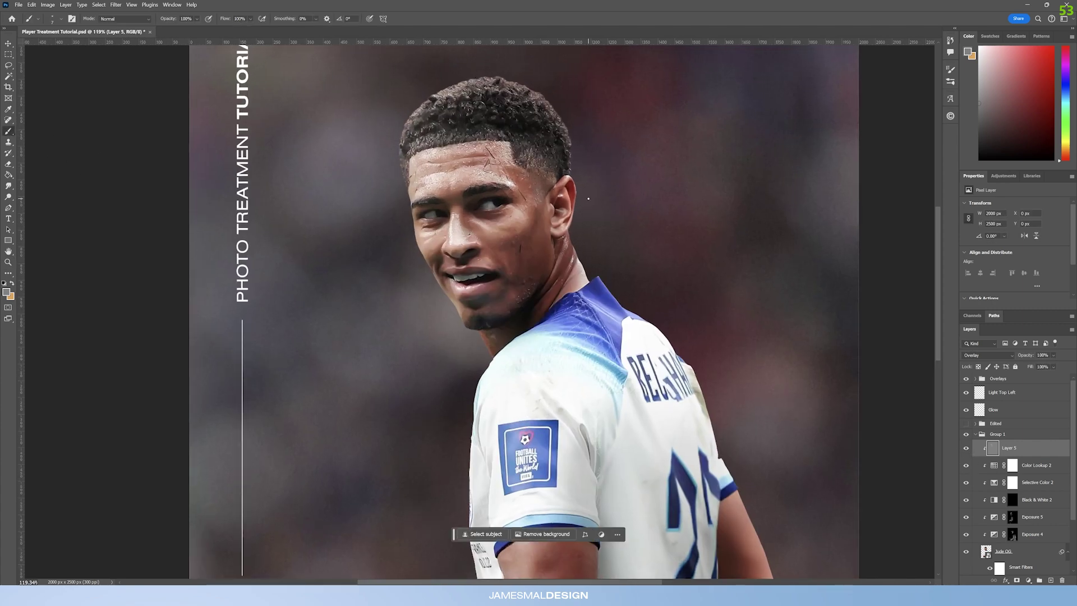
pyautogui.click(9, 196)
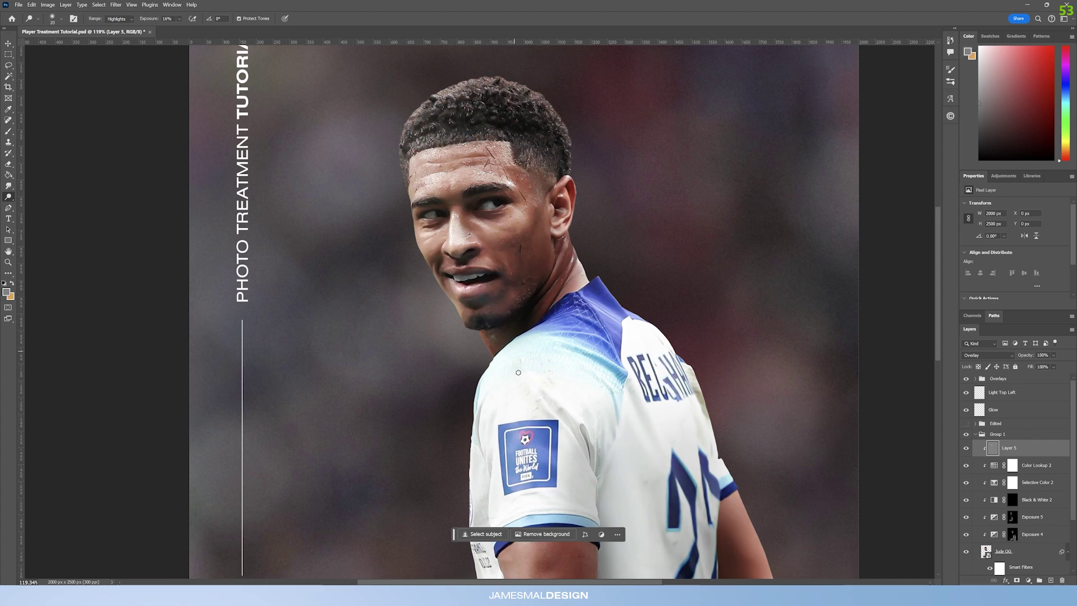
# Dodge the highlights around the wrist and on the fingers holding the ball, using a smaller brush for the fingers.
pyautogui.scroll(-5, 518, 373)
pyautogui.press(']')
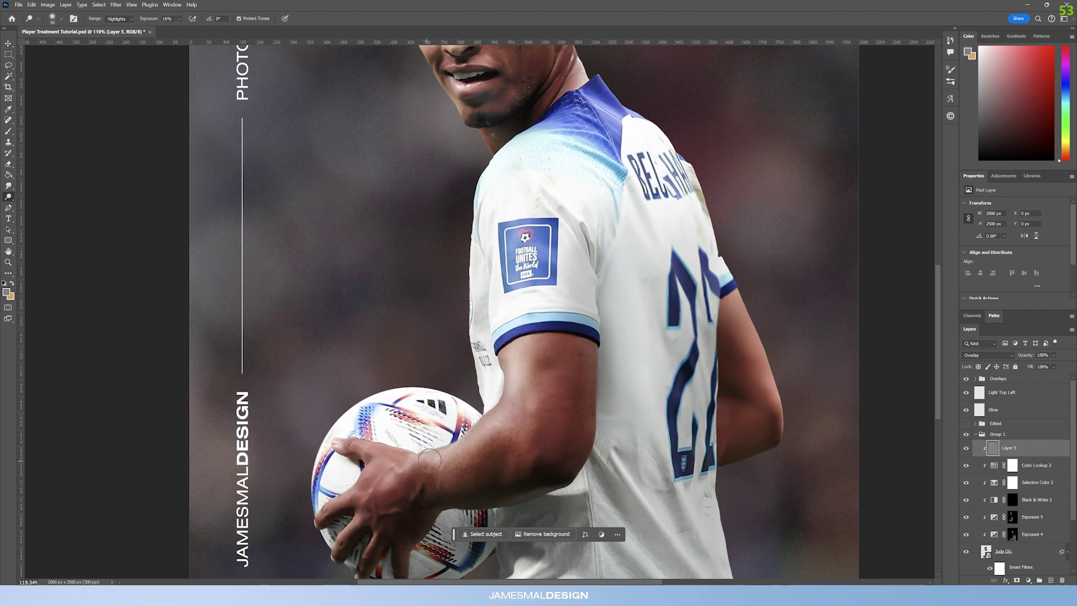
pyautogui.press('[')
pyautogui.press('[')
pyautogui.press('[')
pyautogui.scroll(-1, 358, 460)
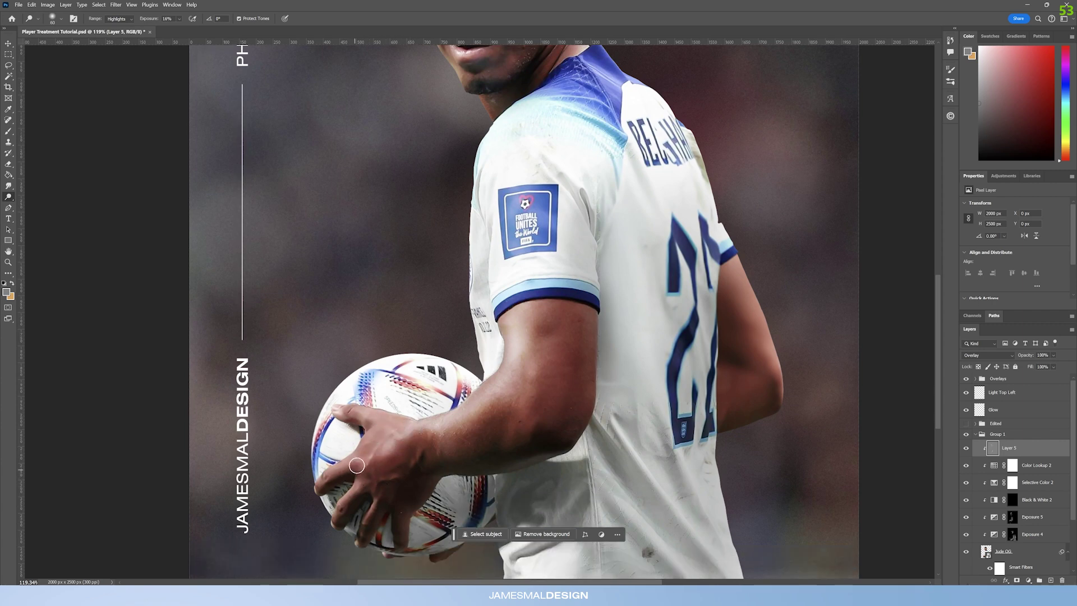
# Dodge the highlights on the back of the hand and along the forearm and upper arm with a larger brush.
pyautogui.press('[')
pyautogui.press(']')
pyautogui.press(']')
pyautogui.press(']')
pyautogui.press(']')
pyautogui.press(']')
pyautogui.moveTo(375, 454)
pyautogui.mouseDown()
pyautogui.moveTo(388, 471)
pyautogui.moveTo(472, 424)
pyautogui.mouseUp()
pyautogui.press(']')
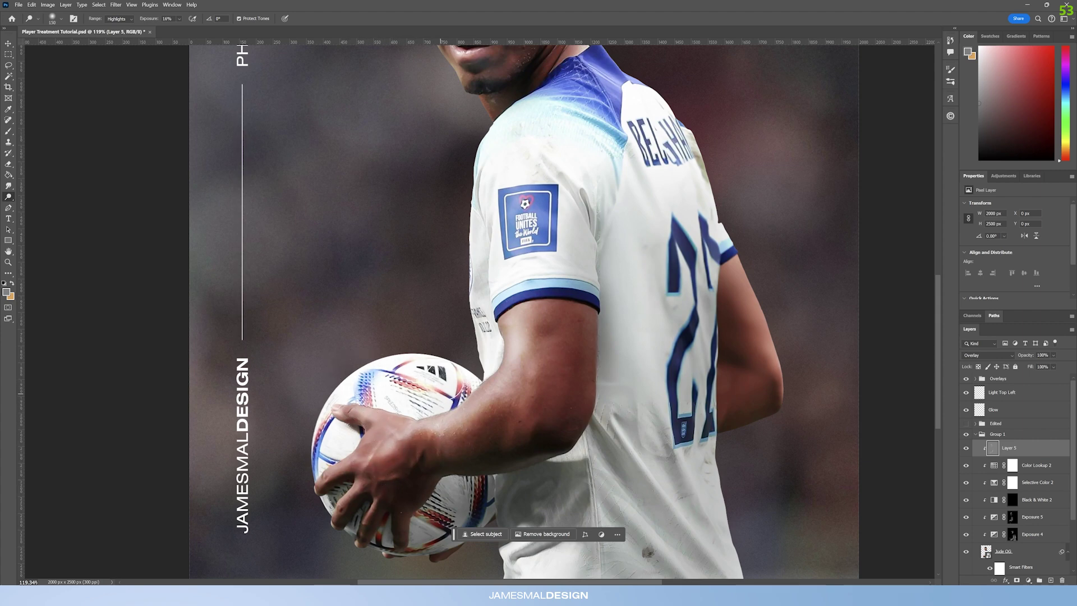
pyautogui.press(']')
pyautogui.press(']')
# Dodge the fingertips of the other hand below the ball with a small brush.
pyautogui.scroll(-2, 428, 438)
pyautogui.press('[')
pyautogui.press('[')
pyautogui.press('[')
pyautogui.press('[')
pyautogui.press('[')
pyautogui.press('[')
pyautogui.press('[')
pyautogui.press('[')
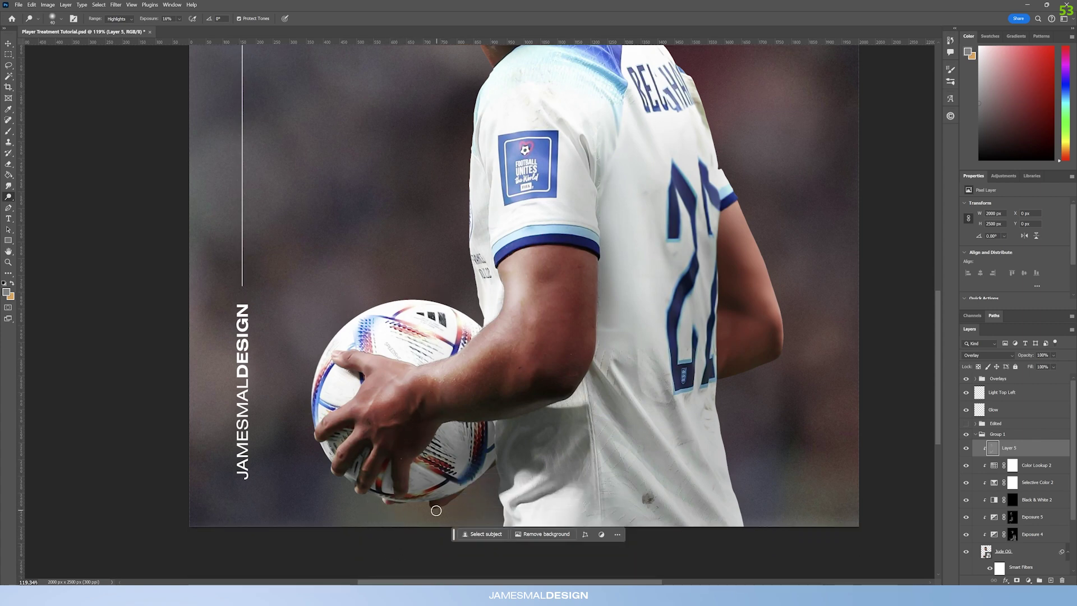
# Dodge the lit folds on the lower part of the shirt with a medium brush.
pyautogui.press(']')
pyautogui.press(']')
pyautogui.press(']')
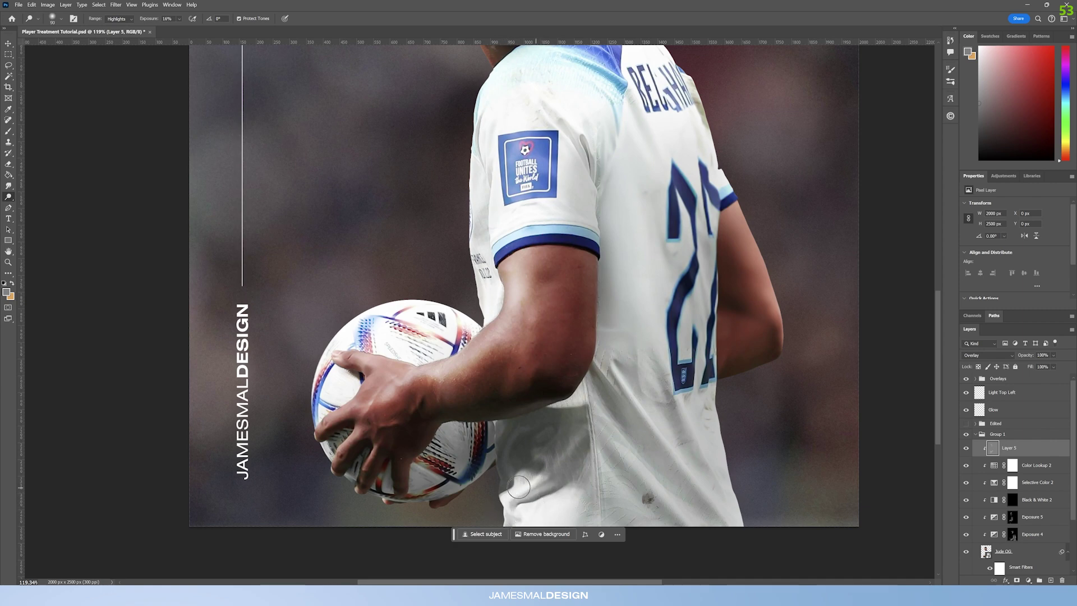
pyautogui.press(']')
pyautogui.press(']')
pyautogui.scroll(5, 513, 455)
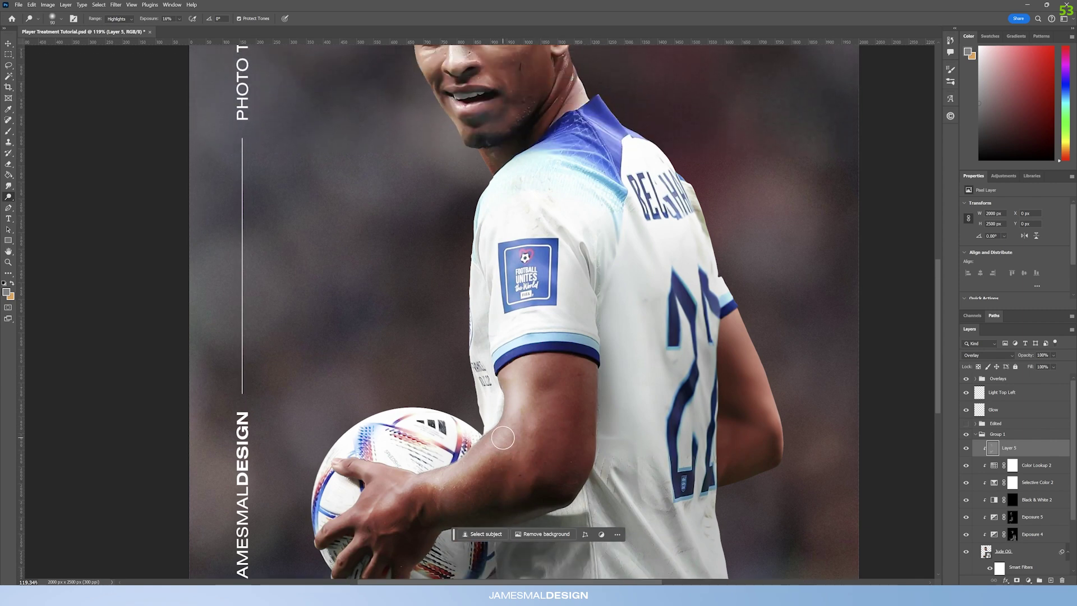
# Compare the full poster with and without the dodged highlights by toggling the grey layer's visibility repeatedly.
pyautogui.click(8, 262)
pyautogui.moveTo(520, 268); pyautogui.dragTo(494, 271)
pyautogui.click(966, 449)
pyautogui.click(967, 448)
pyautogui.click(966, 449)
pyautogui.click(966, 449)
pyautogui.click(967, 449)
pyautogui.click(967, 449)
pyautogui.click(966, 449)
pyautogui.click(967, 449)
pyautogui.click(966, 449)
pyautogui.click(966, 448)
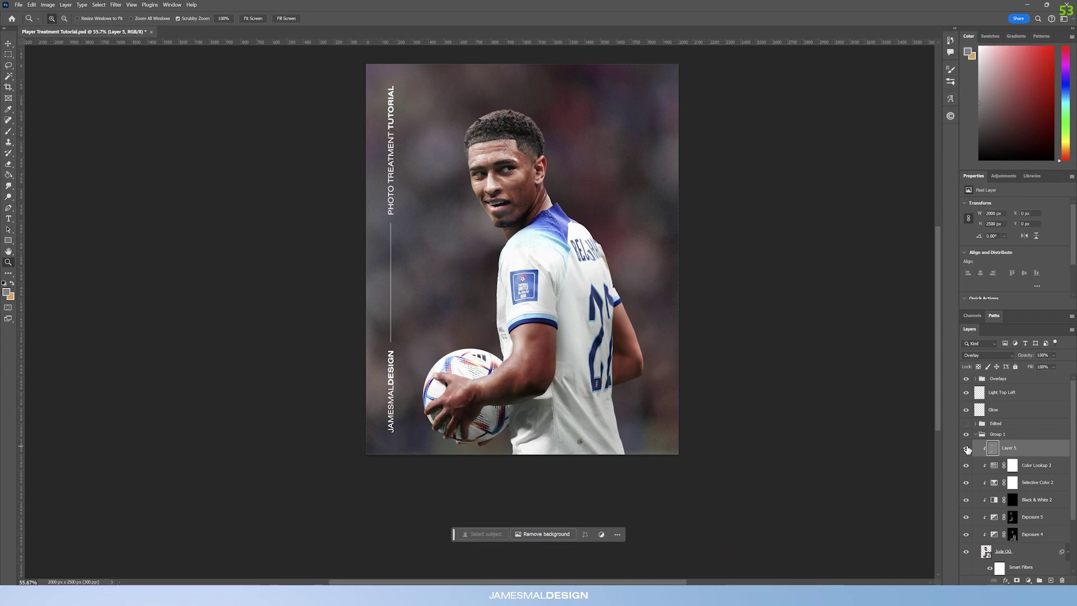
# Switch to the Burn tool for the grey layer and set its exposure to 25%.
pyautogui.hotkey('ctrl', '1')
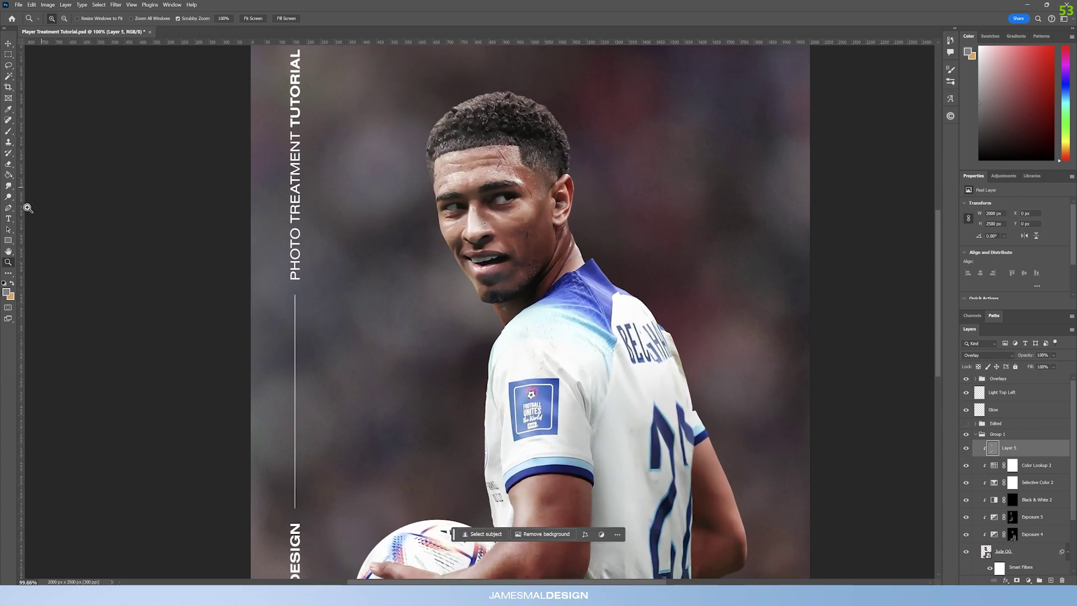
pyautogui.click(9, 196)
pyautogui.hotkey('shift', 'o')
pyautogui.press('Tab')
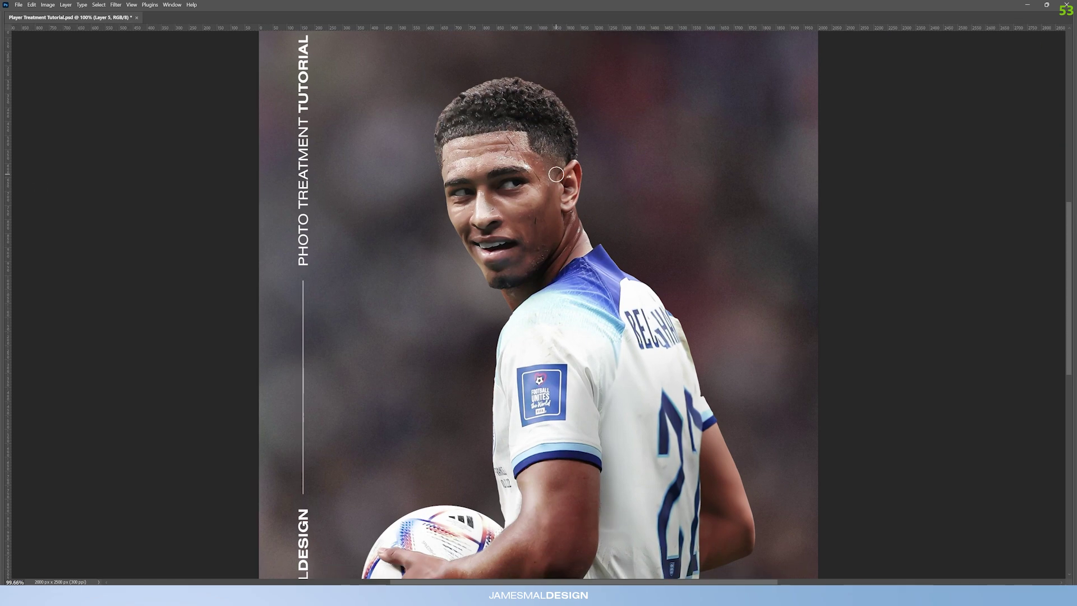
pyautogui.press('Tab')
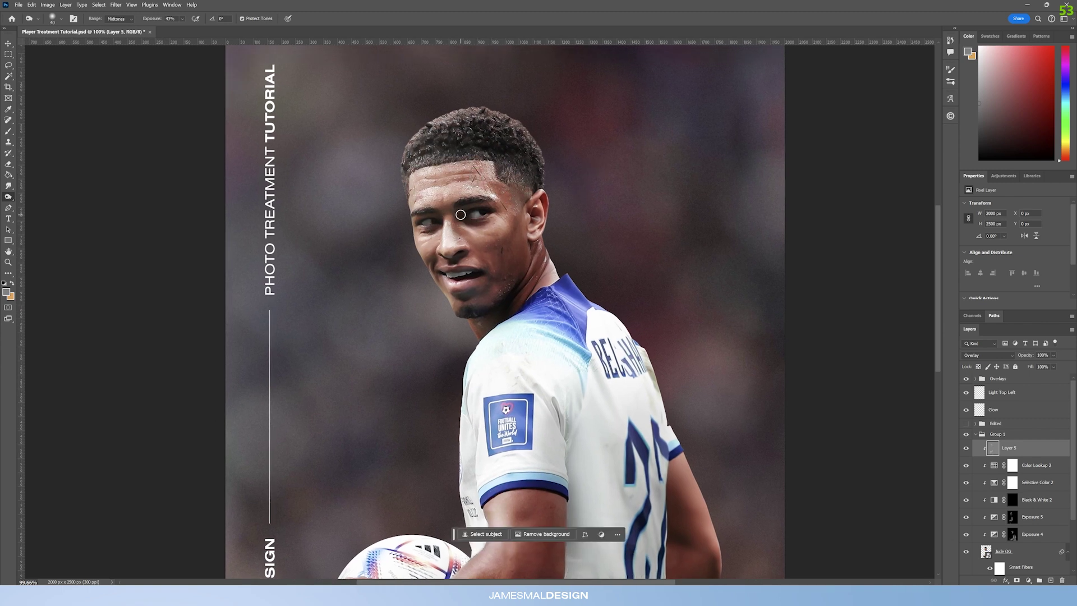
pyautogui.moveTo(163, 20); pyautogui.dragTo(150, 21)
# Burn the shadows along the face, neck and collar, adjusting the brush size to each area.
pyautogui.press(']')
pyautogui.press(']')
pyautogui.press(']')
pyautogui.press(']')
pyautogui.press(']')
pyautogui.press('[')
pyautogui.press('[')
pyautogui.press(']')
pyautogui.press(']')
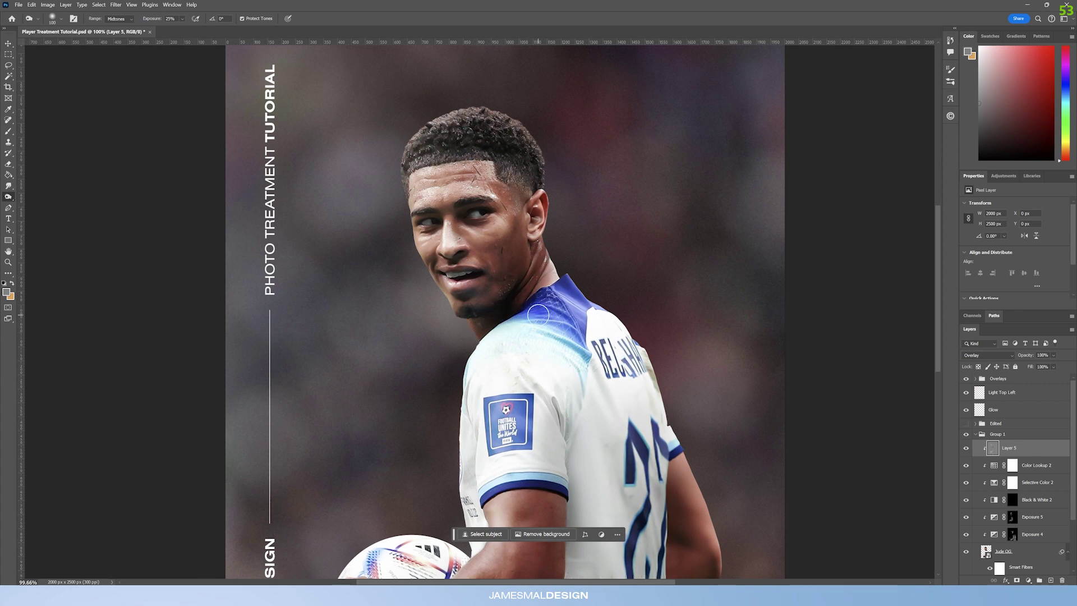
# Burn the shadows on the shoulder and in the sleeve's creases with a smaller brush.
pyautogui.press('[')
pyautogui.press('[')
pyautogui.press('[')
pyautogui.press(']')
pyautogui.scroll(-2, 509, 300)
pyautogui.press(']')
pyautogui.press(']')
pyautogui.scroll(-5, 550, 314)
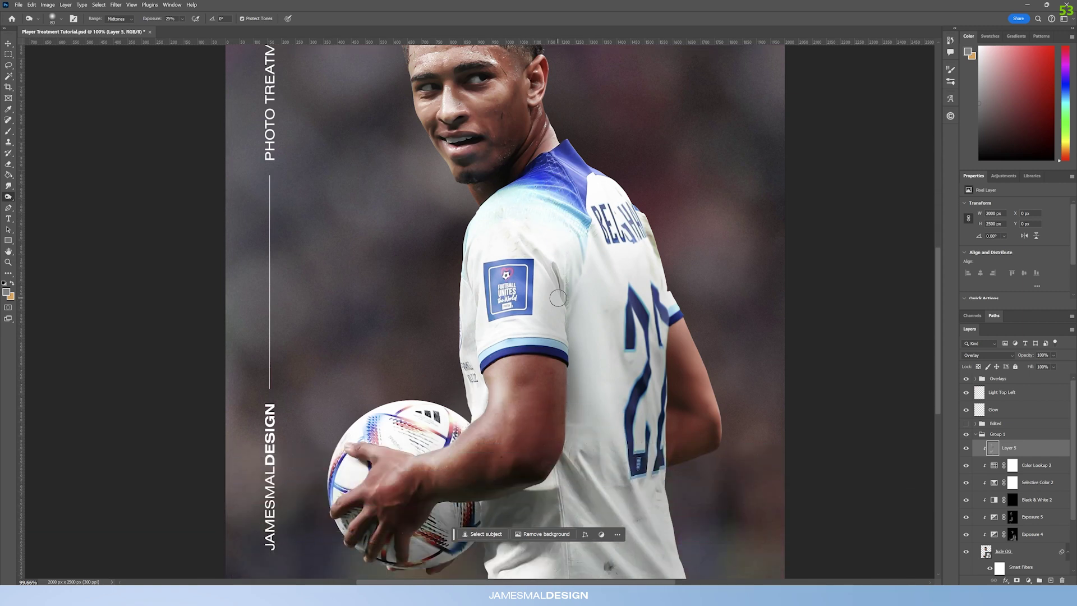
# Burn the shirt beside the elbow and the underside of the ball with a larger brush.
pyautogui.press(']')
pyautogui.press(']')
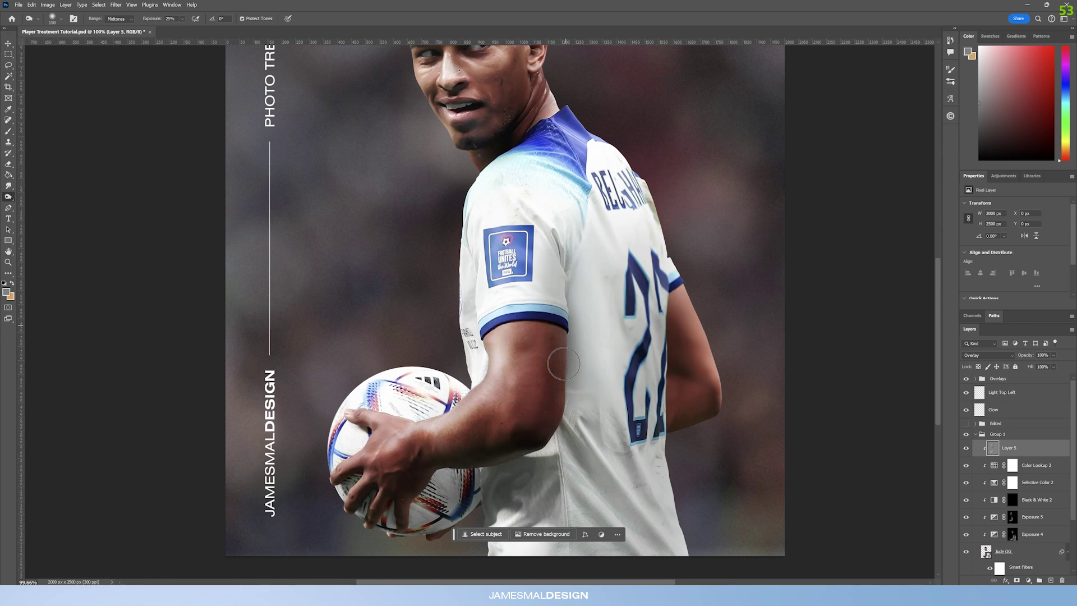
pyautogui.scroll(-2, 496, 457)
pyautogui.press(']')
pyautogui.press(']')
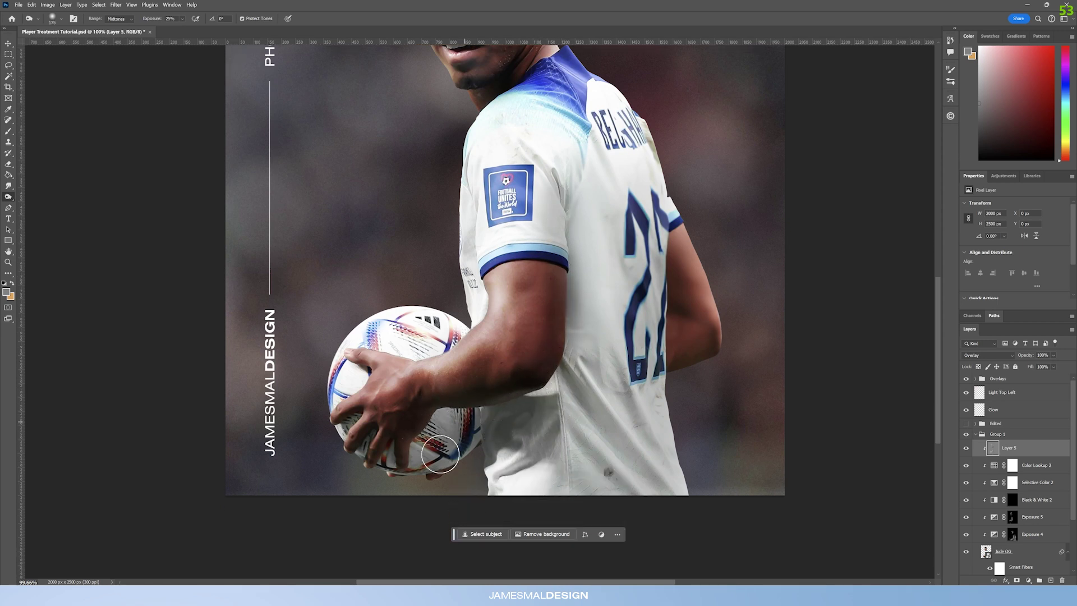
# Burn the shadow along the underside of the forearm with a smaller brush.
pyautogui.press('[')
pyautogui.press('[')
pyautogui.press('[')
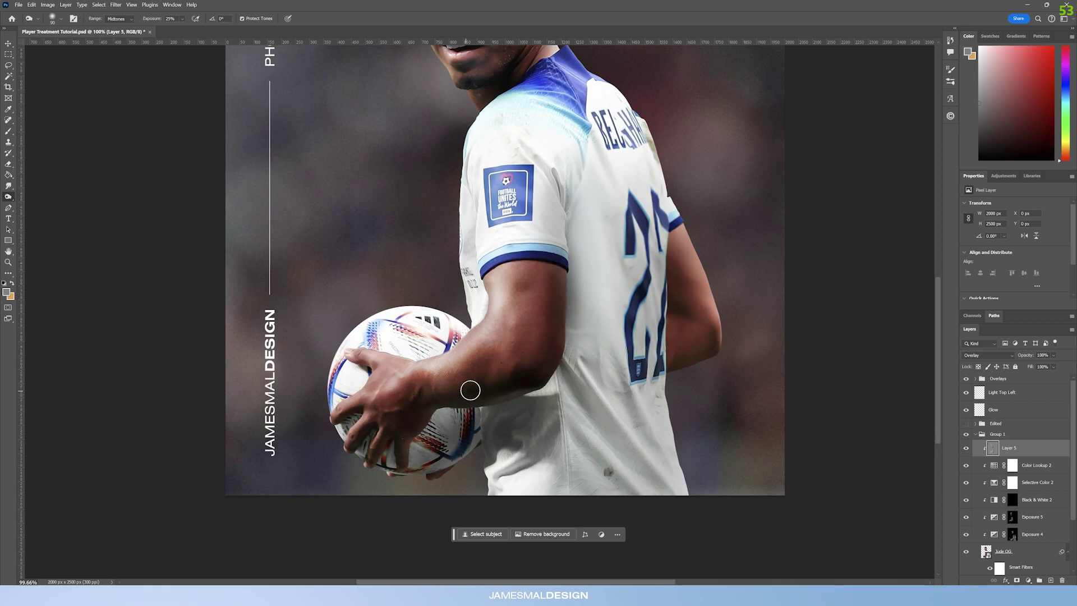
# Burn the back of the shirt around the number with a very large brush.
pyautogui.press(']')
pyautogui.press(']')
pyautogui.press(']')
pyautogui.press(']')
pyautogui.press(']')
pyautogui.press(']')
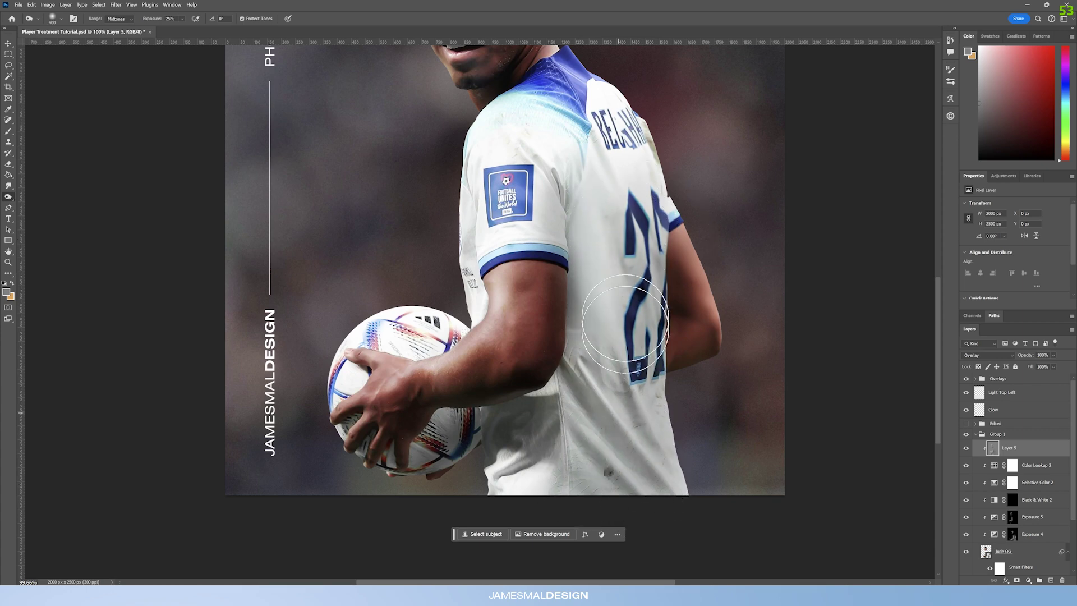
# Compare the full poster with and without the dodge and burn layer, checking the face and arm.
pyautogui.click(9, 262)
pyautogui.moveTo(488, 205)
pyautogui.mouseDown()
pyautogui.moveTo(443, 204)
pyautogui.moveTo(510, 283)
pyautogui.moveTo(529, 250)
pyautogui.moveTo(497, 205)
pyautogui.mouseUp()
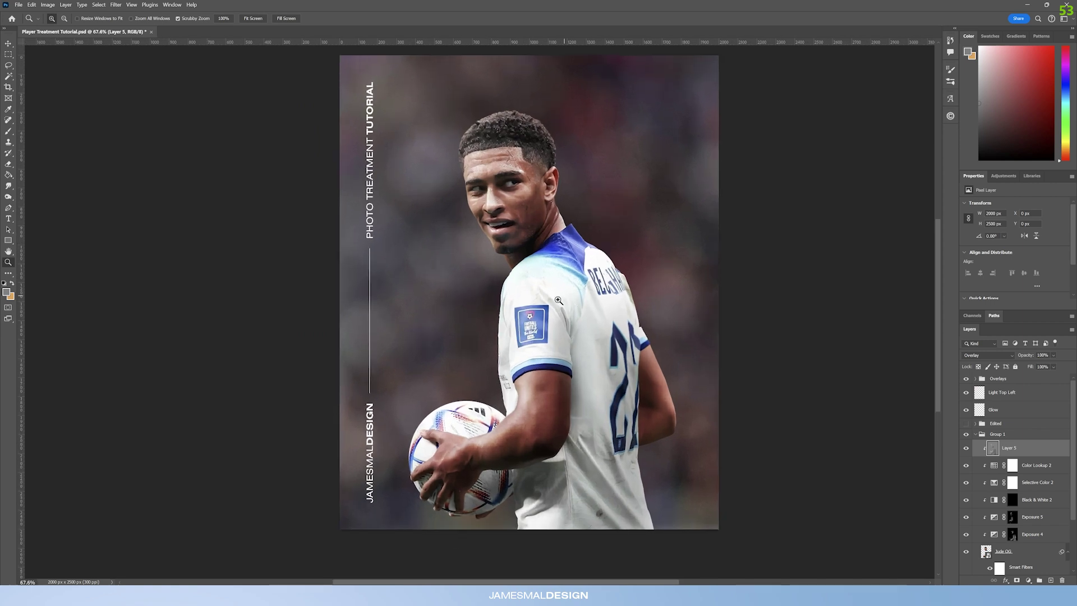
pyautogui.moveTo(547, 330); pyautogui.dragTo(540, 330)
pyautogui.moveTo(541, 379); pyautogui.dragTo(554, 378)
pyautogui.click(966, 448)
pyautogui.click(966, 448)
pyautogui.click(966, 448)
pyautogui.click(965, 448)
pyautogui.moveTo(573, 283); pyautogui.dragTo(556, 283)
pyautogui.moveTo(540, 233); pyautogui.dragTo(548, 233)
pyautogui.moveTo(550, 196); pyautogui.dragTo(560, 198)
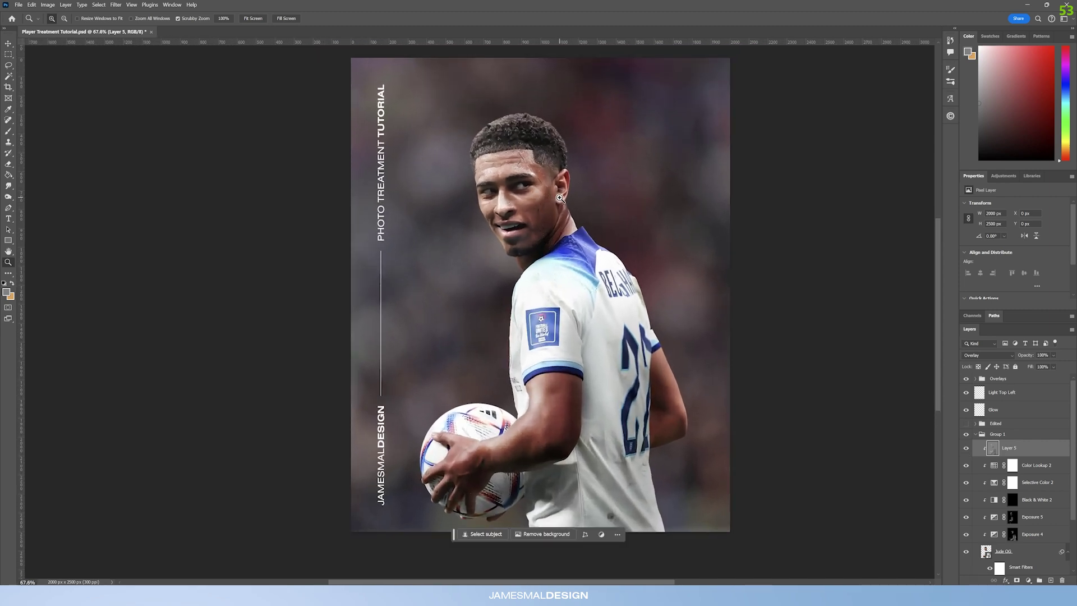
pyautogui.moveTo(553, 195); pyautogui.dragTo(544, 207)
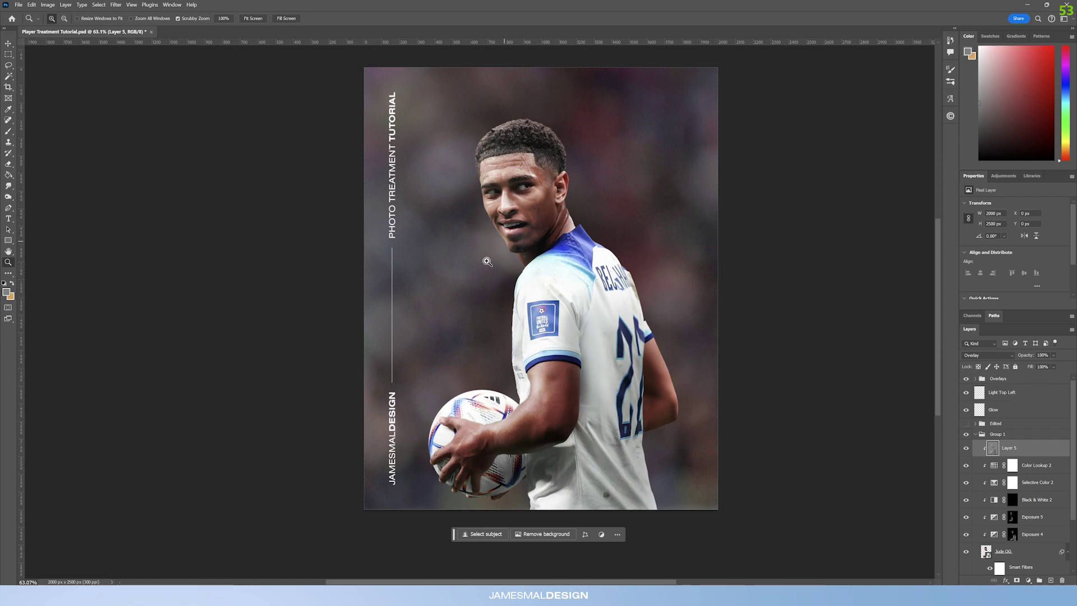
pyautogui.hotkey('ctrl', '0')
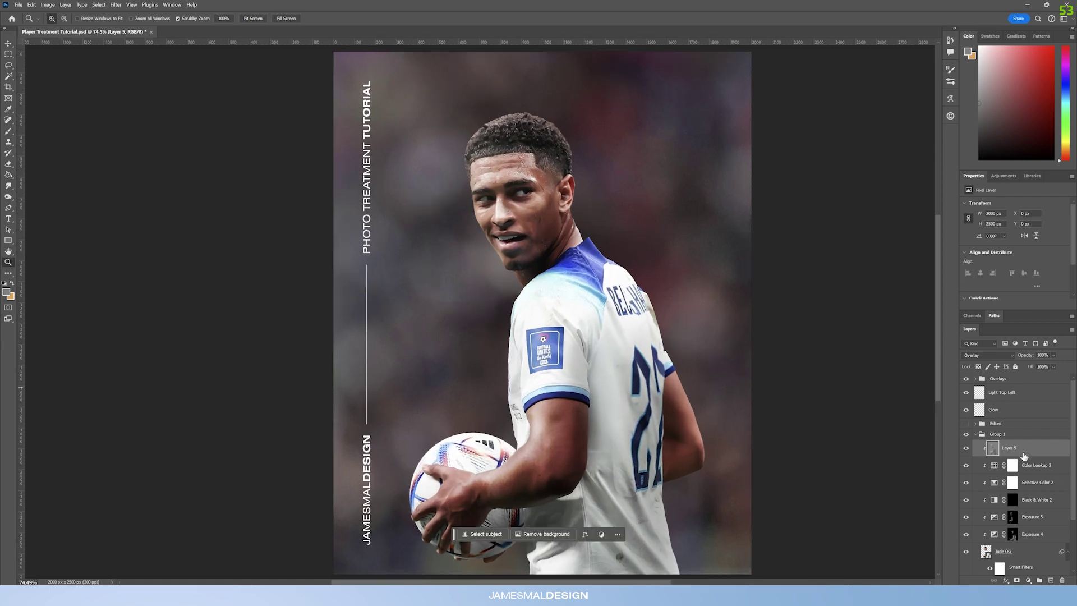
# Add a new layer above the dodge and burn layer and enlarge the Brush to cover the edge of the face.
pyautogui.click(1051, 581)
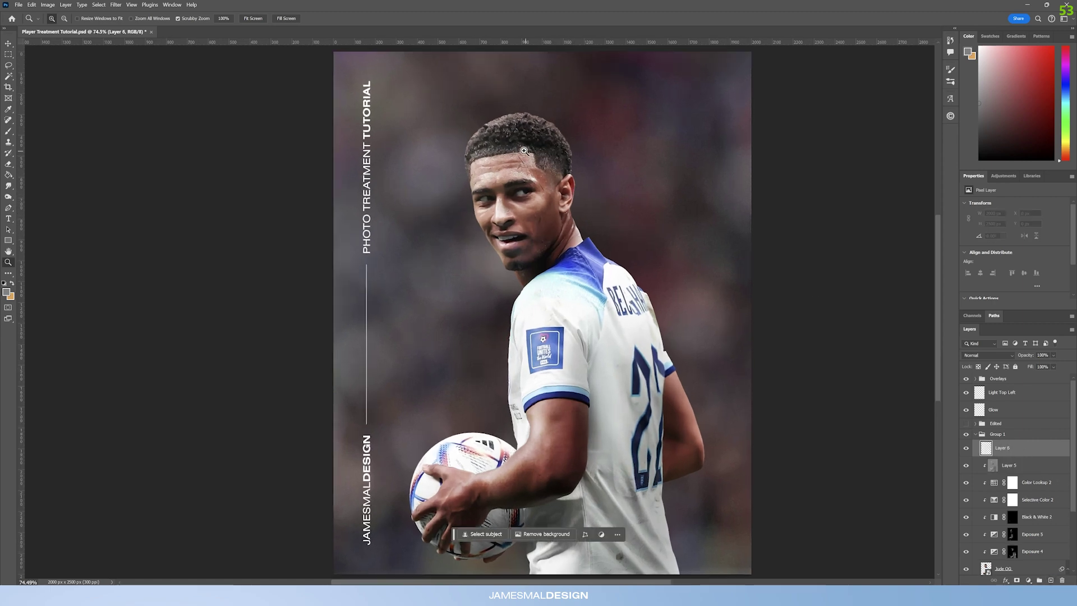
pyautogui.scroll(5, 524, 151)
pyautogui.click(9, 131)
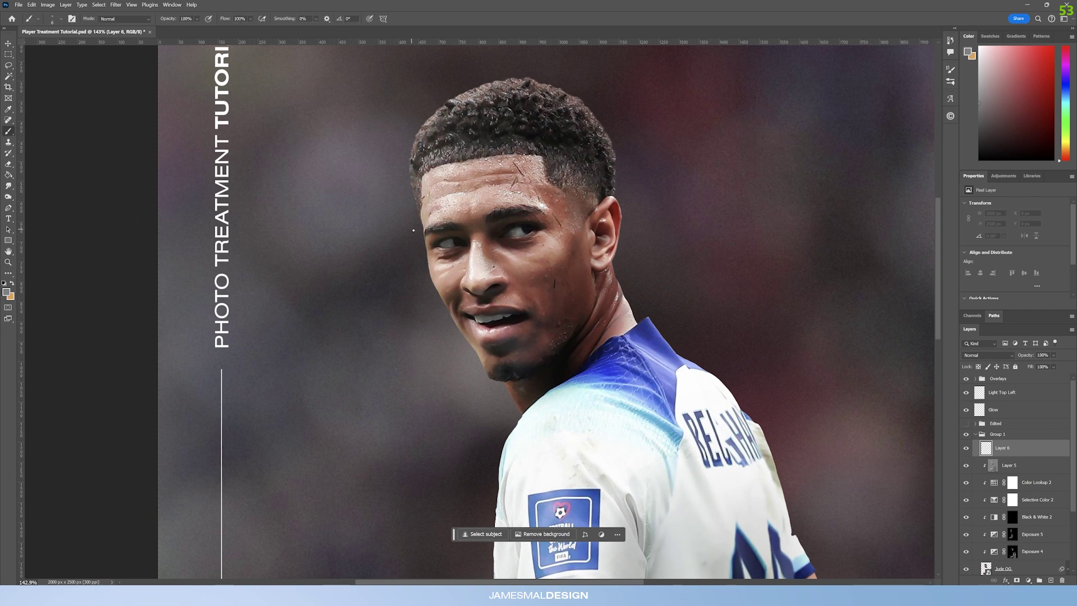
pyautogui.press(']')
pyautogui.press(']')
pyautogui.press(']')
pyautogui.press(']')
pyautogui.press(']')
pyautogui.press(']')
pyautogui.press(']')
pyautogui.press(']')
pyautogui.press(']')
pyautogui.press(']')
pyautogui.press(']')
pyautogui.press(']')
pyautogui.press(']')
pyautogui.press(']')
pyautogui.press('[')
# Set the foreground colour to orange #f0af62 and paint a soft stroke along the front edge of the head and face.
pyautogui.click(12, 283)
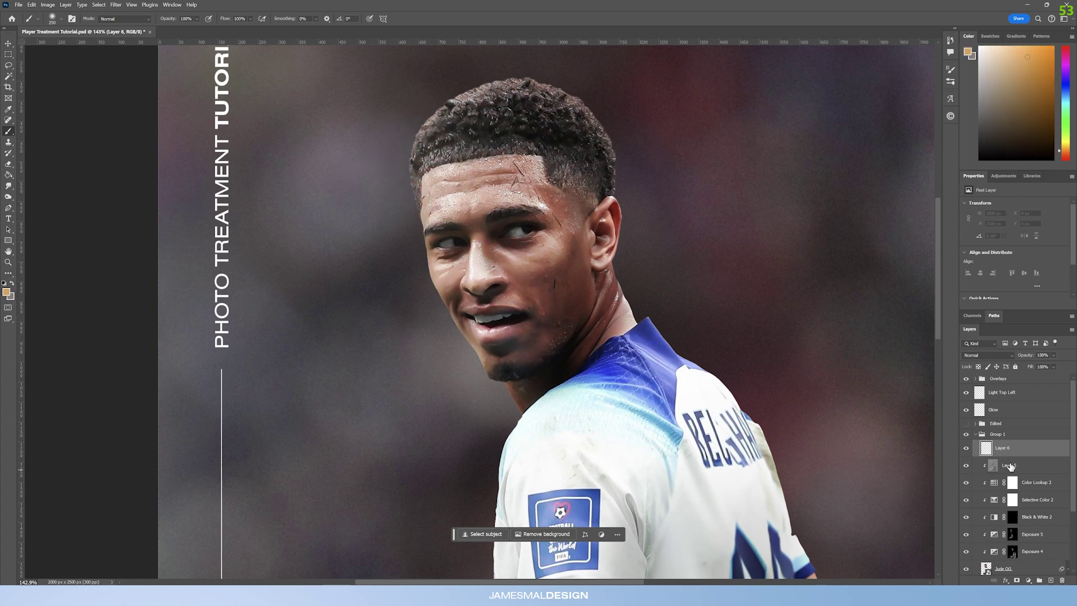
pyautogui.click(7, 292)
pyautogui.write('f0af62')
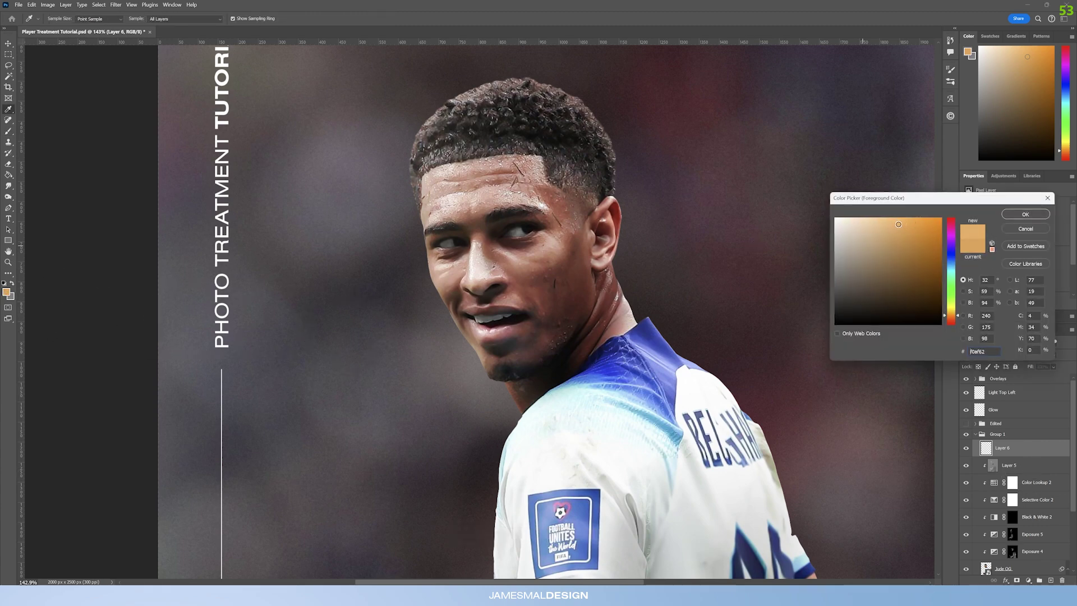
pyautogui.click(1024, 221)
pyautogui.moveTo(418, 134)
pyautogui.mouseDown()
pyautogui.moveTo(435, 112)
pyautogui.moveTo(430, 237)
pyautogui.moveTo(444, 308)
pyautogui.moveTo(452, 118)
pyautogui.mouseUp()
# Trim the outer edge of the orange stroke around the face with a smaller Eraser brush.
pyautogui.click(8, 164)
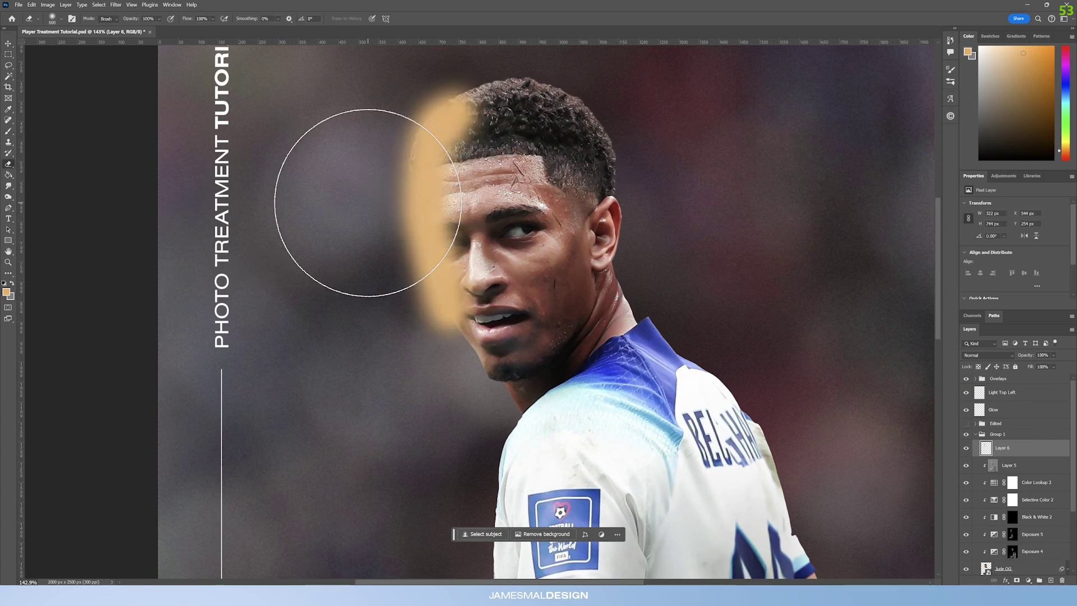
pyautogui.press('[')
pyautogui.press('[')
pyautogui.press('[')
pyautogui.press('[')
pyautogui.press('[')
pyautogui.moveTo(347, 197); pyautogui.dragTo(431, 381)
pyautogui.moveTo(370, 269); pyautogui.dragTo(453, 396)
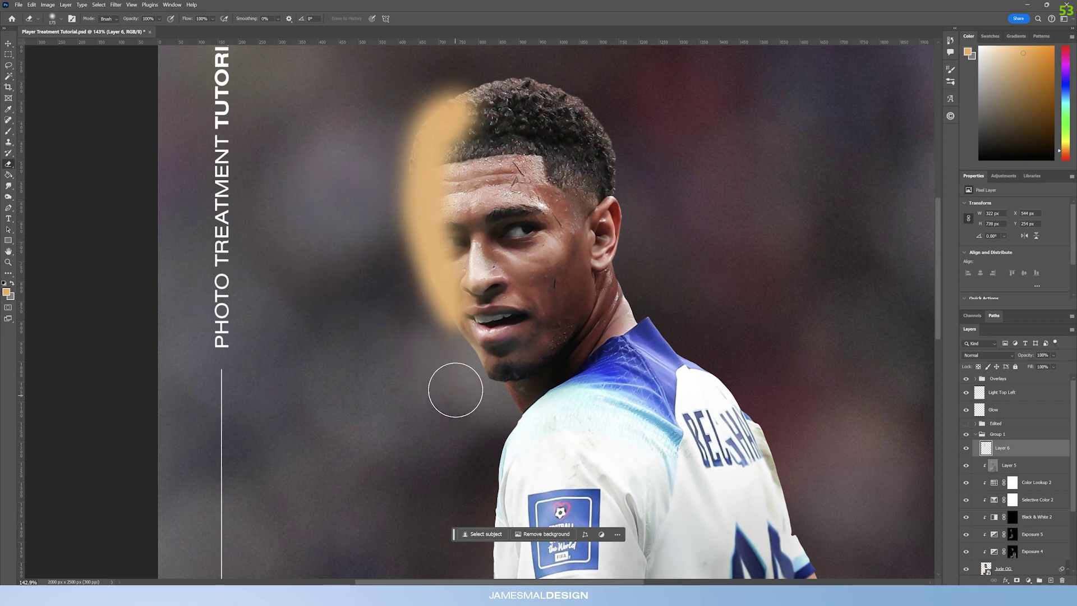
pyautogui.moveTo(490, 296)
pyautogui.mouseDown()
pyautogui.moveTo(409, 315)
pyautogui.moveTo(377, 110)
pyautogui.mouseUp()
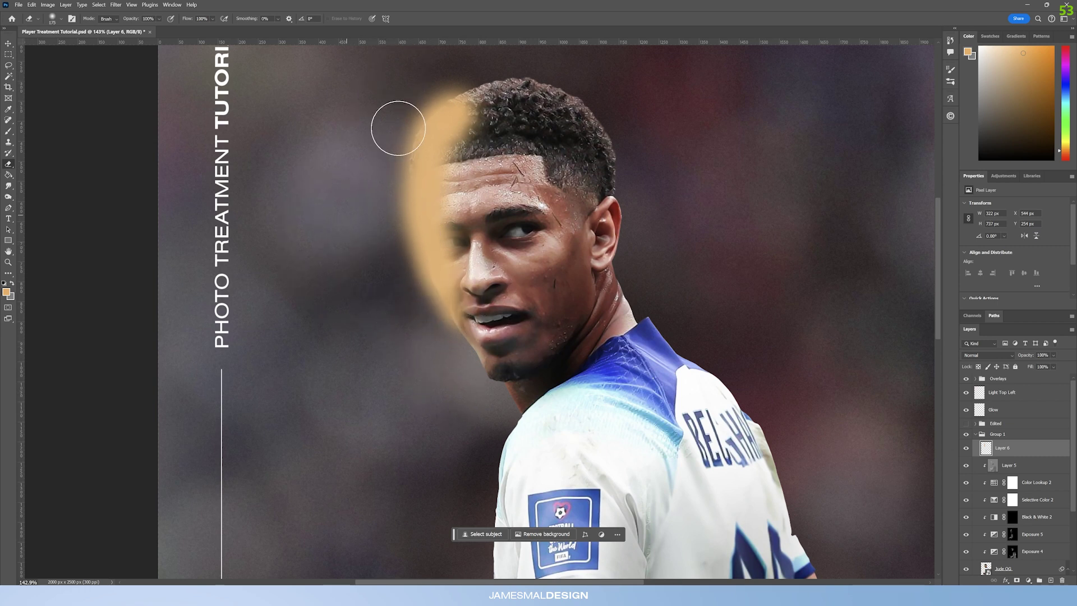
# Set the orange layer's blending mode to Linear Dodge (Add) and its opacity to 7%.
pyautogui.click(988, 355)
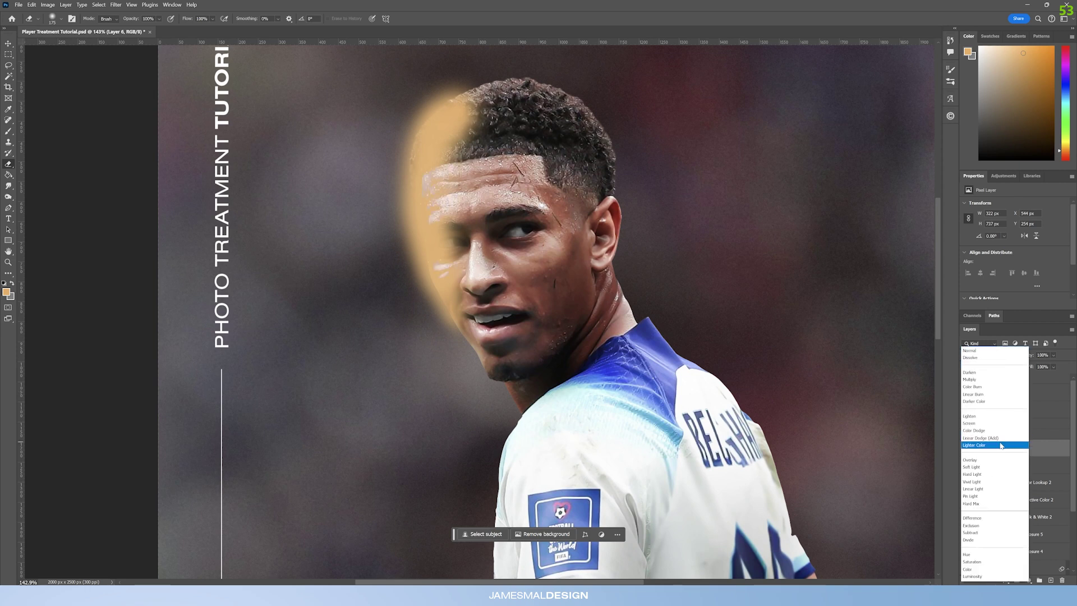
pyautogui.click(1000, 438)
pyautogui.moveTo(1020, 355)
pyautogui.mouseDown()
pyautogui.moveTo(438, 401)
pyautogui.moveTo(448, 402)
pyautogui.mouseUp()
pyautogui.write('9')
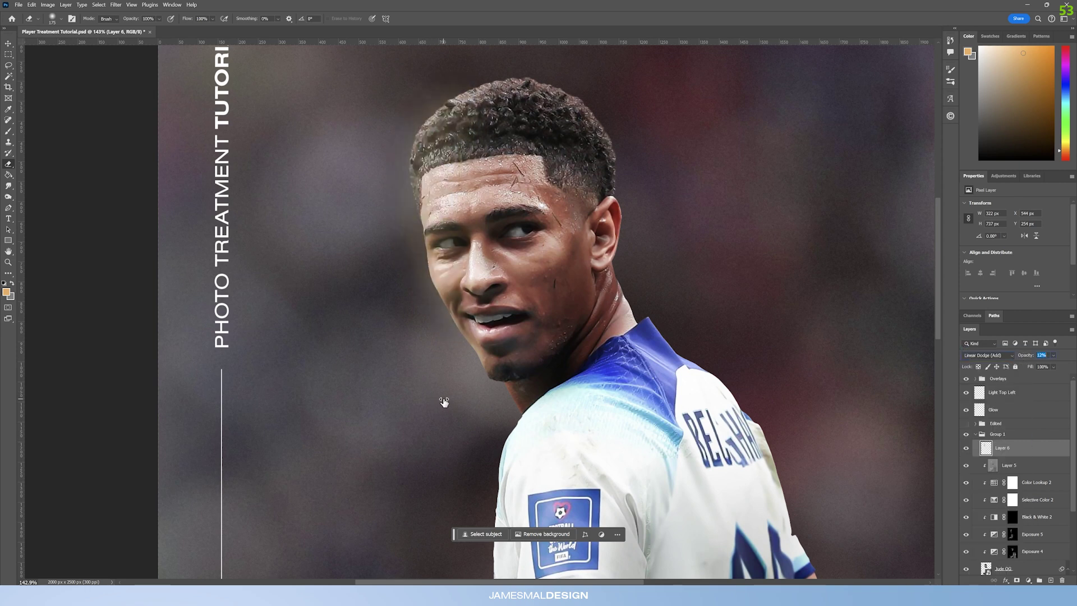
pyautogui.moveTo(442, 403); pyautogui.dragTo(441, 402)
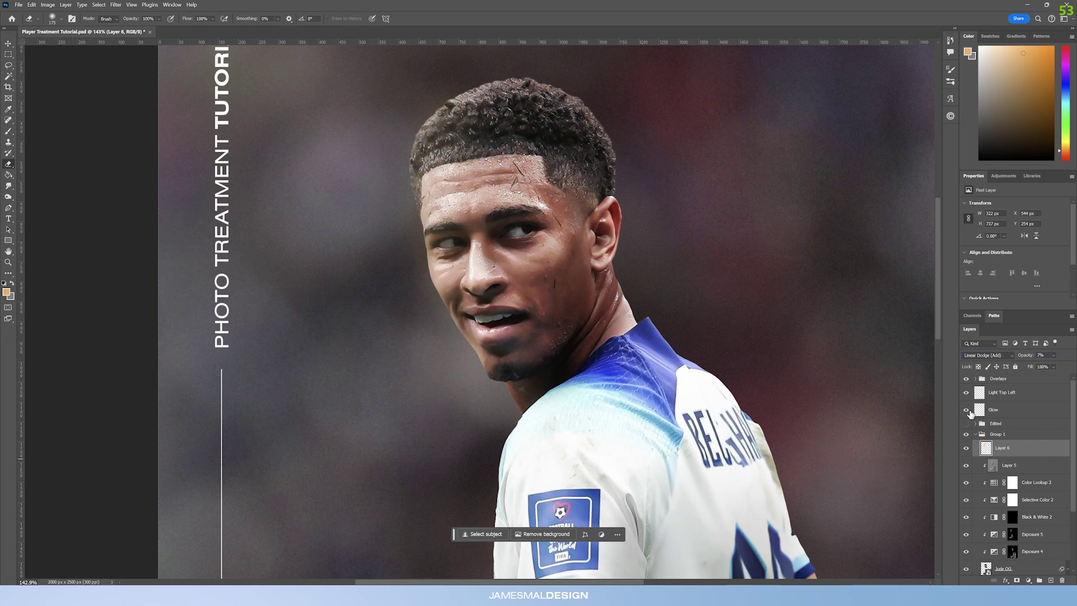
# Hide the Glow layer and inspect the head without it.
pyautogui.click(965, 410)
pyautogui.click(8, 262)
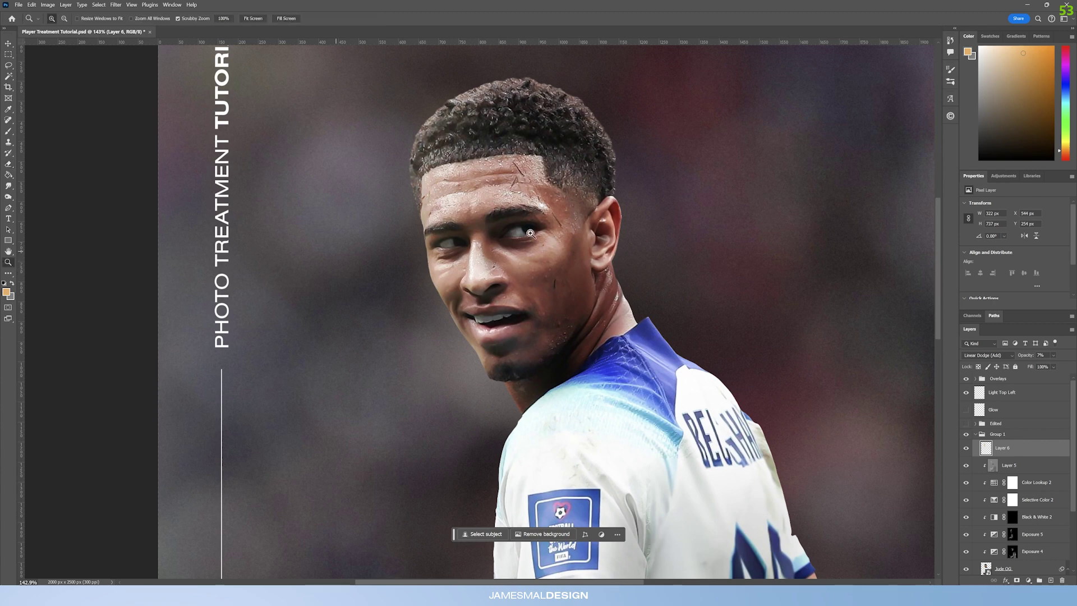
pyautogui.hotkey('ctrl', '0')
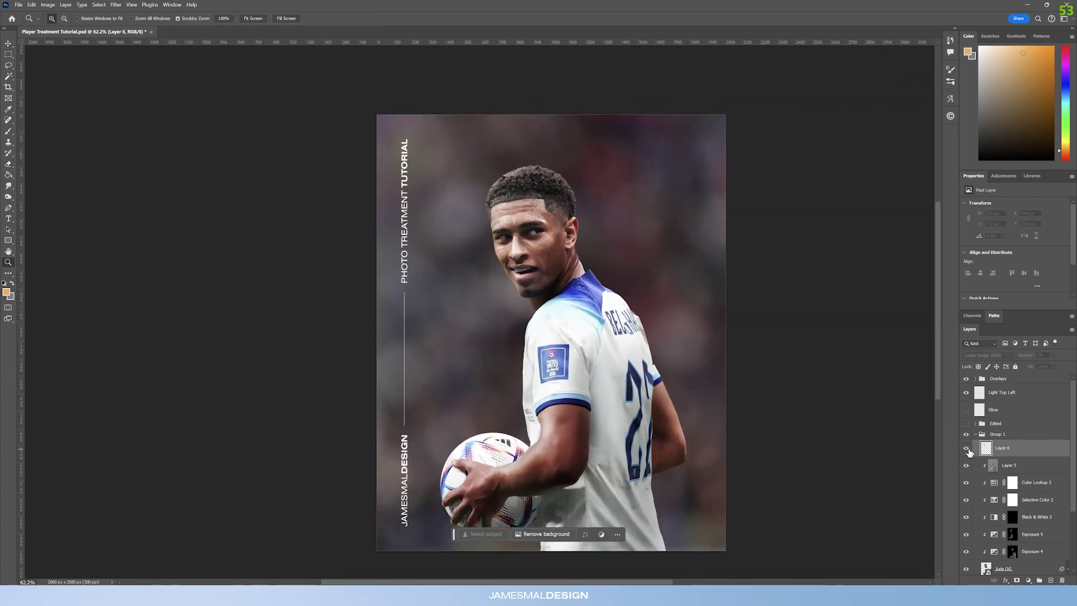
pyautogui.moveTo(518, 216); pyautogui.dragTo(535, 223)
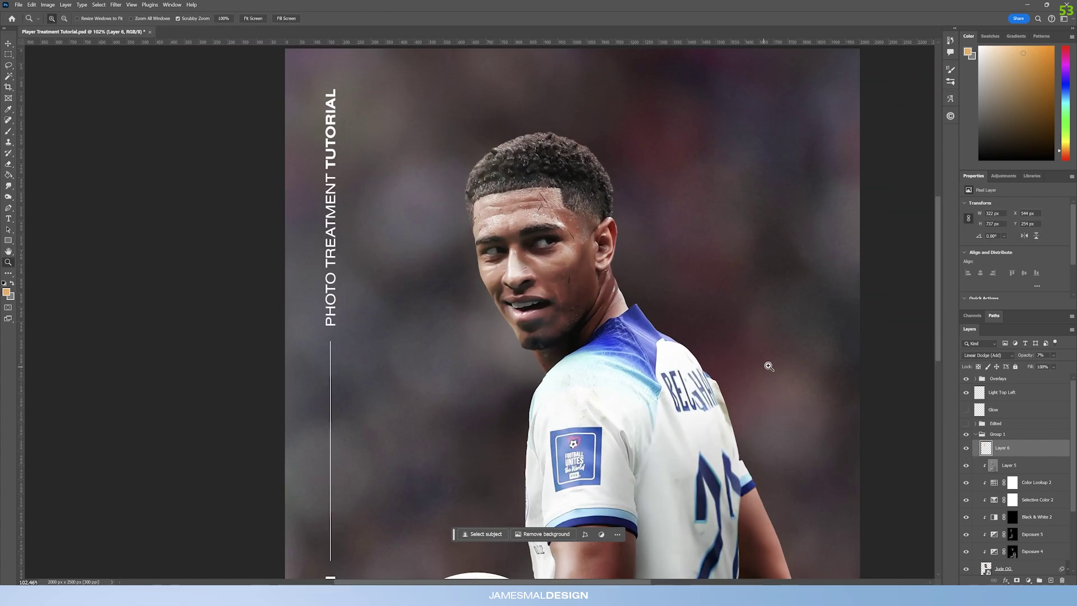
# Trim the orange stroke's outer edge above the head with a 200 px Eraser brush.
pyautogui.click(8, 164)
pyautogui.press(']')
pyautogui.press(']')
pyautogui.press(']')
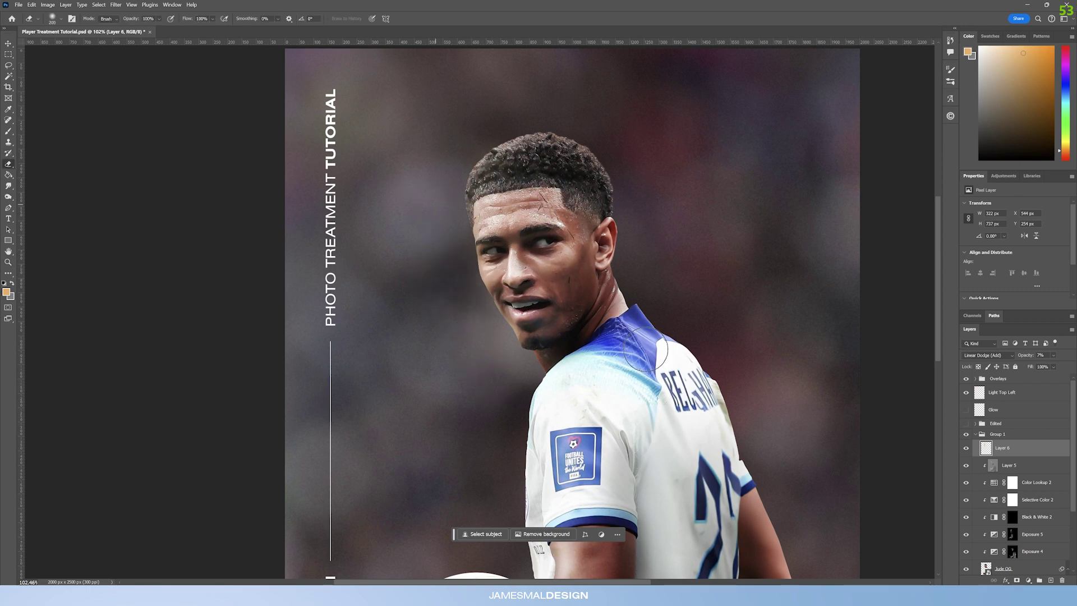
# Compare the player with and without the orange stroke layer, both close up and in the whole poster.
pyautogui.click(966, 448)
pyautogui.click(966, 447)
pyautogui.click(966, 448)
pyautogui.click(966, 449)
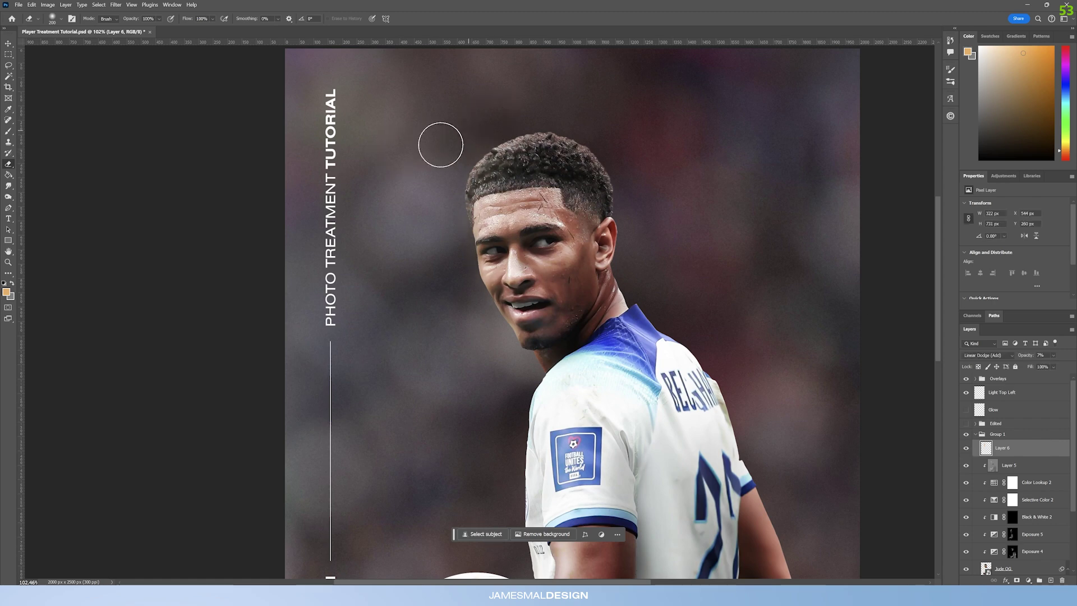
pyautogui.click(9, 262)
pyautogui.moveTo(529, 220); pyautogui.dragTo(516, 236)
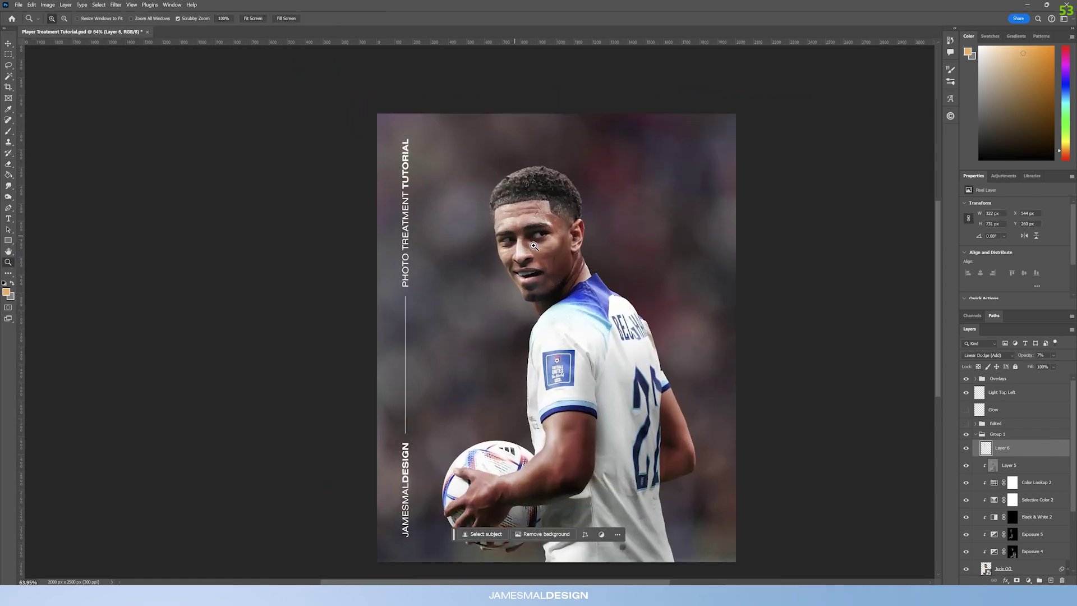
pyautogui.scroll(-1, 537, 405)
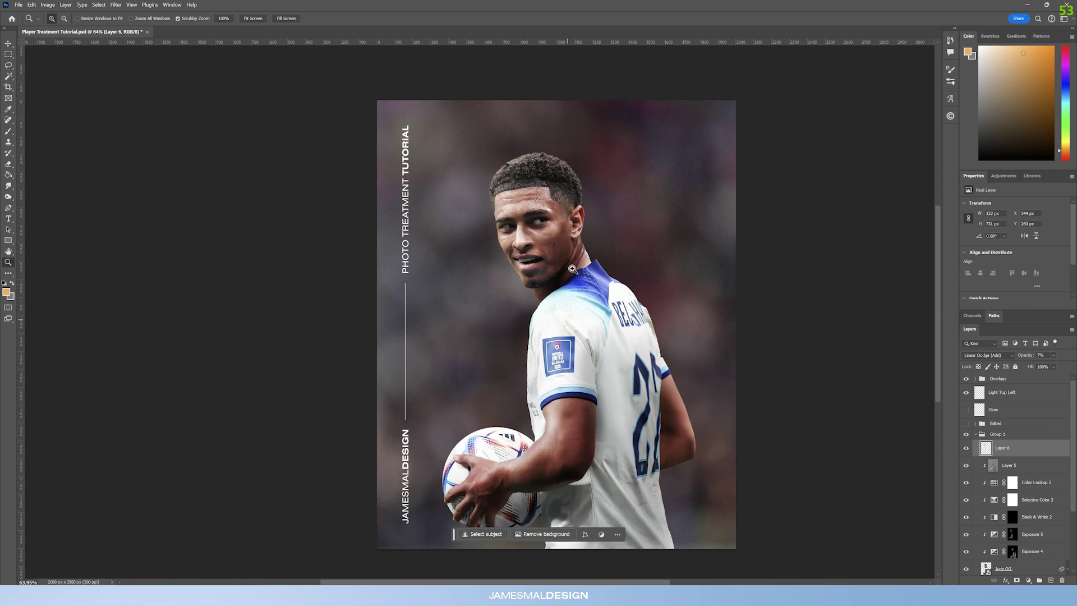
pyautogui.moveTo(548, 222); pyautogui.dragTo(560, 232)
# Add a Hue/Saturation adjustment layer above the dodge and burn layer, clipped to the player.
pyautogui.click(1041, 470)
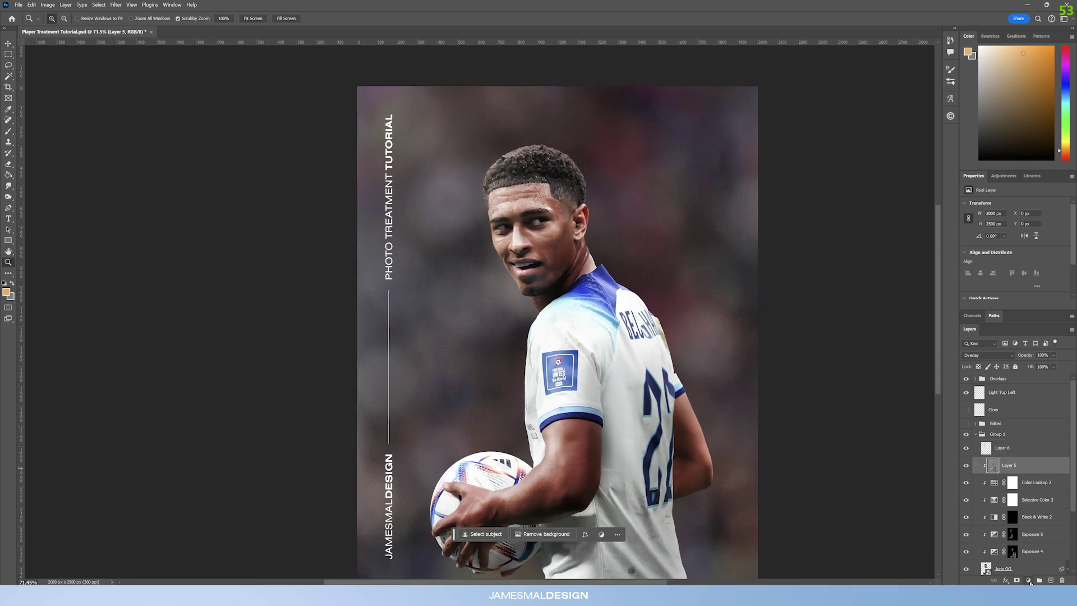
pyautogui.click(1030, 581)
pyautogui.click(1035, 508)
pyautogui.moveTo(1031, 466)
pyautogui.mouseDown()
pyautogui.moveTo(1026, 486)
pyautogui.moveTo(1031, 459)
pyautogui.mouseUp()
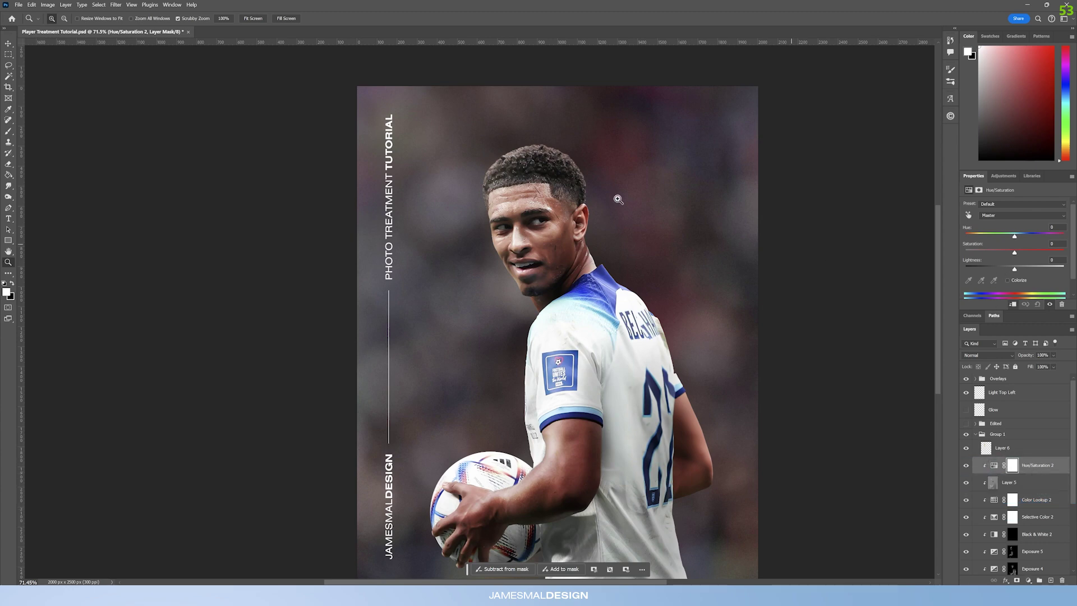
# Colorize the Hue/Saturation adjustment with hue 32, saturation 49 and lightness +39.
pyautogui.click(538, 188)
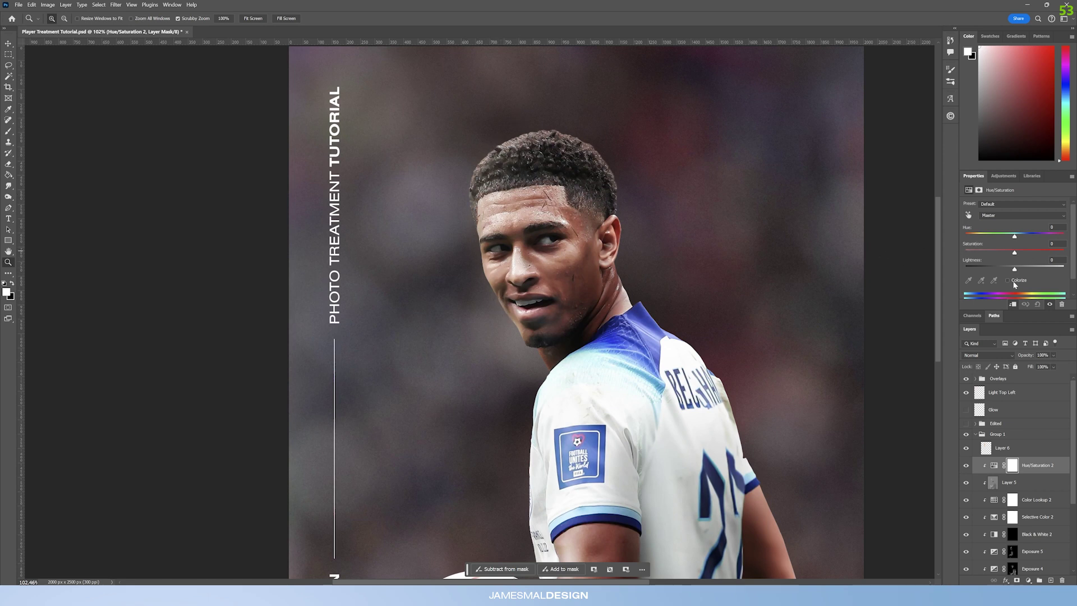
pyautogui.click(1015, 282)
pyautogui.hotkey('ctrl', '+')
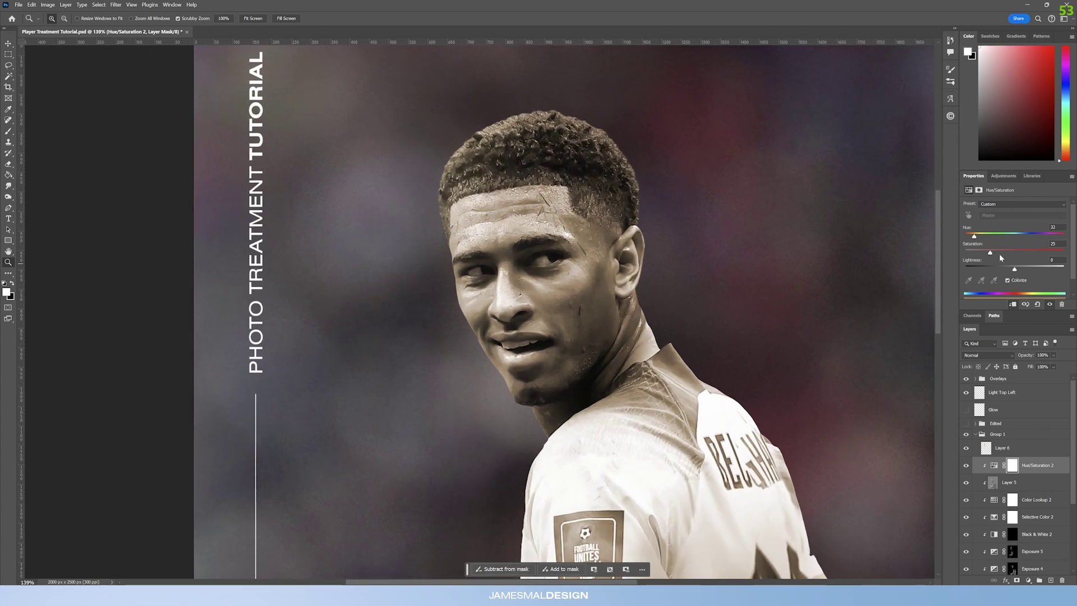
pyautogui.moveTo(1016, 270); pyautogui.dragTo(1033, 269)
pyautogui.moveTo(515, 160); pyautogui.dragTo(549, 182)
# Set the Hue/Saturation layer's blending mode to Linear Dodge (Add) and invert its mask to black.
pyautogui.click(994, 465)
pyautogui.click(989, 355)
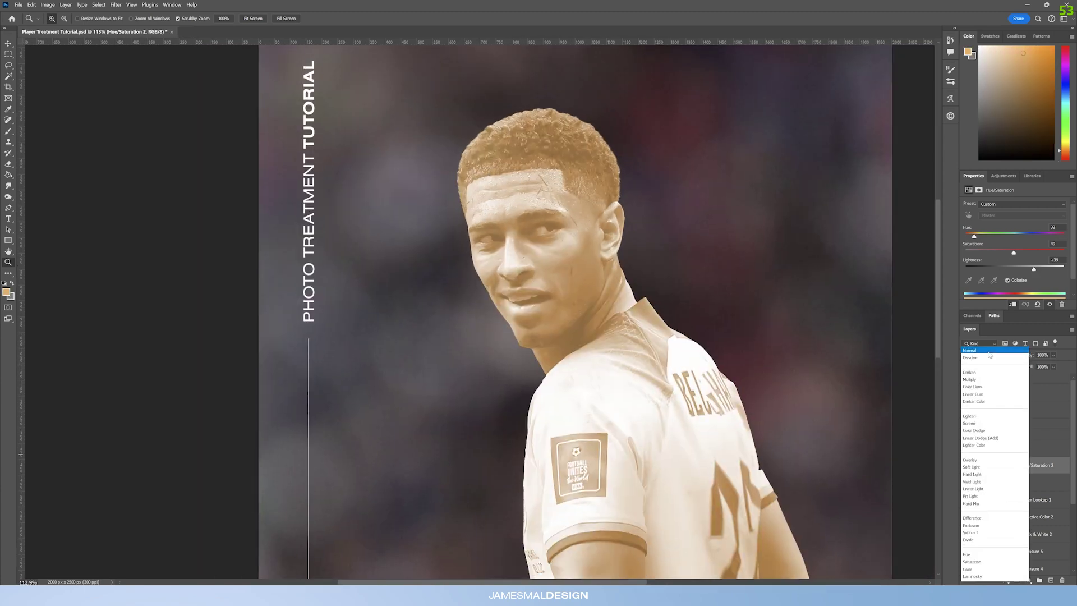
pyautogui.click(984, 437)
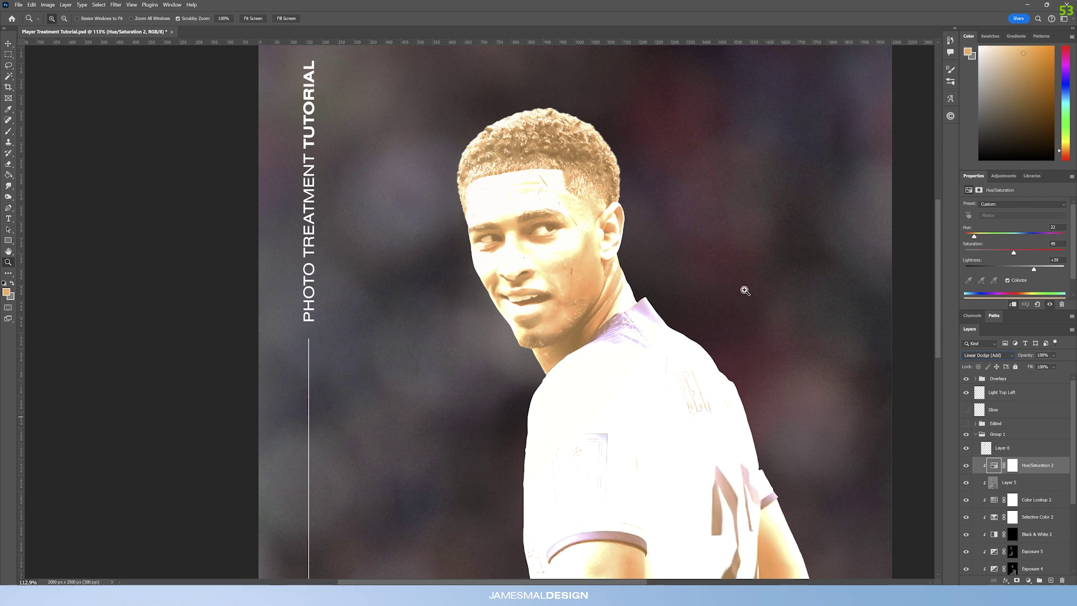
pyautogui.click(1013, 465)
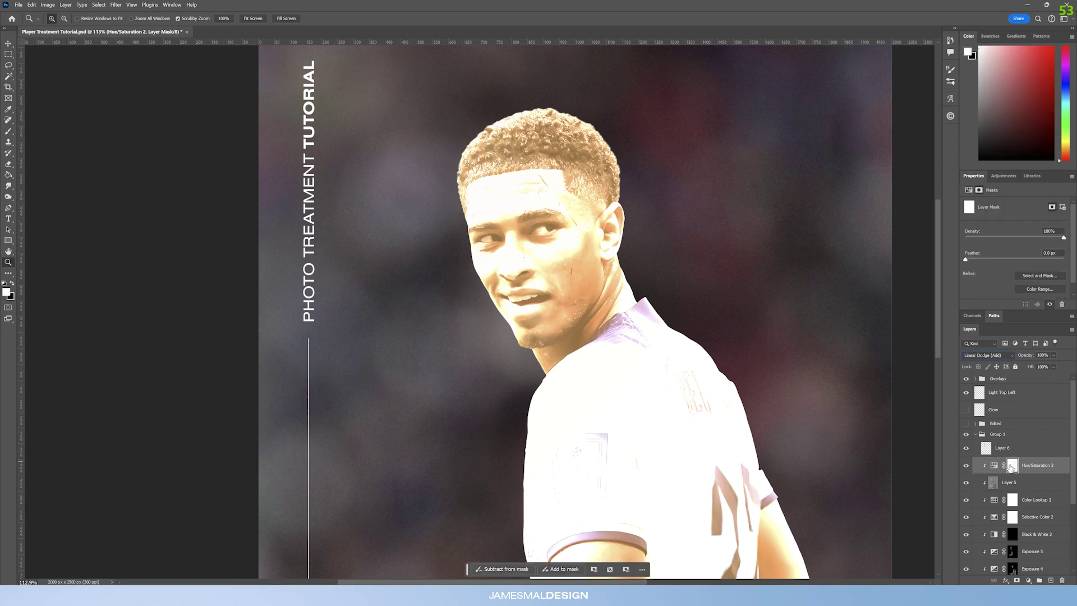
pyautogui.hotkey('ctrl', 'i')
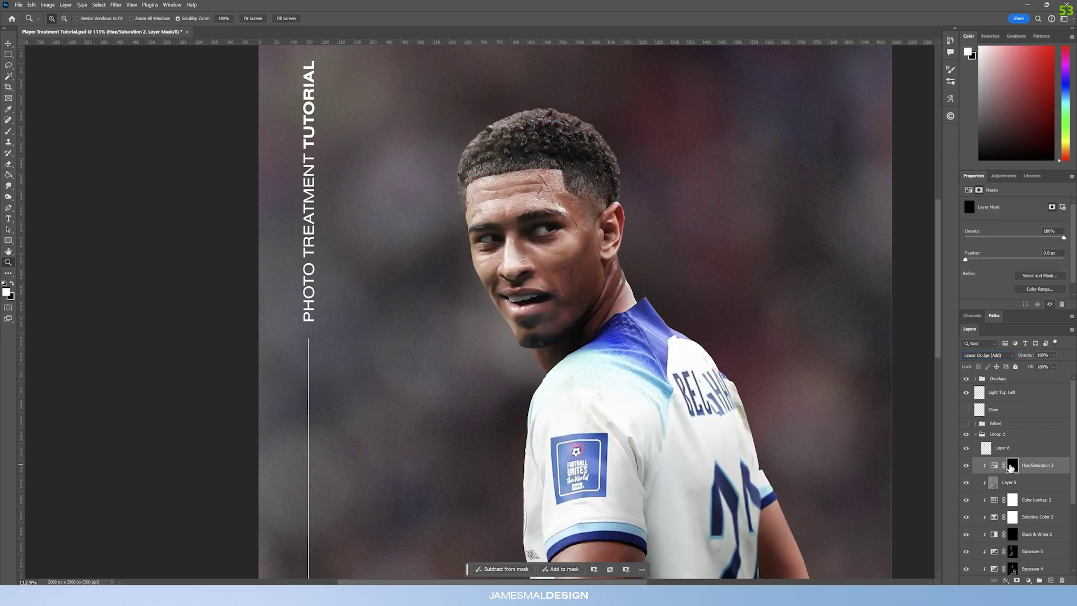
# Paint white on the Hue/Saturation mask over the front of the hair and face with a large Brush at 11% opacity.
pyautogui.click(514, 125)
pyautogui.click(8, 132)
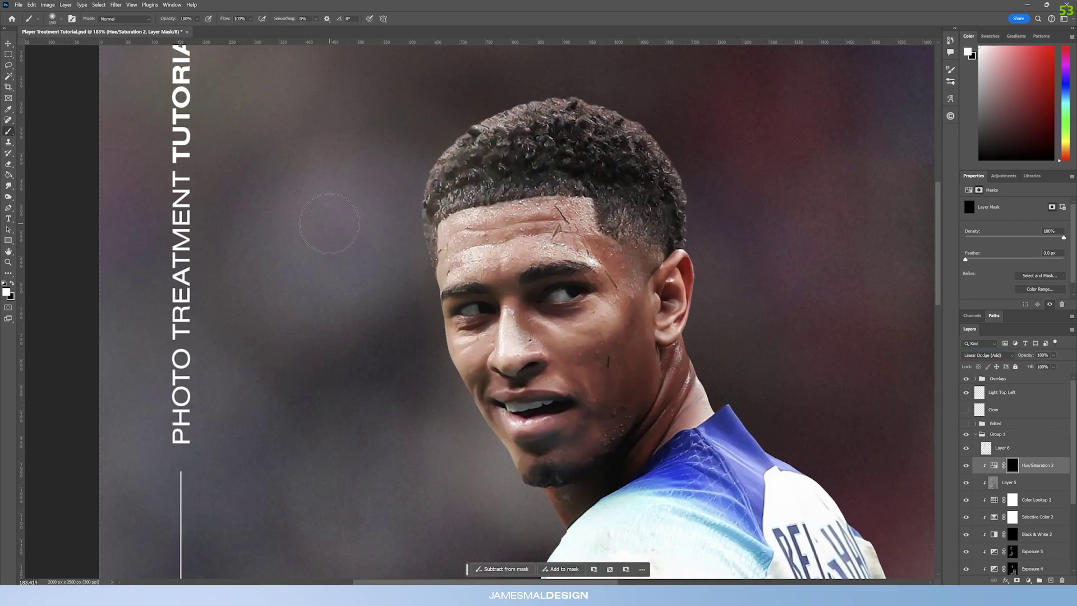
pyautogui.moveTo(172, 21); pyautogui.dragTo(81, 62)
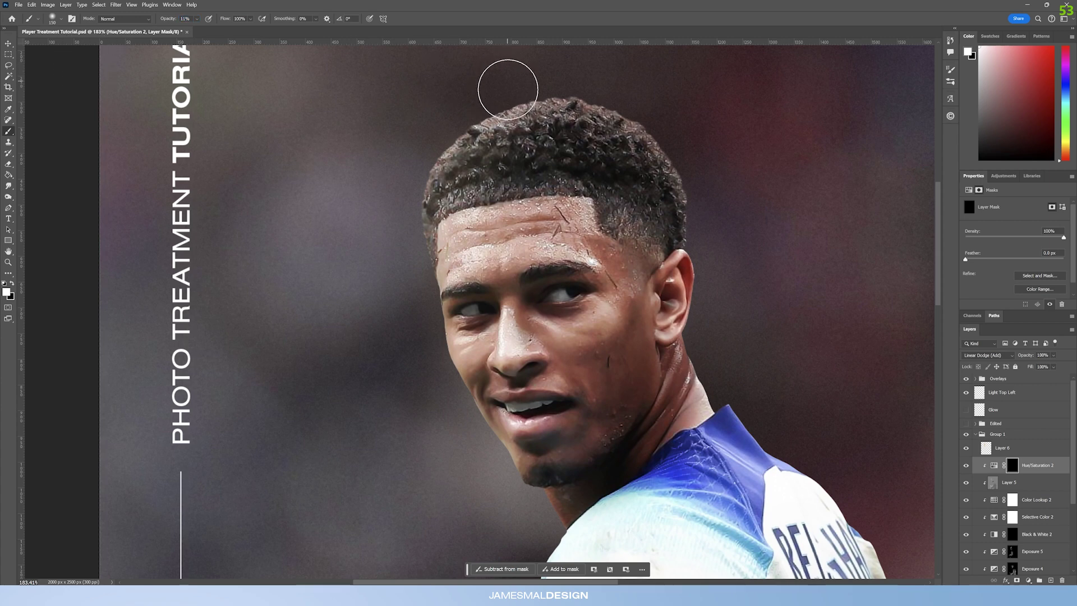
pyautogui.press(']')
pyautogui.press(']')
pyautogui.press(']')
pyautogui.press(']')
pyautogui.press(']')
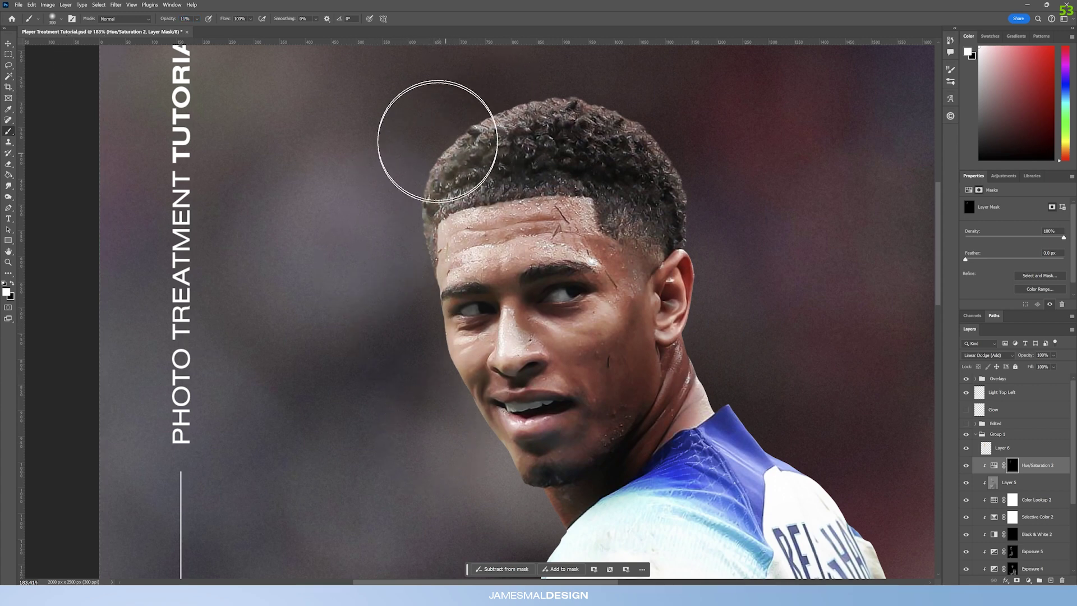
pyautogui.press('[')
pyautogui.press('[')
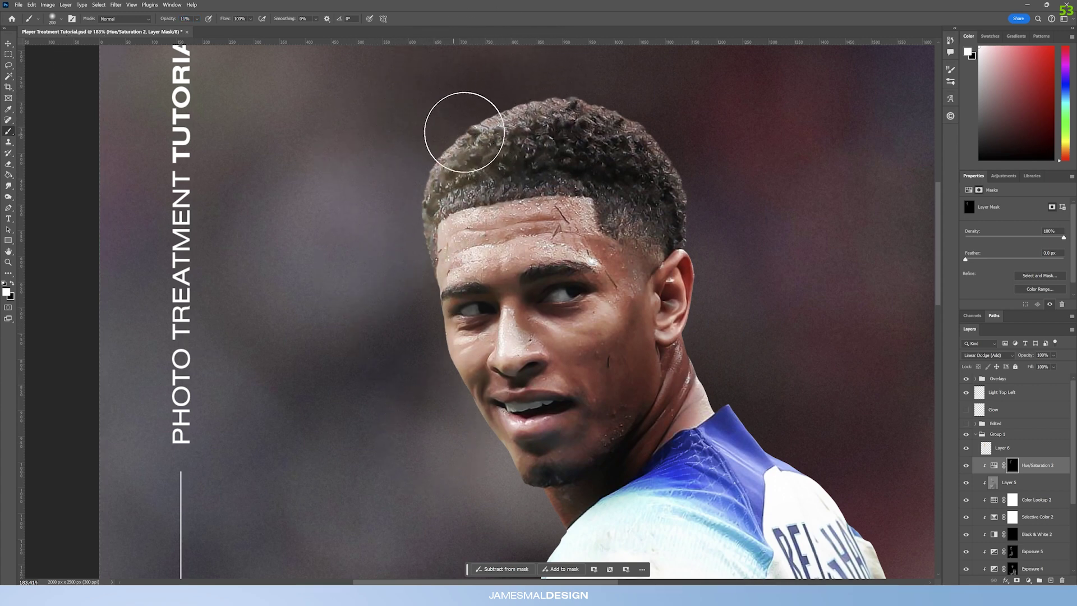
pyautogui.press(']')
pyautogui.press(']')
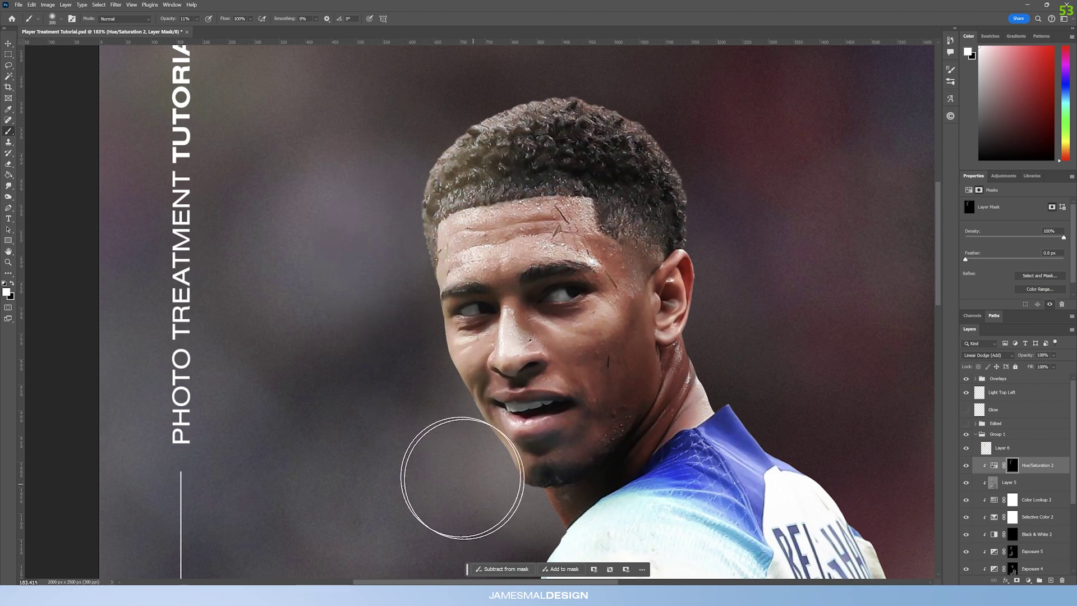
# Paint the orange light onto the shoulder, forearm and hand in the same mask with a smaller Brush.
pyautogui.scroll(-5, 426, 443)
pyautogui.press('[')
pyautogui.press('[')
pyautogui.press('[')
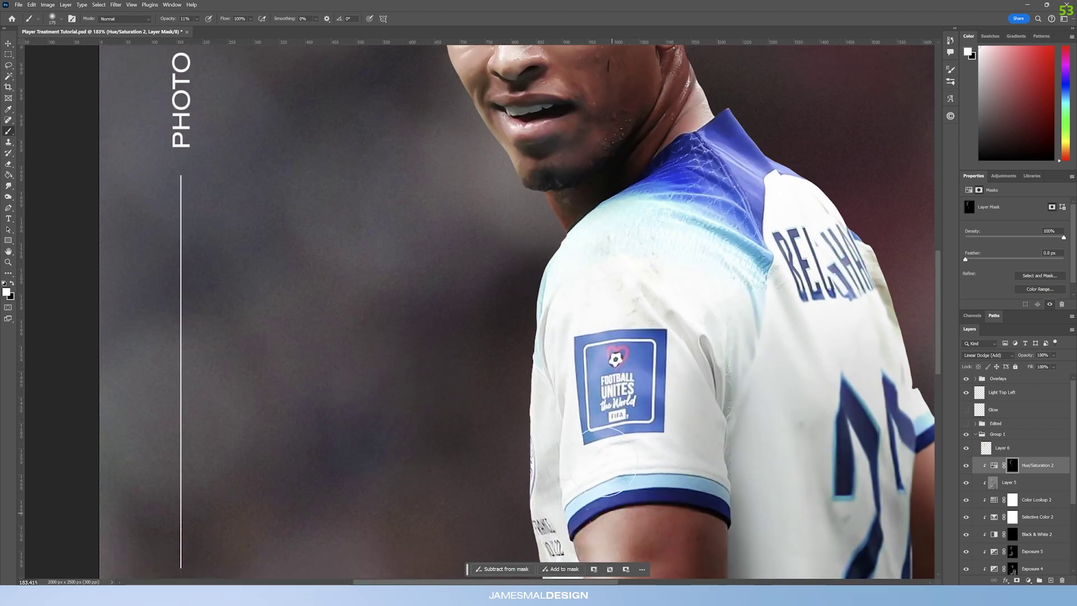
pyautogui.scroll(-4, 600, 508)
pyautogui.moveTo(624, 306); pyautogui.dragTo(603, 382)
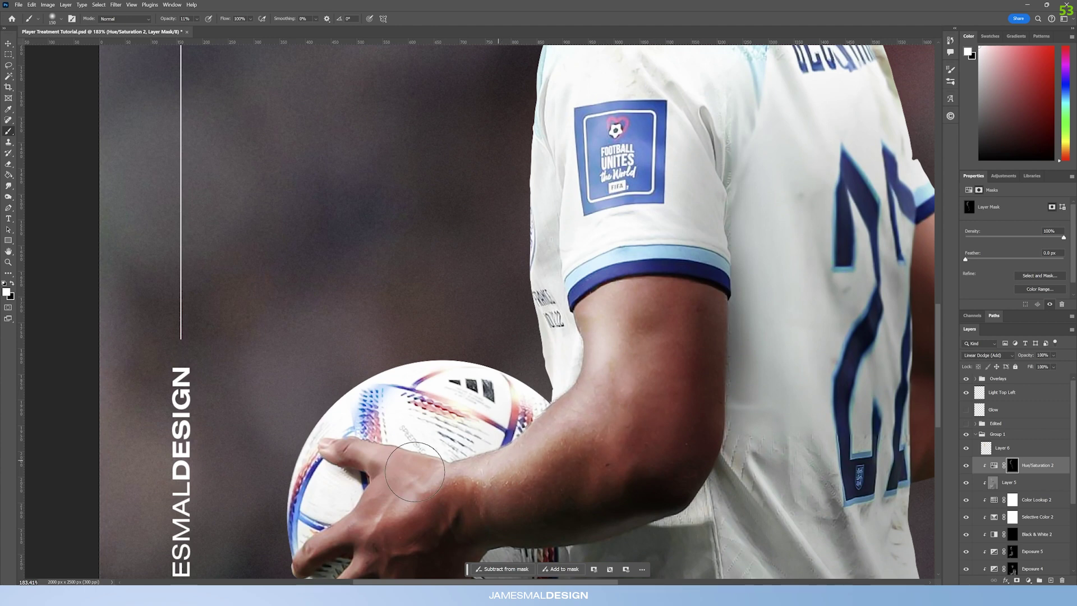
# Compare the whole poster and the head with and without the Hue/Saturation glow.
pyautogui.press('z')
pyautogui.moveTo(547, 250); pyautogui.dragTo(514, 238)
pyautogui.click(515, 239)
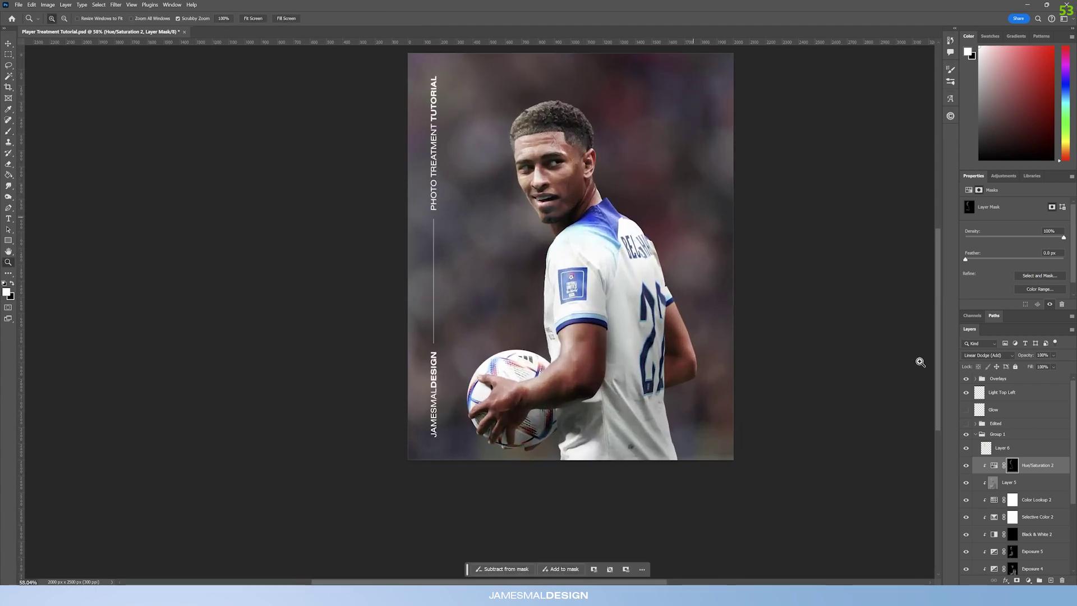
pyautogui.click(967, 466)
pyautogui.click(966, 467)
pyautogui.click(967, 466)
pyautogui.click(967, 466)
pyautogui.click(966, 466)
pyautogui.click(966, 466)
pyautogui.moveTo(562, 103); pyautogui.dragTo(556, 176)
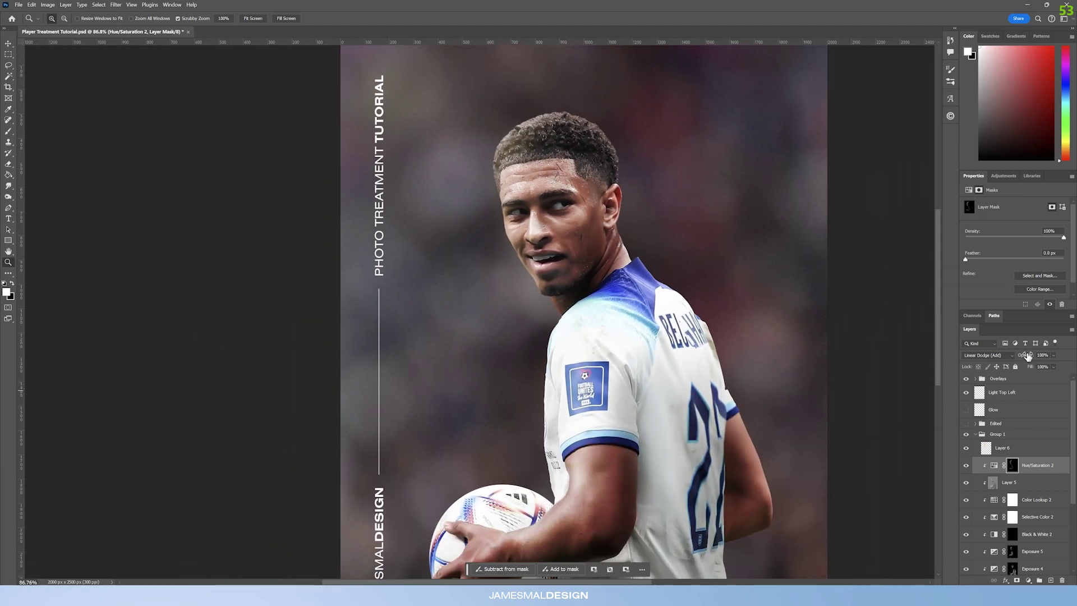
pyautogui.click(967, 466)
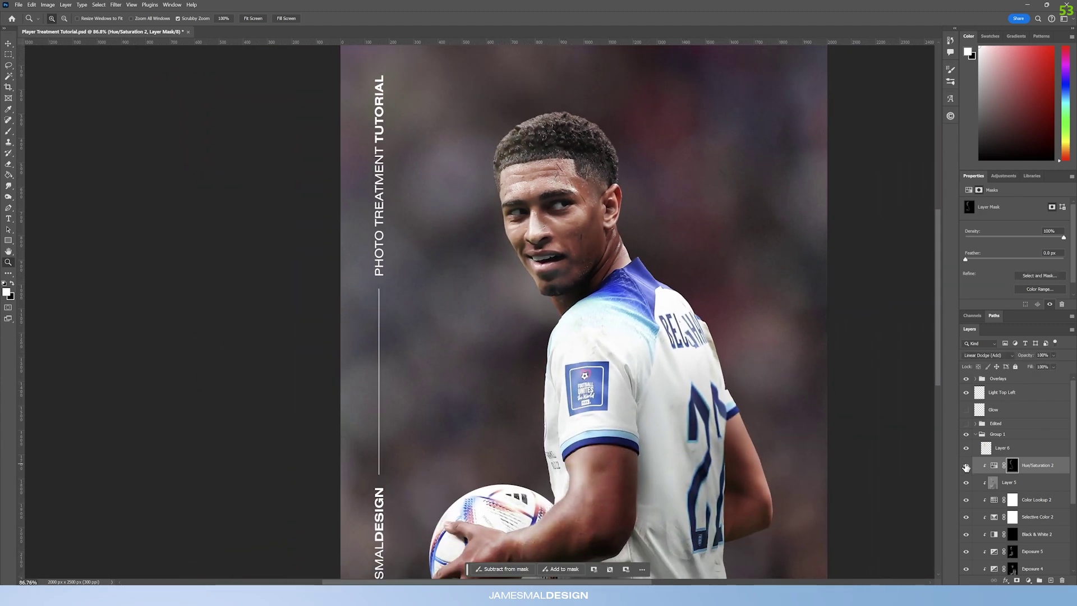
pyautogui.click(966, 466)
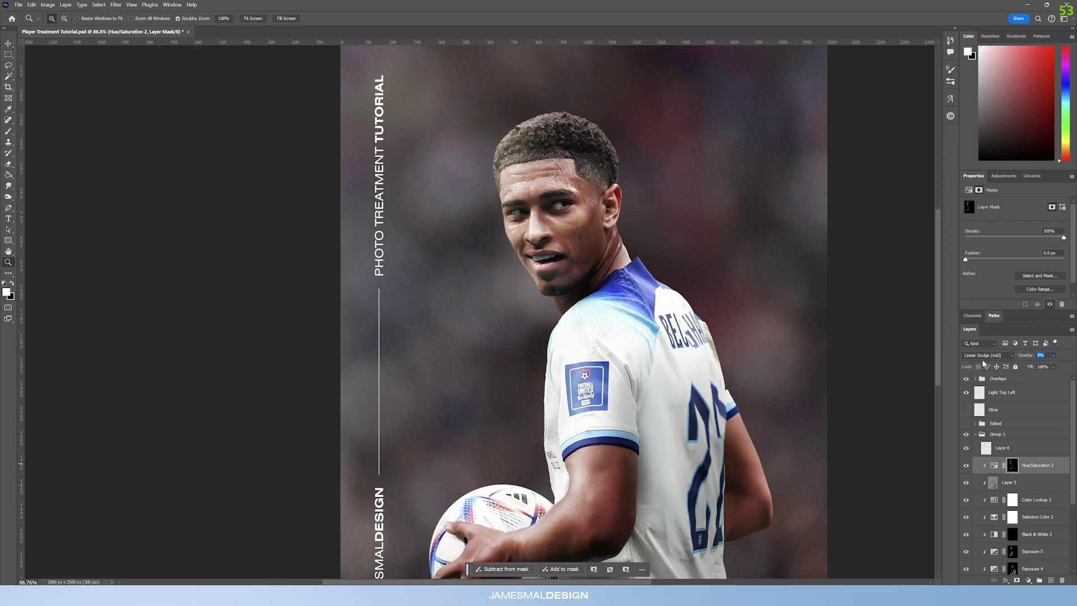
# Set the Hue/Saturation glow layer's opacity to 58% and check the result with the layer off and on.
pyautogui.moveTo(982, 363); pyautogui.dragTo(993, 365)
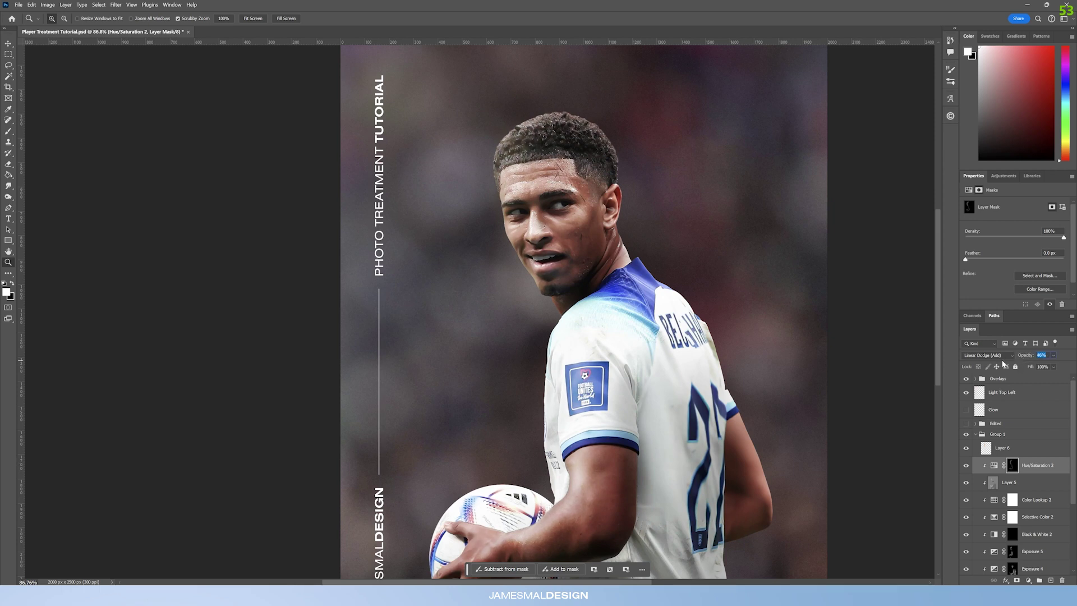
pyautogui.moveTo(1007, 364); pyautogui.dragTo(1009, 365)
pyautogui.click(966, 467)
pyautogui.click(965, 467)
pyautogui.click(964, 466)
pyautogui.click(964, 466)
pyautogui.moveTo(552, 161); pyautogui.dragTo(576, 223)
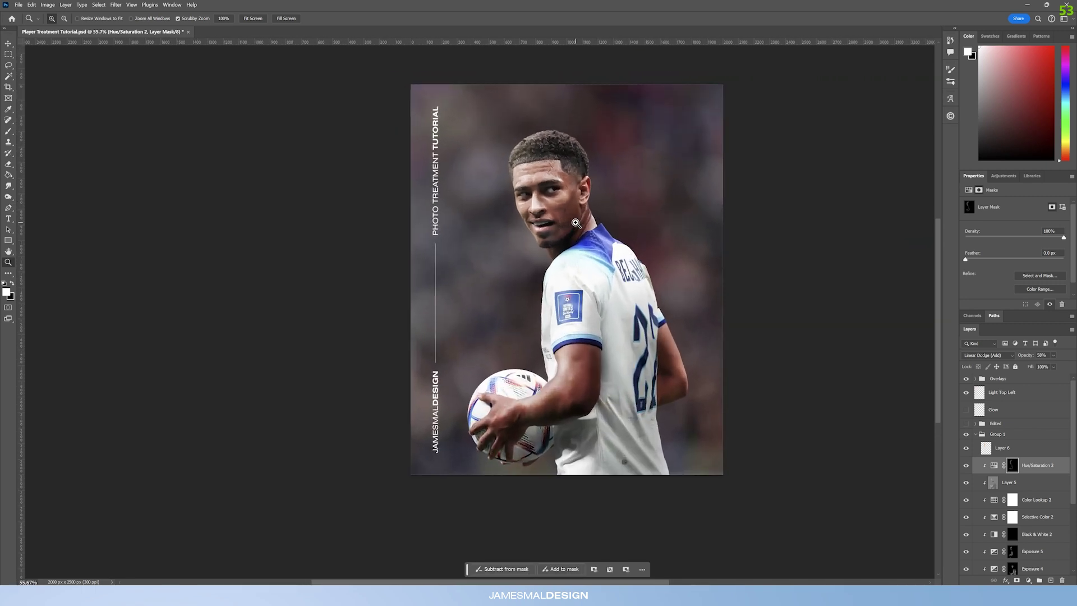
# Convert the player photo and all its clipped layers up to the Hue/Saturation glow into one smart object.
pyautogui.click(1024, 465)
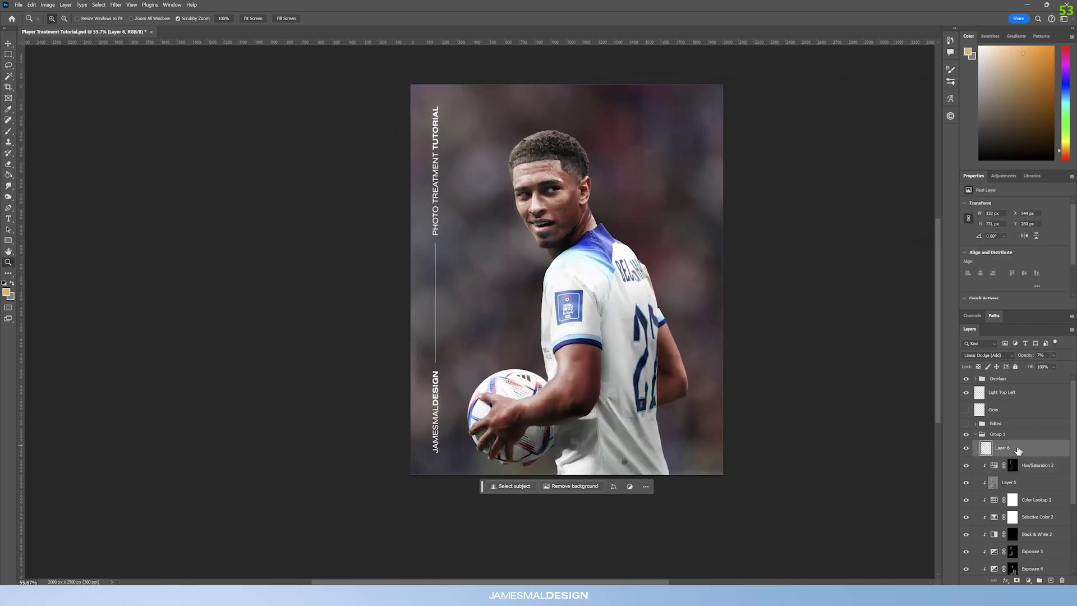
pyautogui.scroll(-3, 1036, 483)
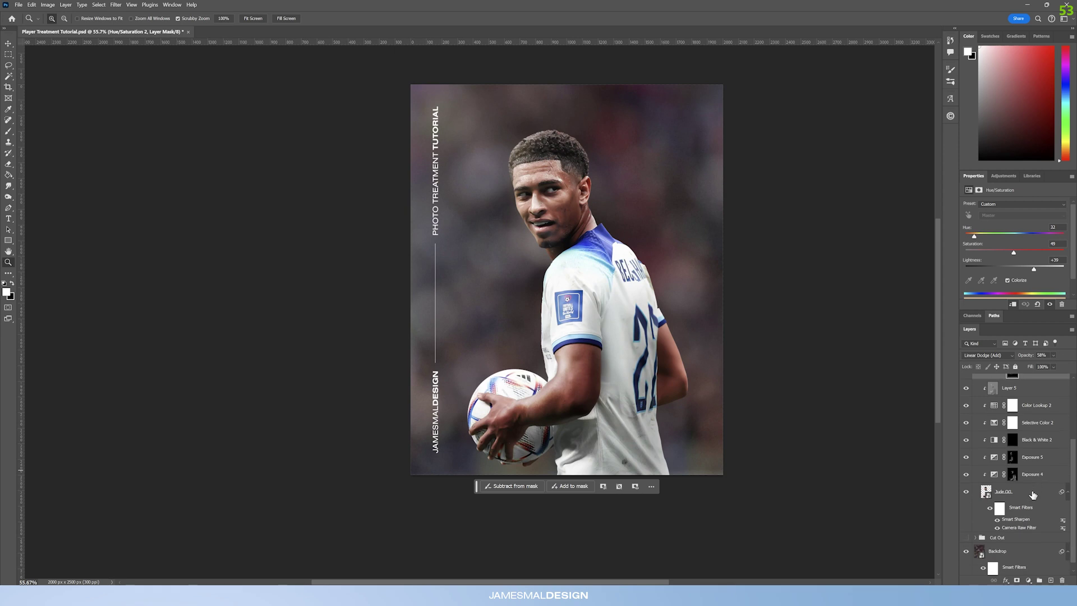
pyautogui.keyDown('shift'); pyautogui.click(1034, 494); pyautogui.keyUp('shift')
pyautogui.scroll(2, 1007, 496)
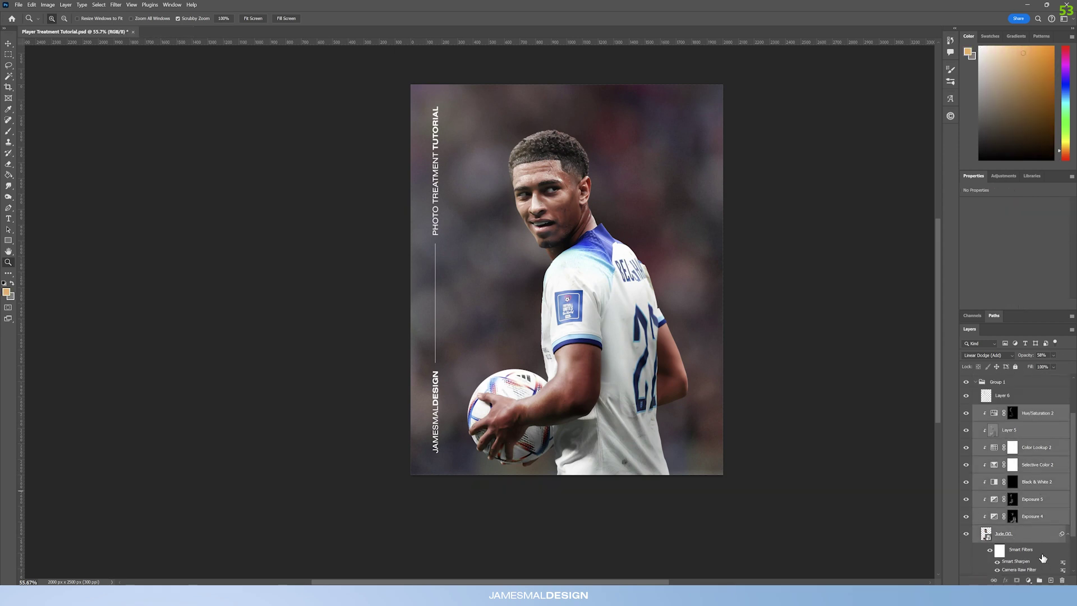
pyautogui.rightClick(1032, 540)
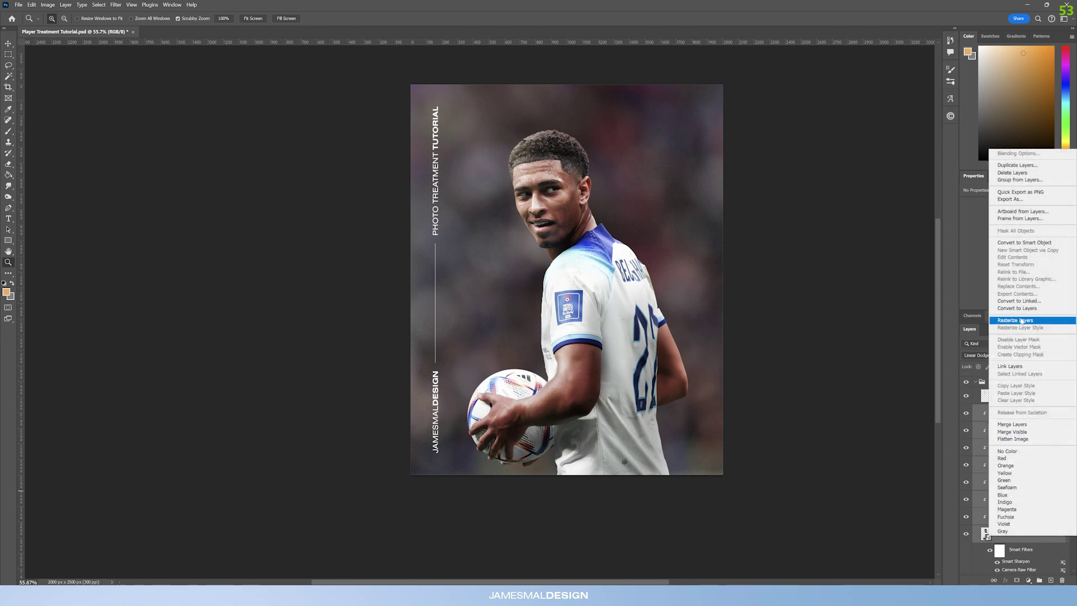
pyautogui.click(1024, 242)
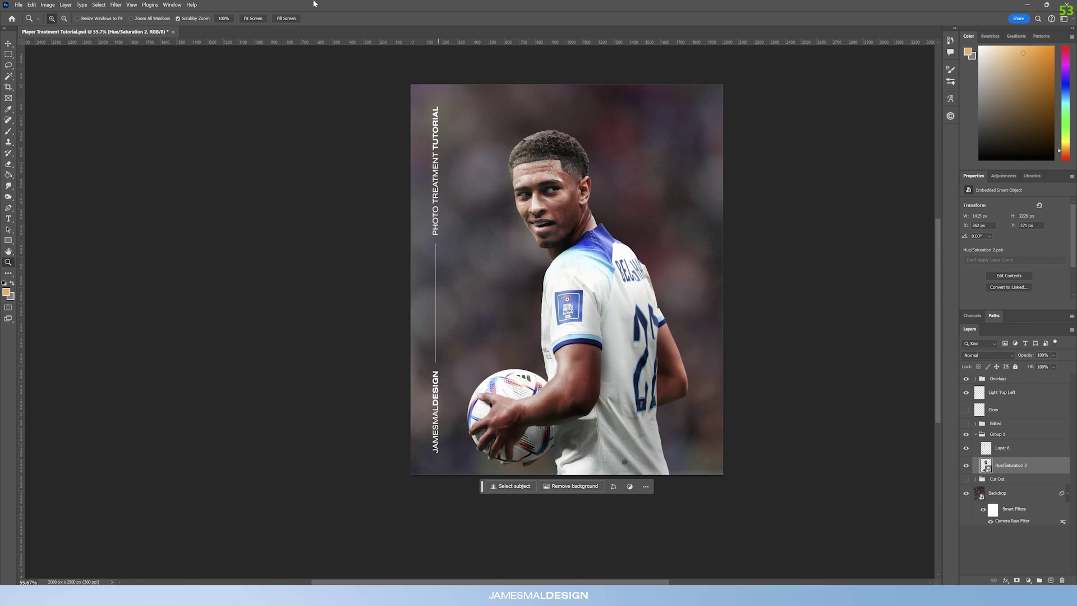
# Apply a Camera Raw Filter to the player smart object with Grain set to 25 in Effects.
pyautogui.click(116, 5)
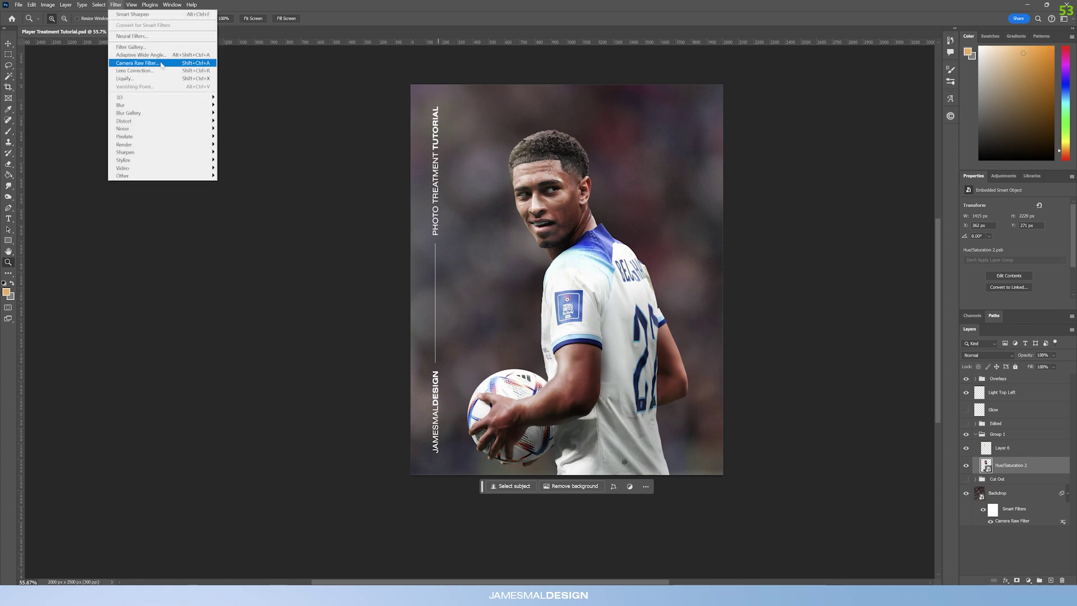
pyautogui.click(162, 63)
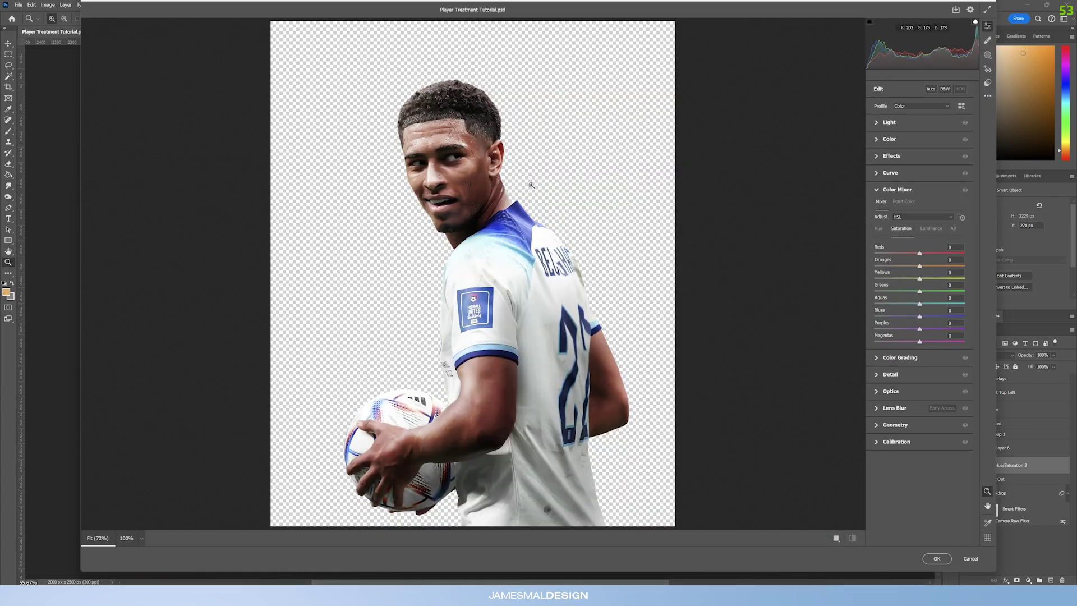
pyautogui.moveTo(447, 89); pyautogui.dragTo(538, 92)
pyautogui.click(890, 193)
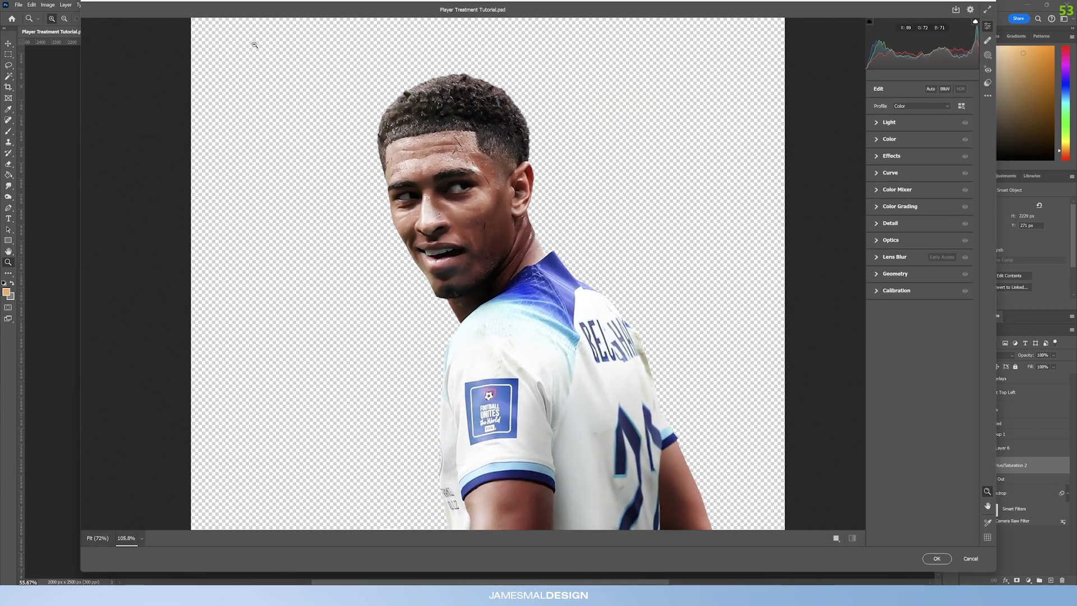
pyautogui.click(877, 158)
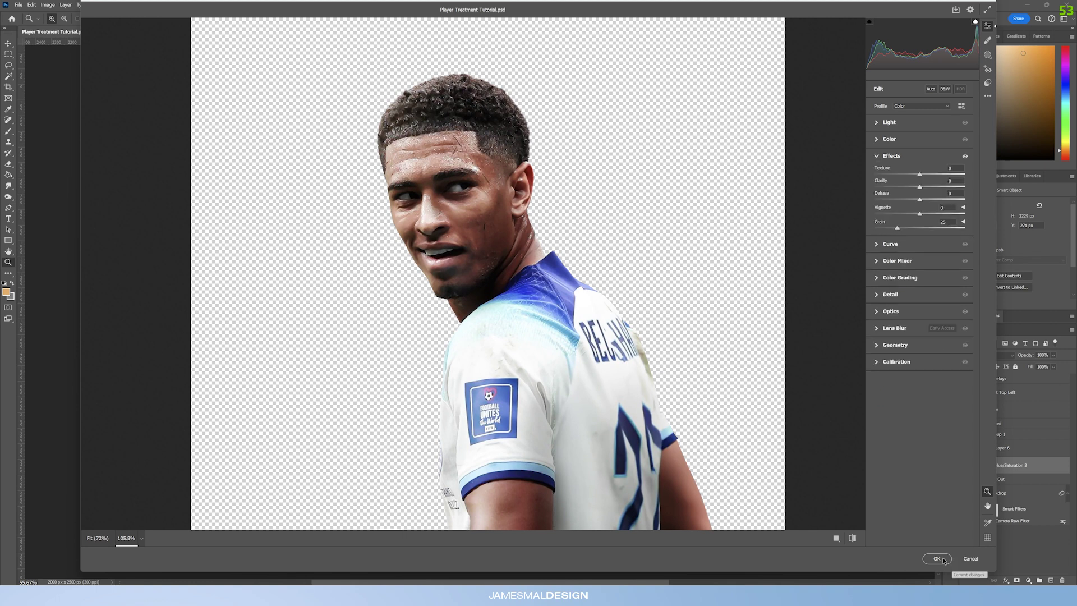
pyautogui.click(944, 560)
# Examine the grain on the player's head, shirt and ball, and move the contextual task bar clear of the poster.
pyautogui.moveTo(579, 176); pyautogui.dragTo(613, 190)
pyautogui.moveTo(536, 270); pyautogui.dragTo(507, 269)
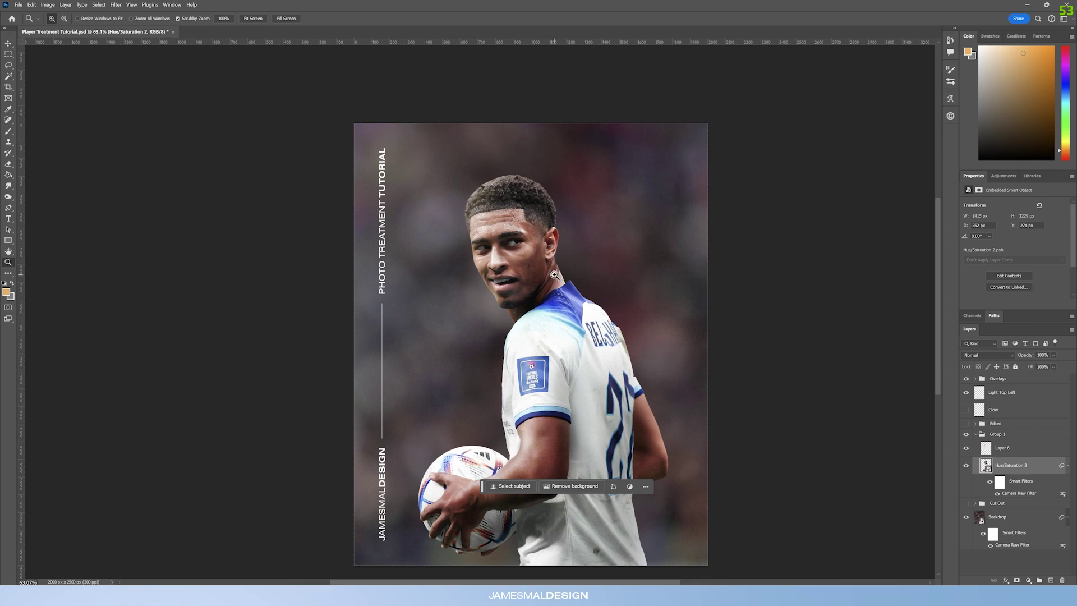
pyautogui.moveTo(508, 223); pyautogui.dragTo(559, 248)
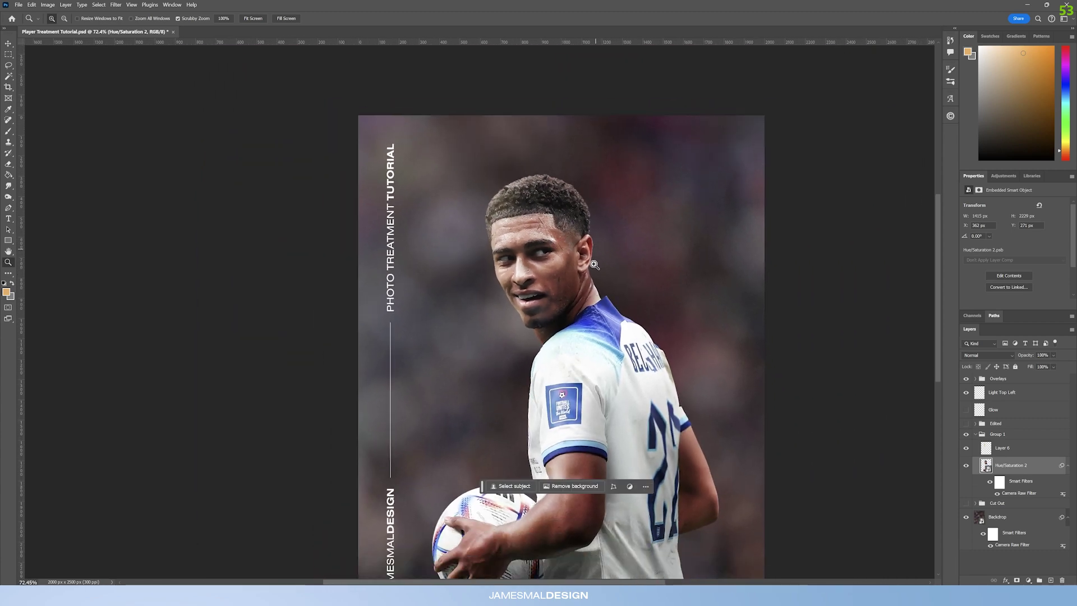
pyautogui.moveTo(595, 289); pyautogui.dragTo(589, 244)
pyautogui.moveTo(589, 244); pyautogui.dragTo(576, 246)
pyautogui.moveTo(519, 490); pyautogui.dragTo(475, 440)
pyautogui.moveTo(460, 369); pyautogui.dragTo(471, 404)
pyautogui.moveTo(482, 487); pyautogui.dragTo(709, 541)
pyautogui.moveTo(568, 360); pyautogui.dragTo(572, 360)
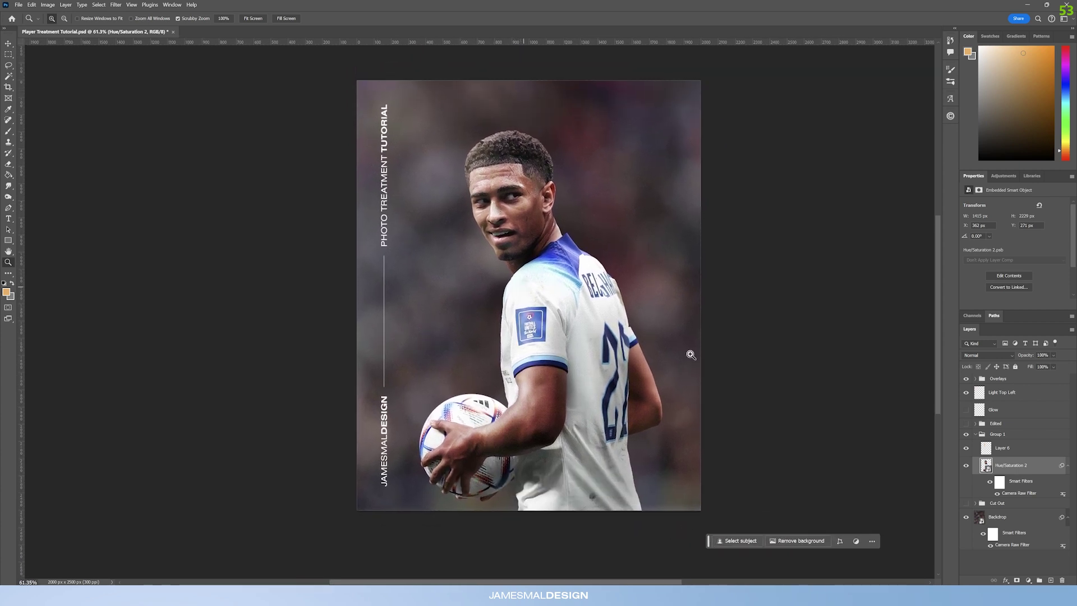
# Collapse Group 1 and compare the poster with the Edited group shown and hidden, leaving Edited hidden.
pyautogui.click(967, 424)
pyautogui.click(967, 424)
pyautogui.click(967, 424)
pyautogui.click(975, 435)
pyautogui.click(967, 424)
pyautogui.click(967, 424)
pyautogui.click(967, 424)
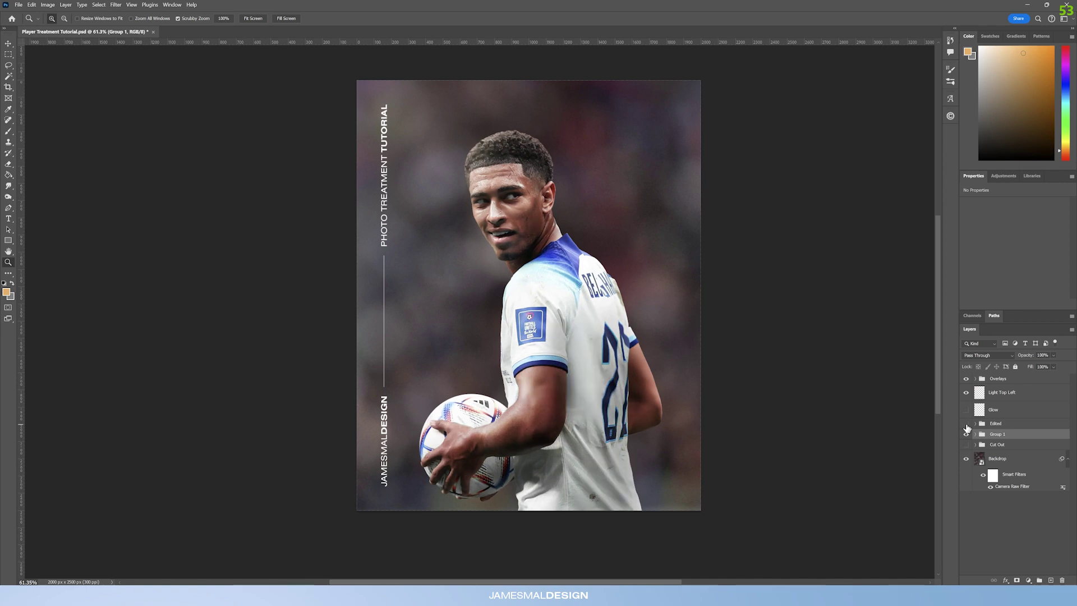
pyautogui.click(967, 424)
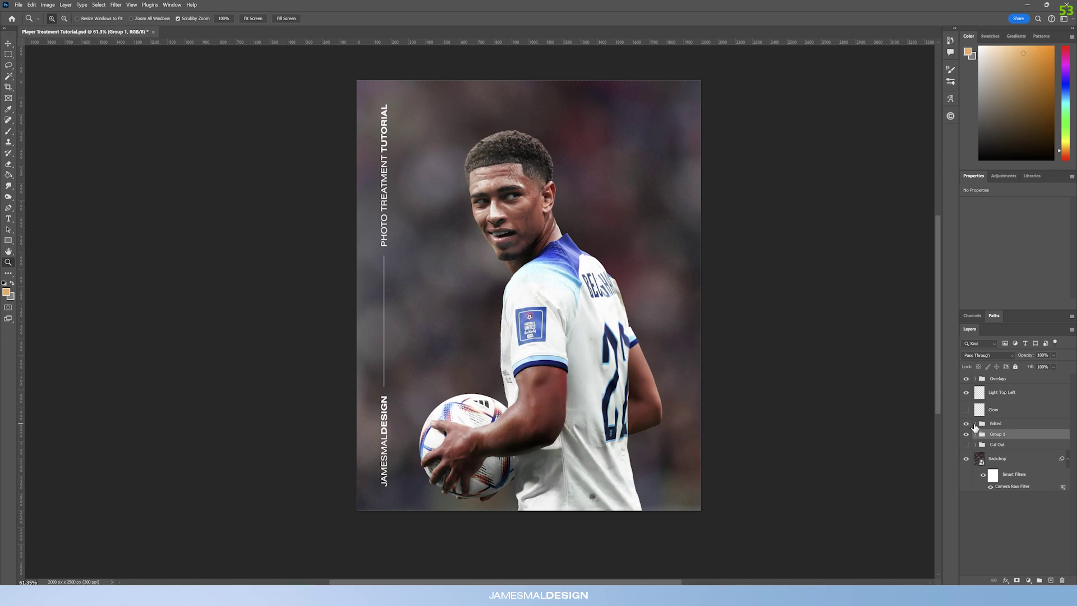
pyautogui.click(976, 423)
pyautogui.click(975, 423)
pyautogui.click(967, 424)
pyautogui.click(967, 424)
pyautogui.click(967, 424)
pyautogui.click(967, 426)
pyautogui.click(967, 425)
# Show the Cut Out group and compare the original photo with the retouch by switching Group 1 off and on.
pyautogui.click(967, 444)
pyautogui.click(967, 444)
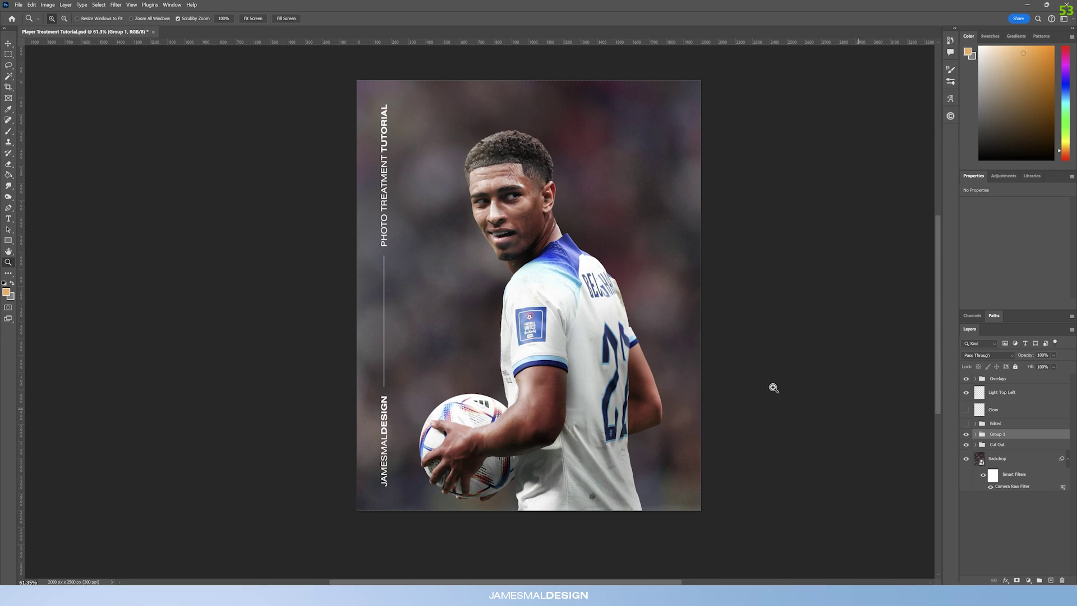
pyautogui.click(967, 435)
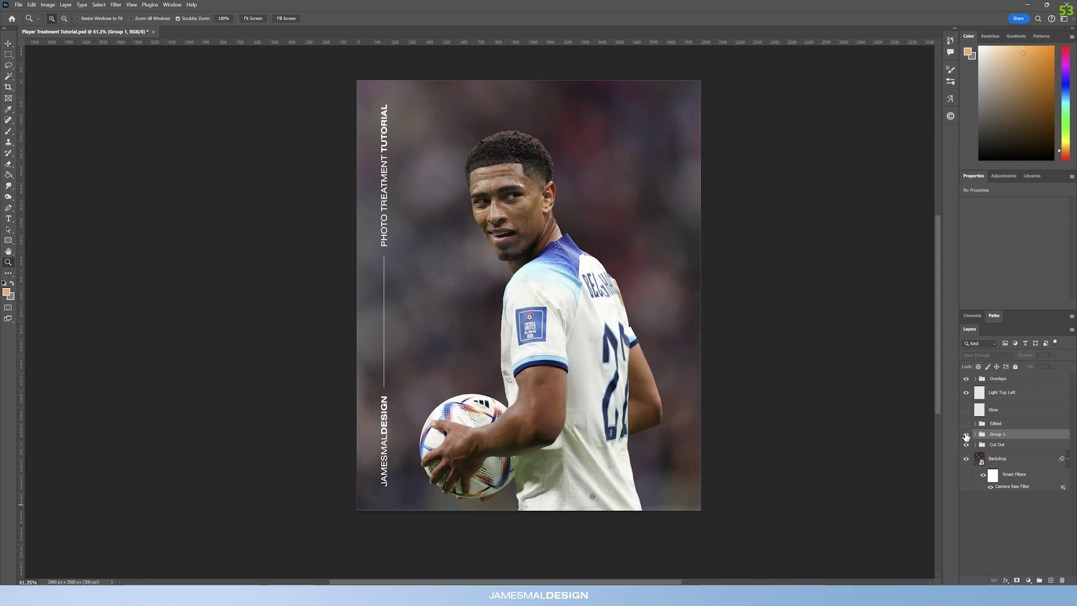
pyautogui.click(966, 435)
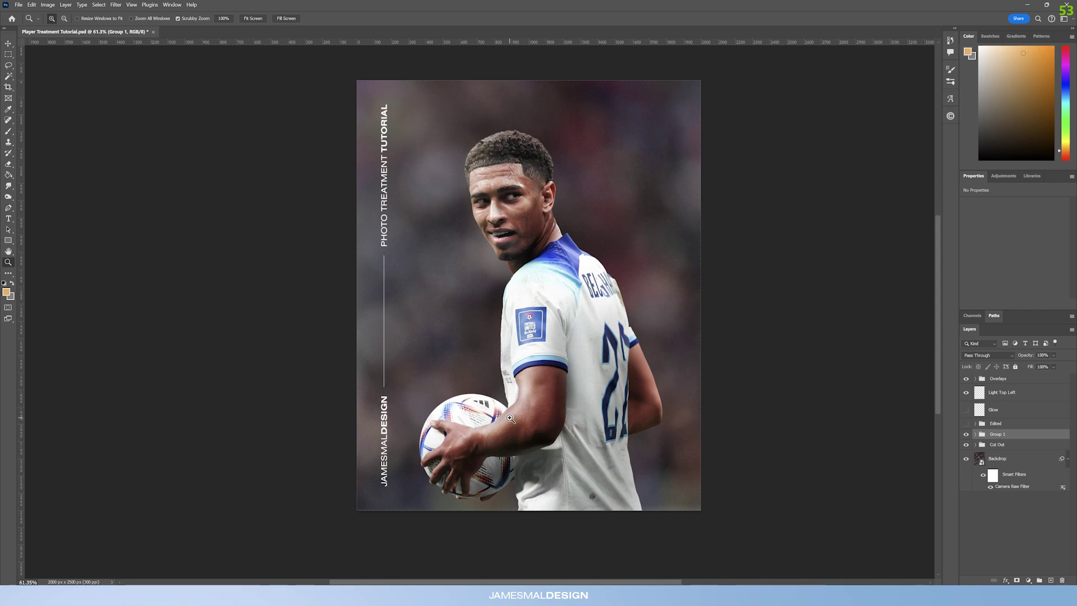
pyautogui.click(965, 435)
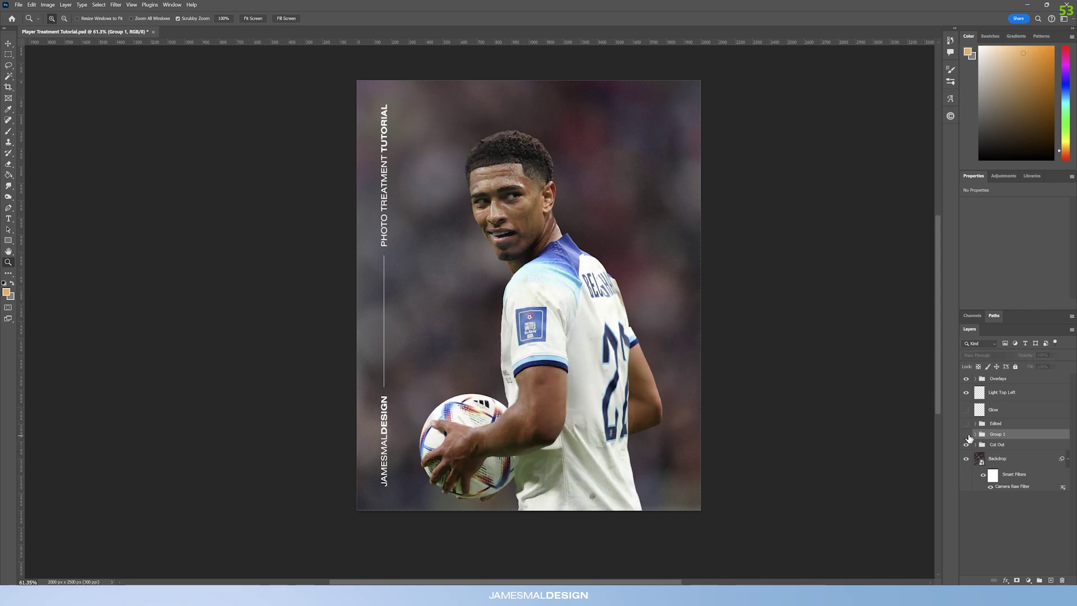
pyautogui.click(965, 434)
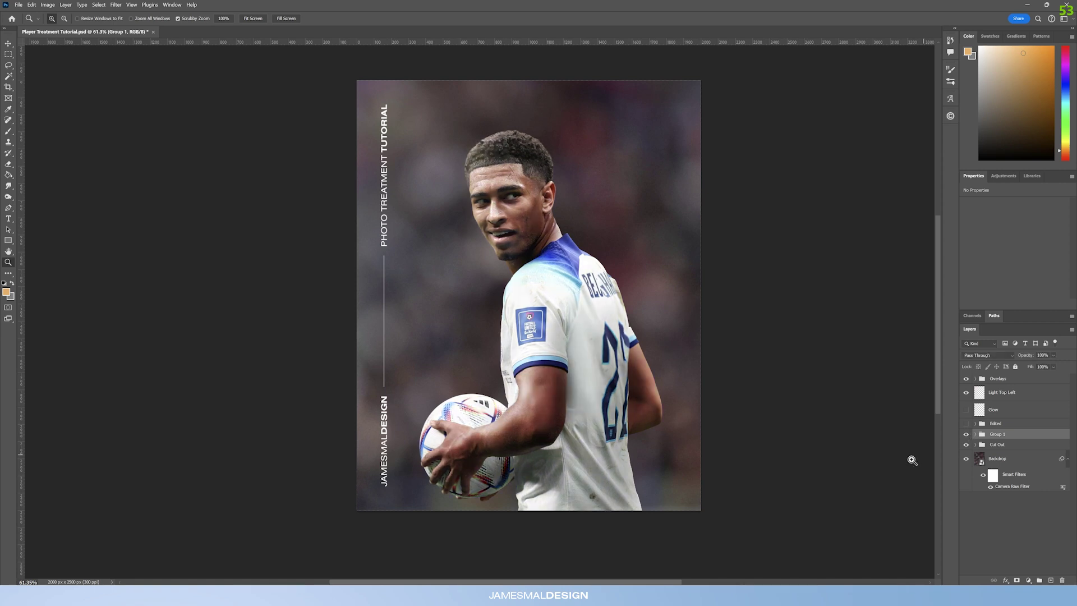